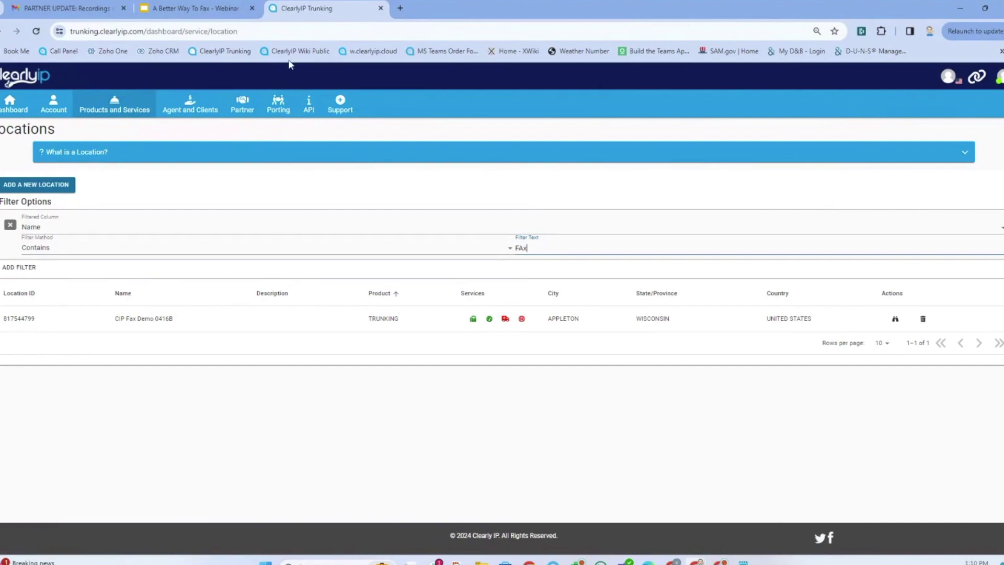
- Start a new SIP trunking location using Pay Per Minute Call Path with 10 paths
{"action": "left_click", "coordinate": [36, 188]}
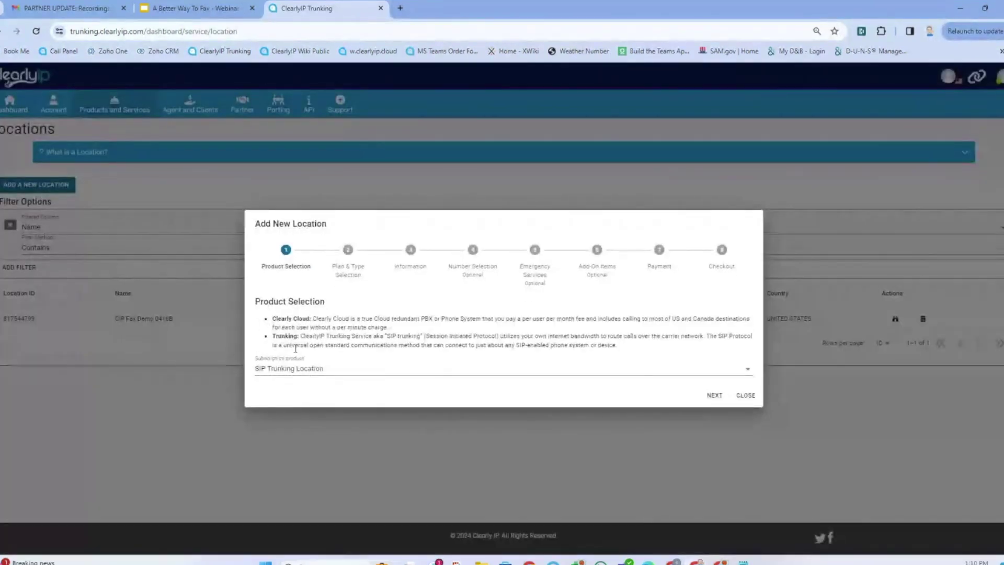
{"action": "left_click", "coordinate": [716, 396]}
{"action": "left_click", "coordinate": [333, 294]}
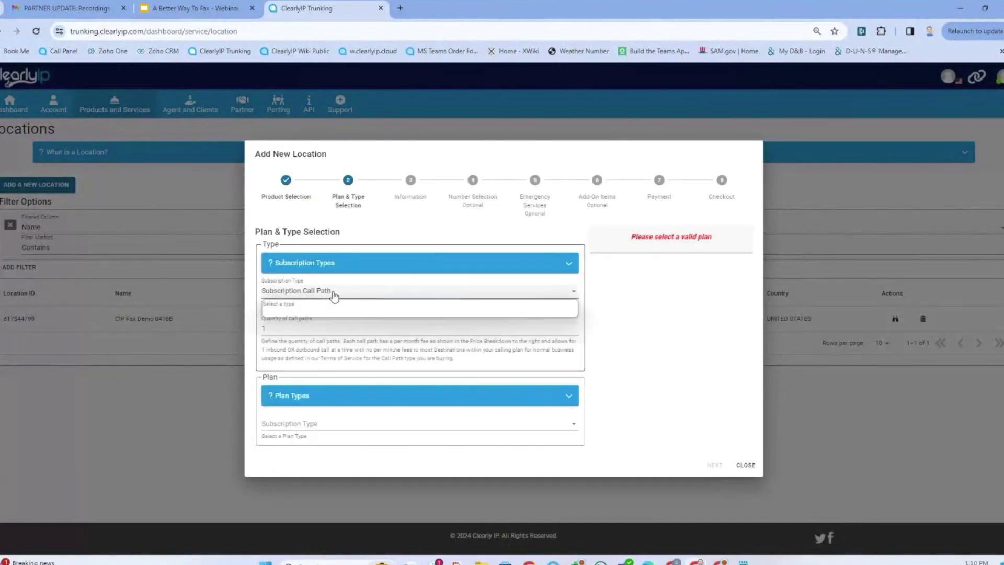
{"action": "left_click", "coordinate": [330, 312]}
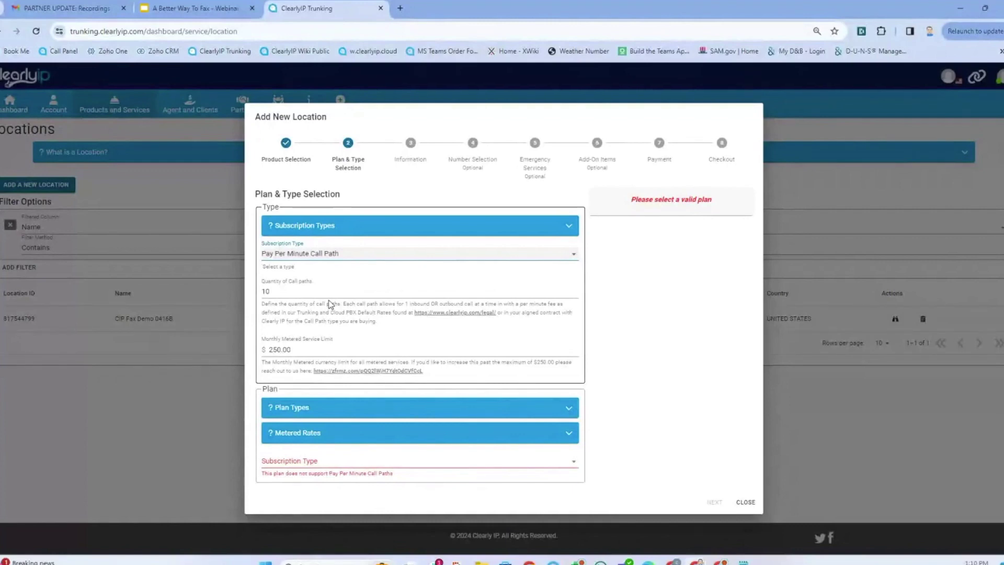
{"action": "left_click", "coordinate": [332, 353]}
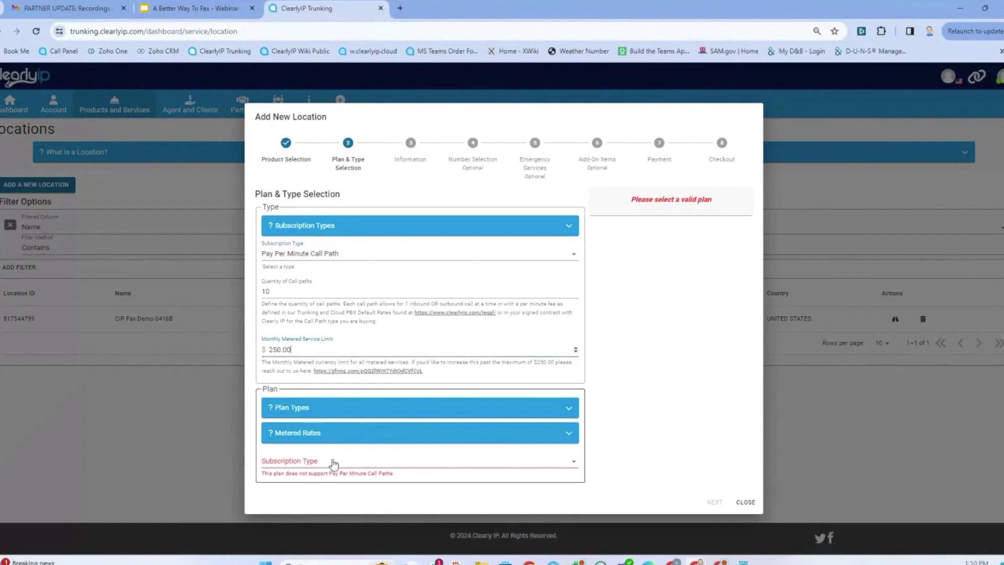
- Choose the Default-USD-Month to Month subscription plan and continue to location information
{"action": "left_click", "coordinate": [325, 408]}
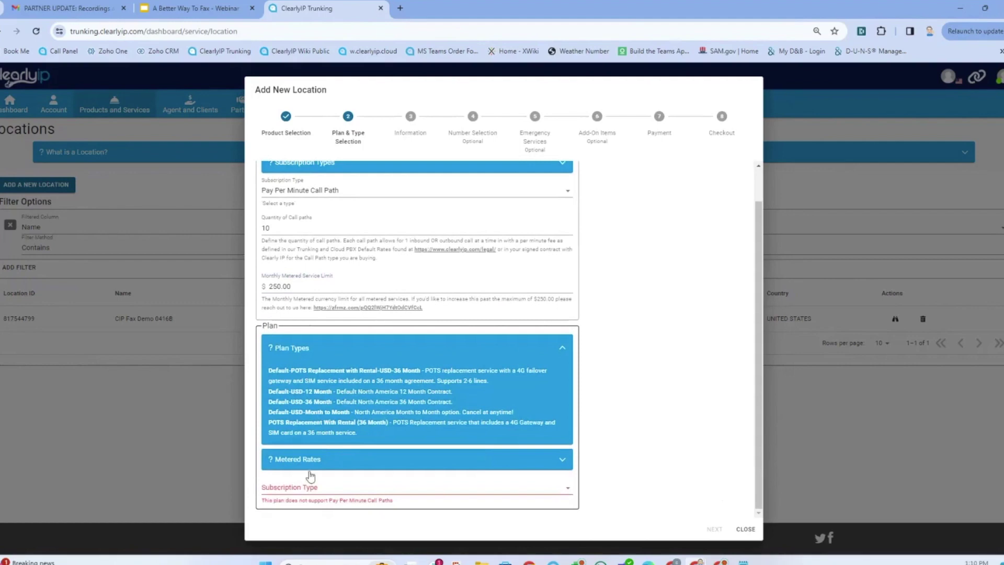
{"action": "left_click", "coordinate": [296, 487]}
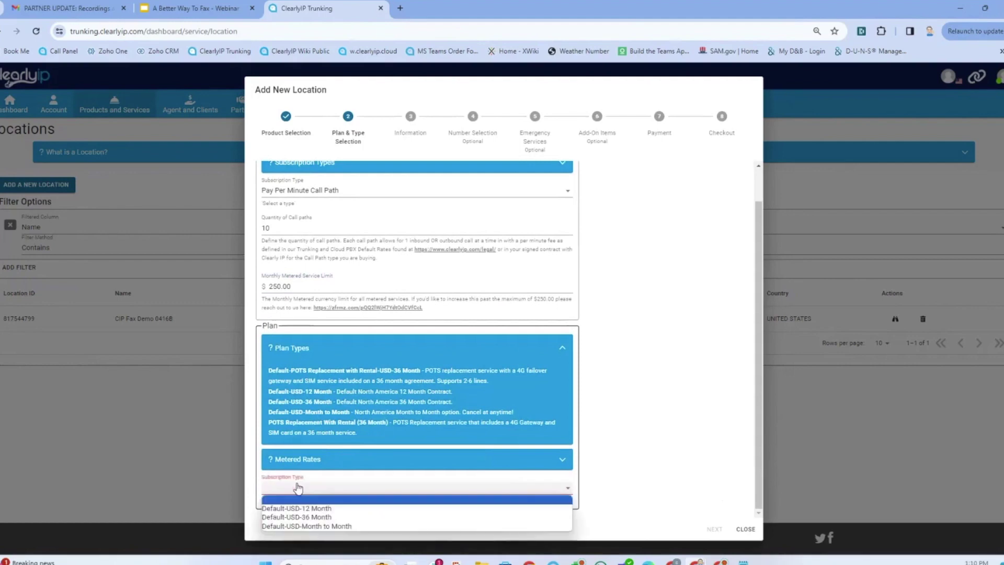
{"action": "left_click", "coordinate": [340, 526]}
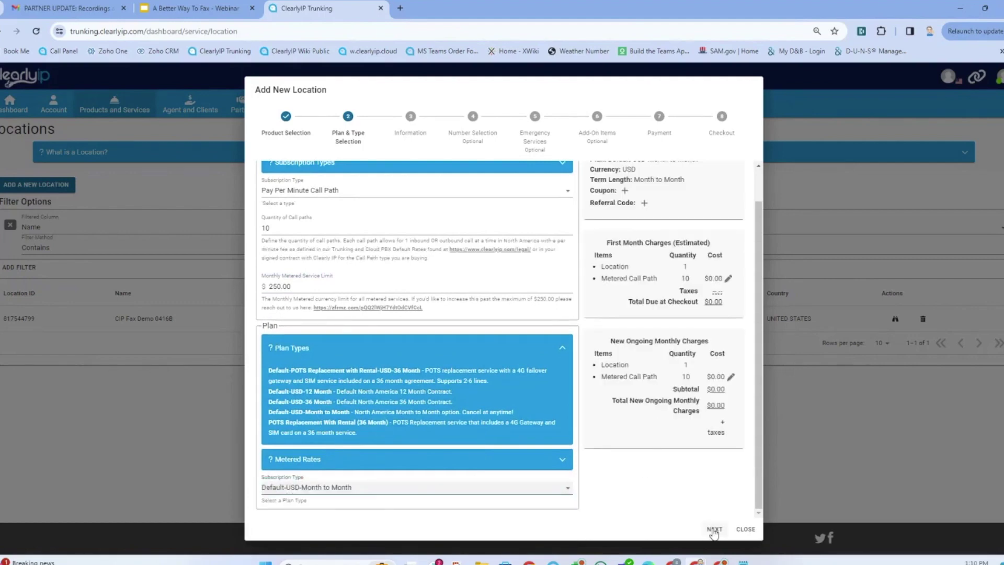
{"action": "left_click", "coordinate": [714, 529]}
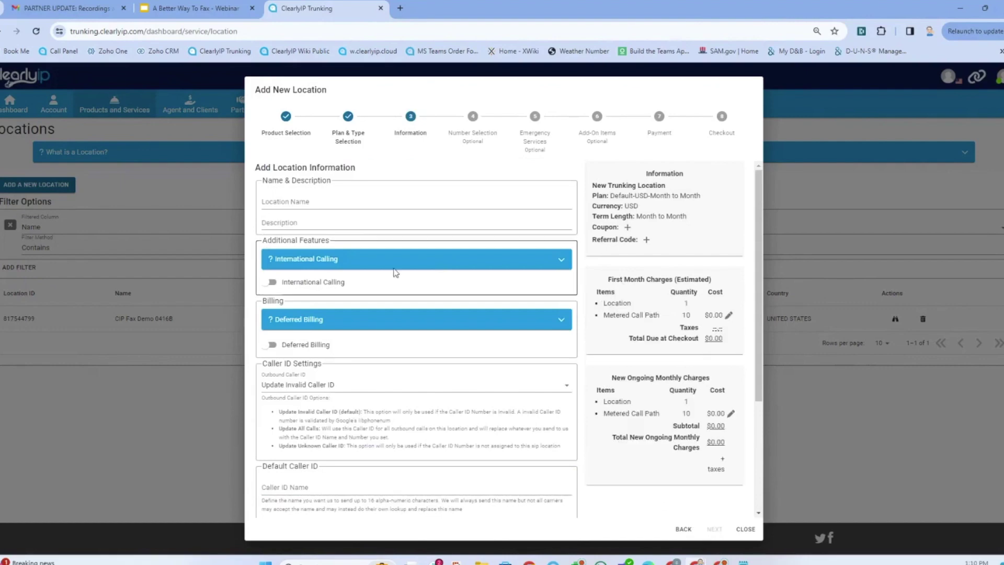
- Paste 'CIP Fax Demo 0418' as both the location name and description, then continue
{"action": "left_click", "coordinate": [325, 201]}
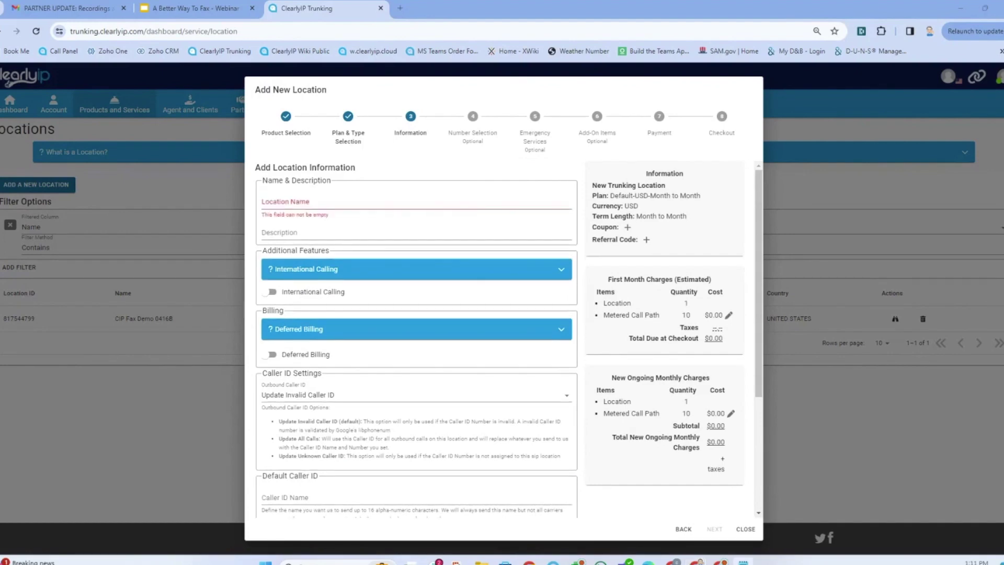
{"action": "left_click", "coordinate": [275, 203]}
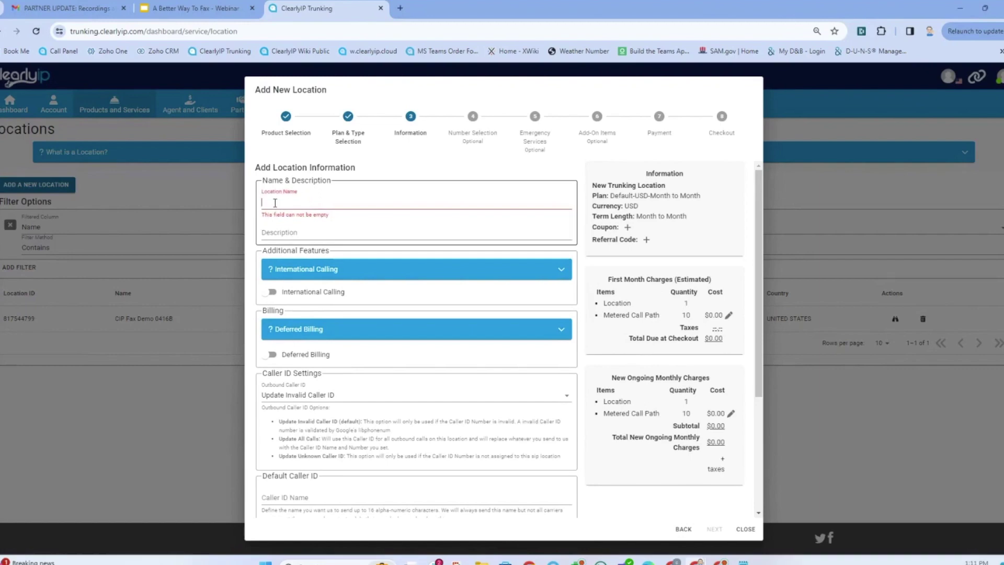
{"action": "type", "text": "CIP Fax Demo 0418"}
{"action": "left_click", "coordinate": [299, 225]}
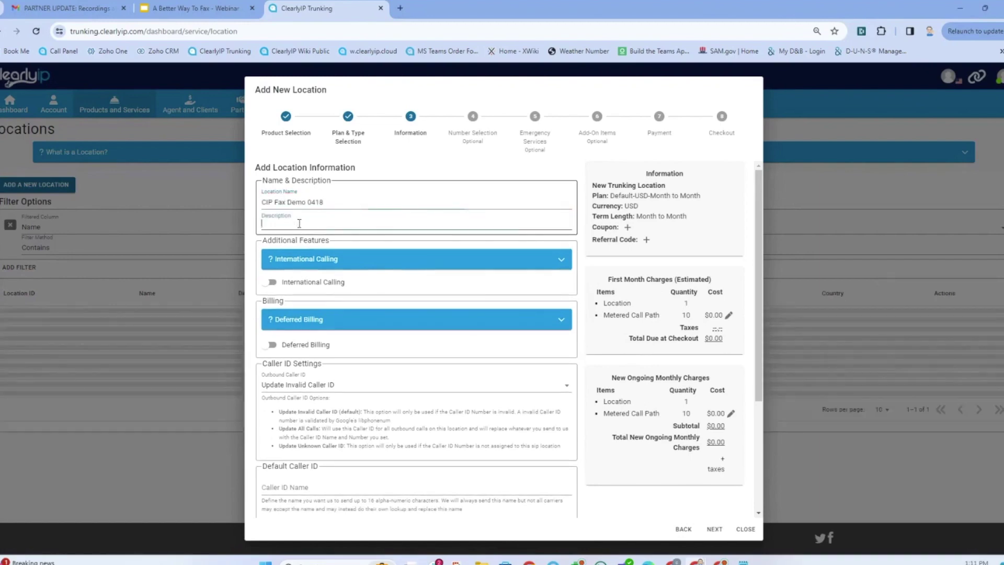
{"action": "type", "text": "CIP Fax Demo 0418"}
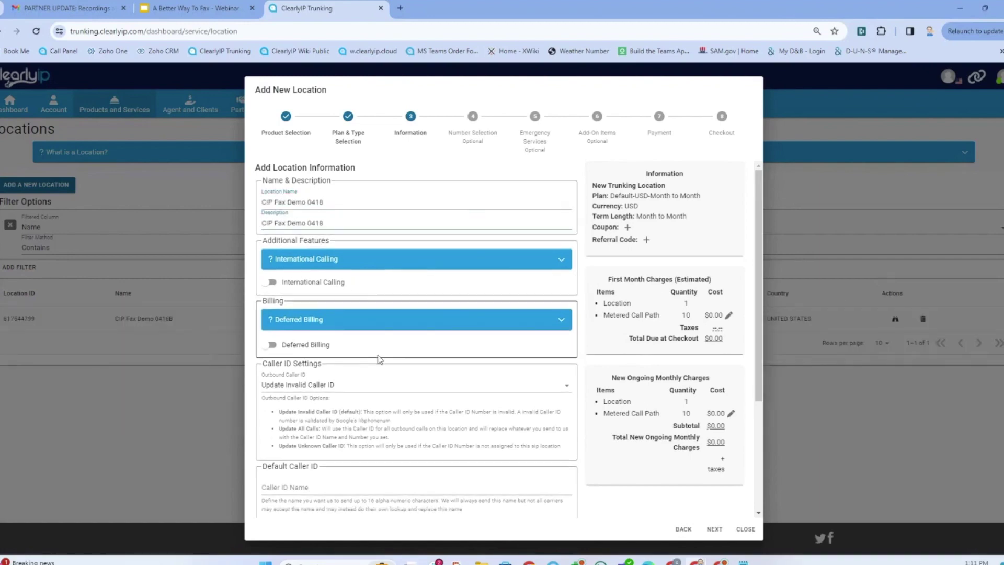
{"action": "scroll", "coordinate": [366, 455], "scroll_direction": "down", "scroll_amount": 3}
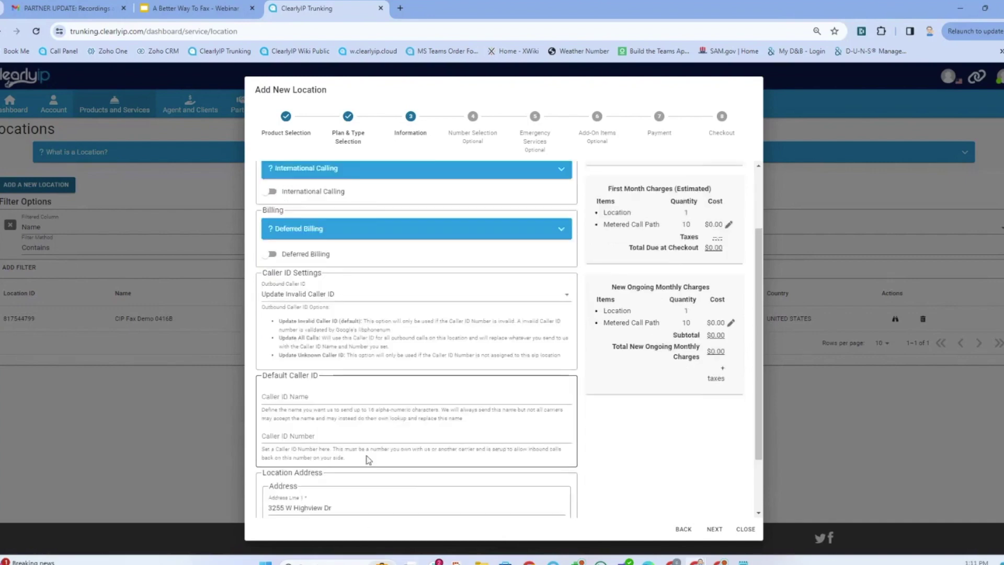
{"action": "left_click", "coordinate": [714, 530]}
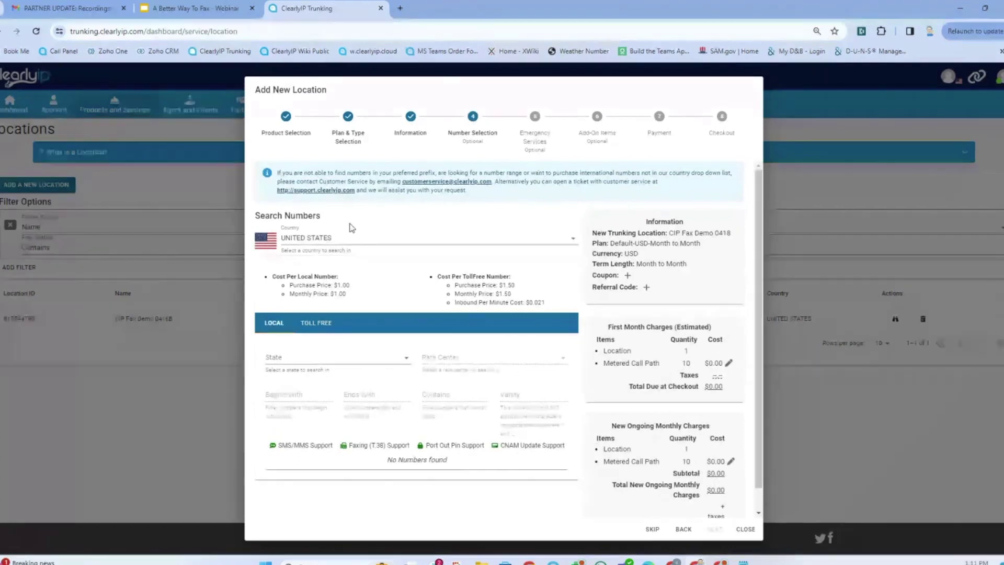
- Set the number search state to WISCONSIN
{"action": "left_click", "coordinate": [389, 364]}
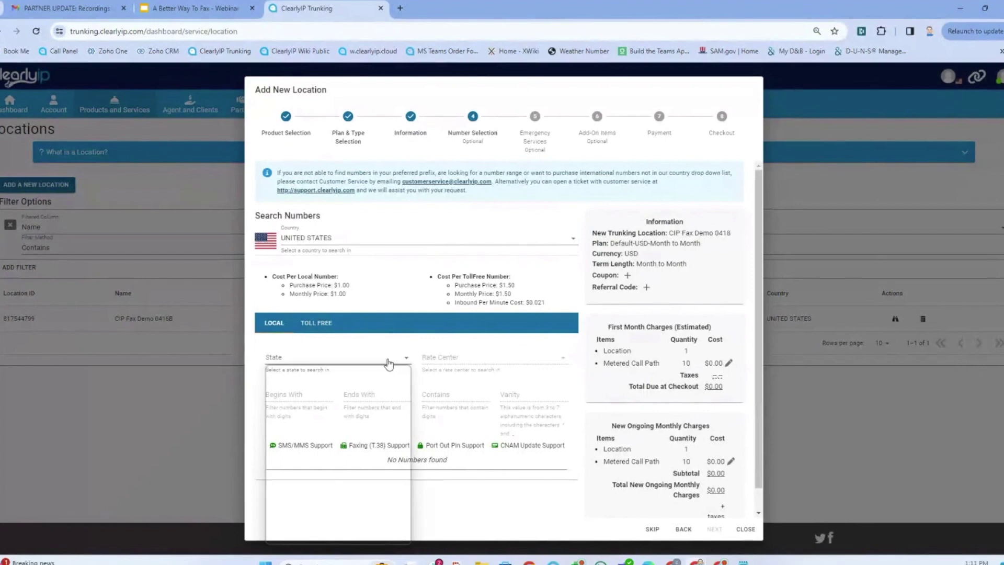
{"action": "left_click", "coordinate": [337, 358]}
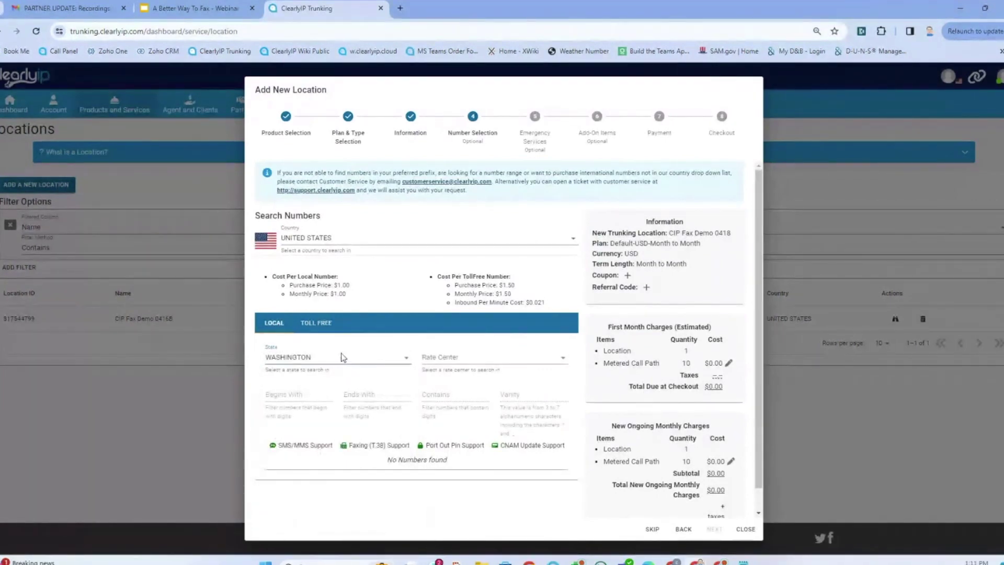
{"action": "left_click", "coordinate": [347, 361]}
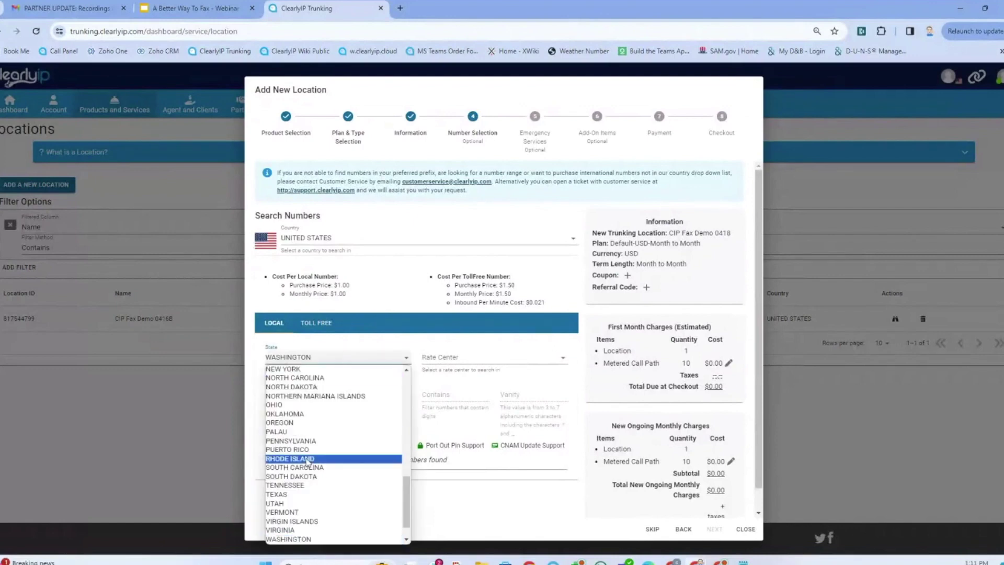
{"action": "scroll", "coordinate": [305, 460], "scroll_direction": "down", "scroll_amount": 1}
{"action": "left_click", "coordinate": [293, 531]}
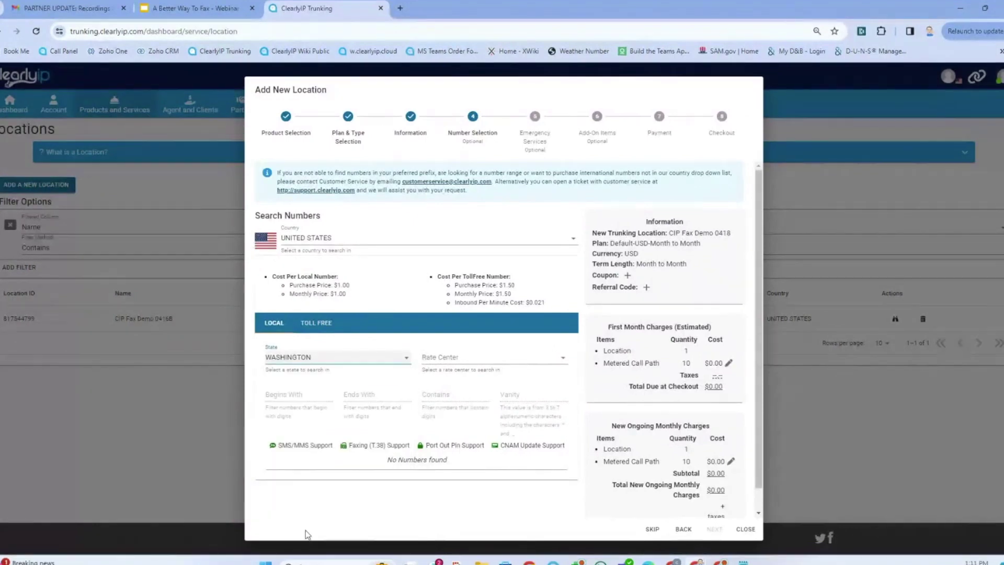
{"action": "left_click", "coordinate": [457, 366]}
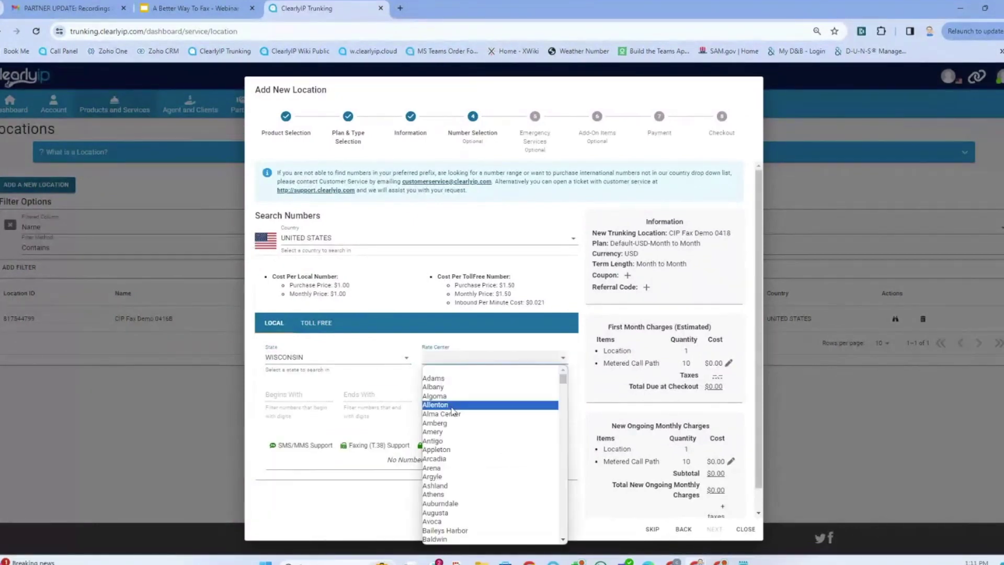
{"action": "left_click", "coordinate": [443, 449]}
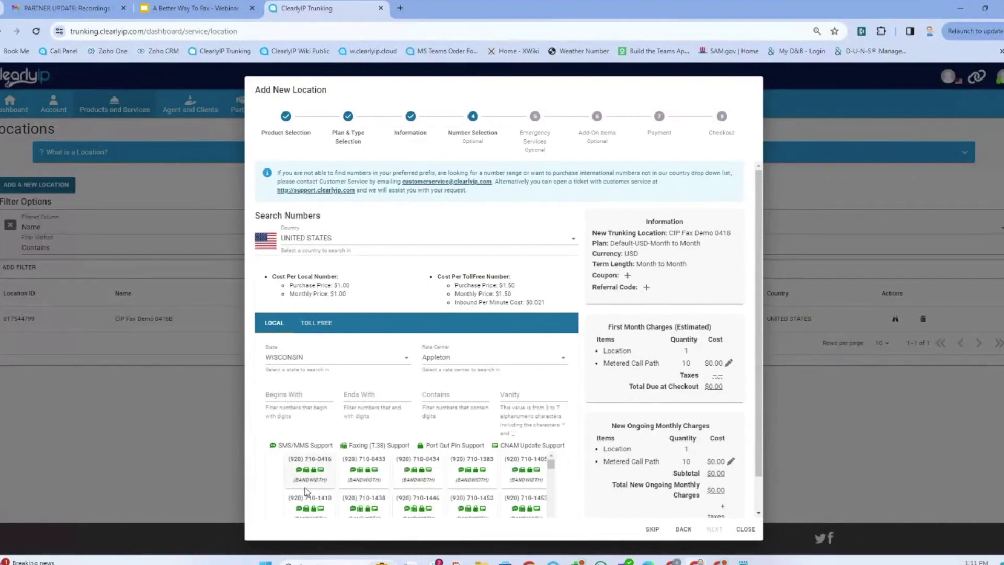
{"action": "left_click", "coordinate": [314, 468]}
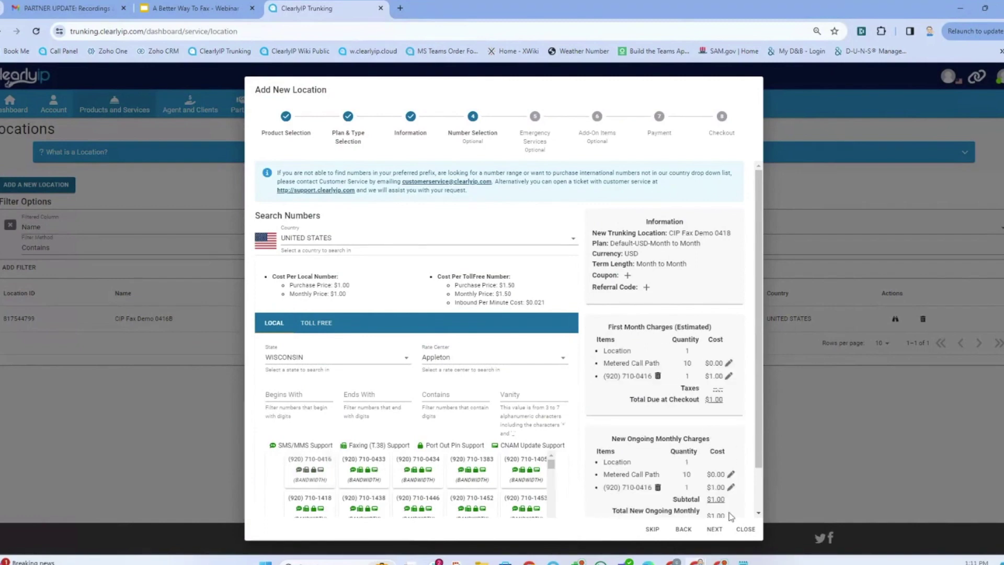
{"action": "scroll", "coordinate": [757, 441], "scroll_direction": "down", "scroll_amount": 1}
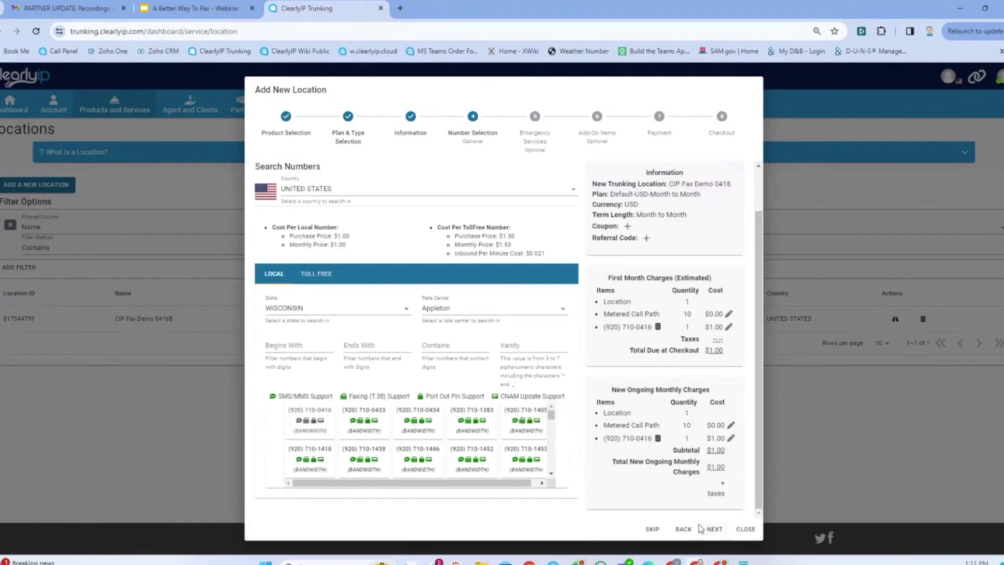
{"action": "left_click", "coordinate": [714, 529]}
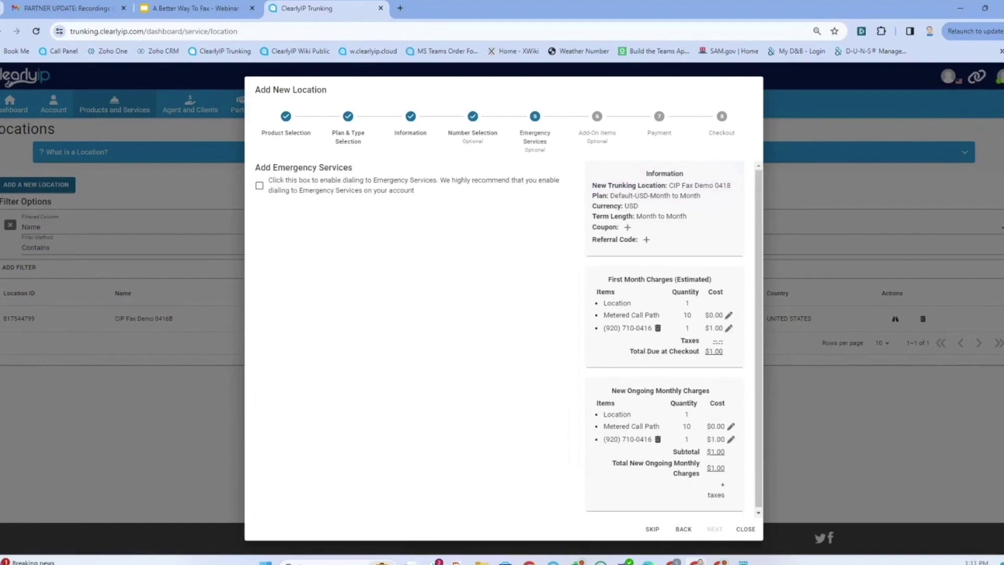
- Skip emergency services and add-ons, pay on account terms, accept terms, disable purchase emails, and submit
{"action": "left_click", "coordinate": [652, 529]}
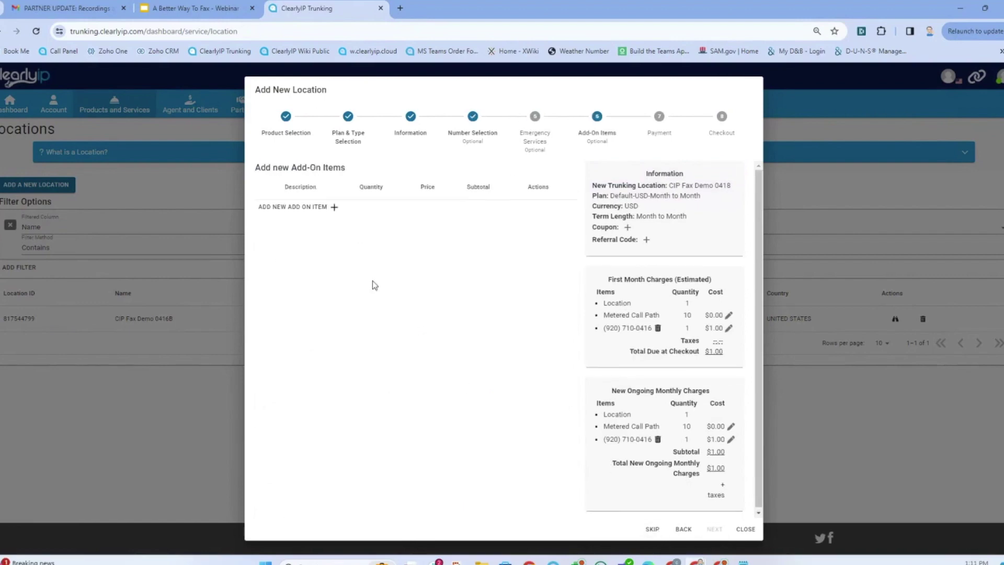
{"action": "left_click", "coordinate": [650, 530]}
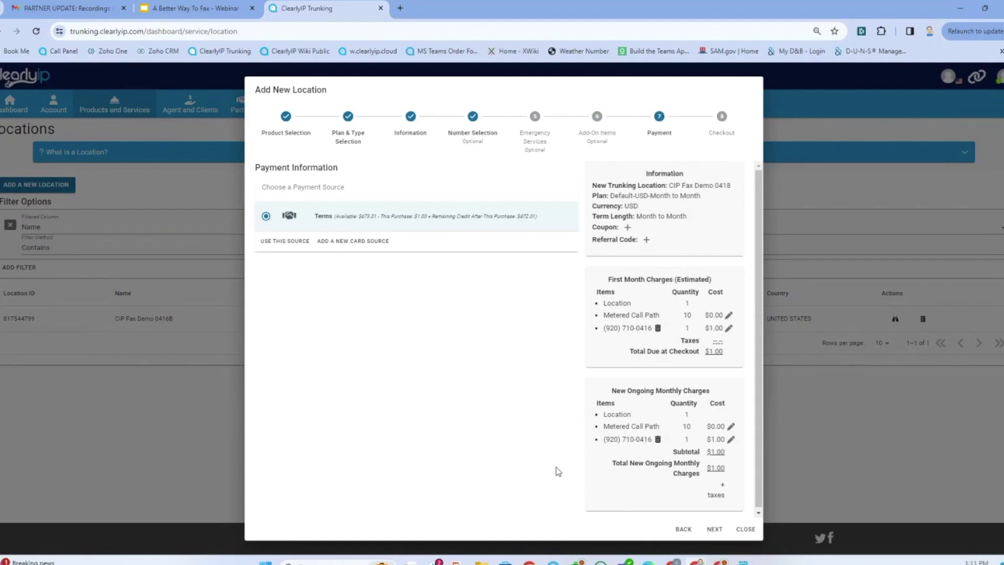
{"action": "left_click", "coordinate": [712, 534]}
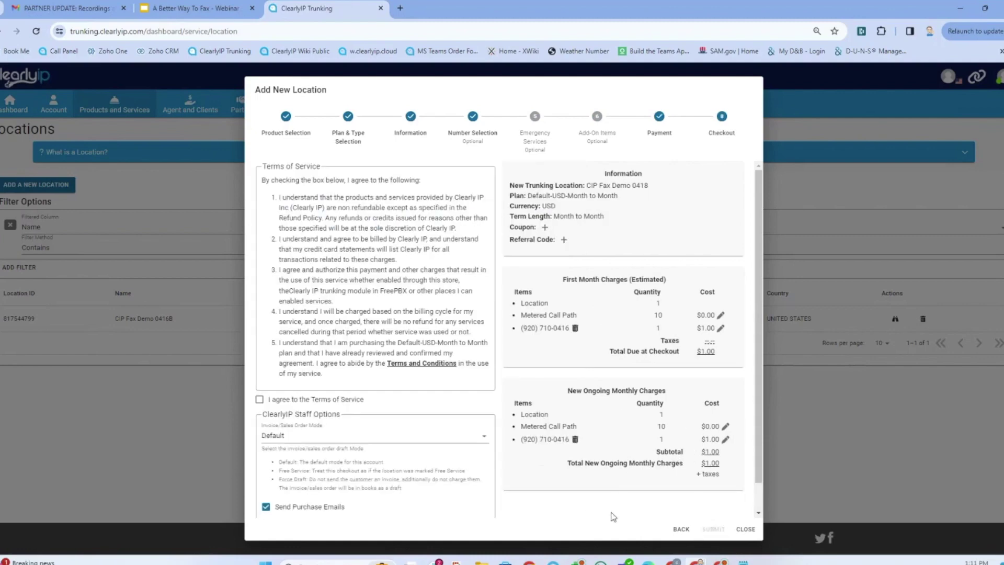
{"action": "left_click", "coordinate": [260, 400]}
{"action": "left_click", "coordinate": [266, 507]}
{"action": "left_click", "coordinate": [714, 530]}
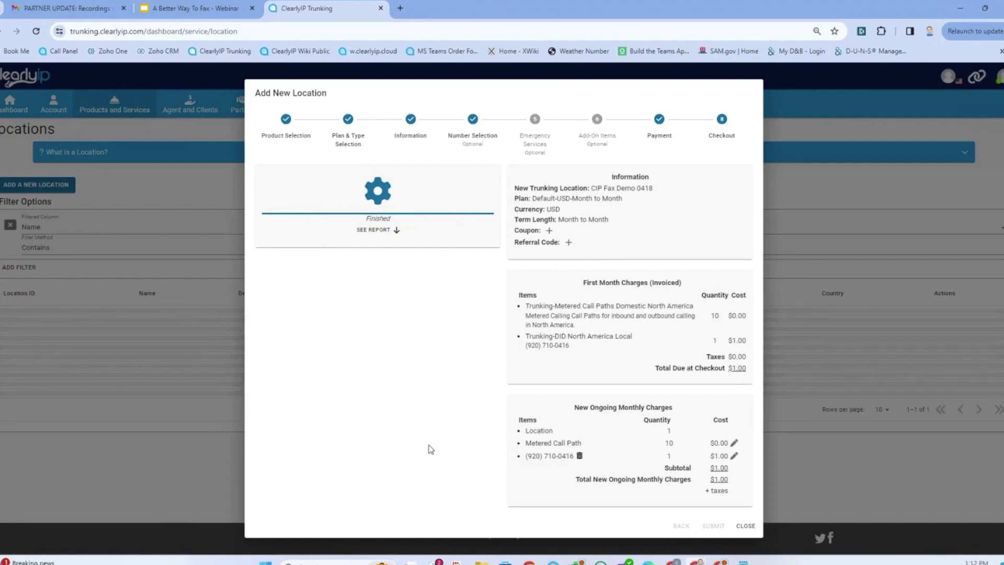
- Open CIP Fax Demo 0418's details, dismiss the caller ID warning, and start a fax inbound group
{"action": "left_click", "coordinate": [745, 527]}
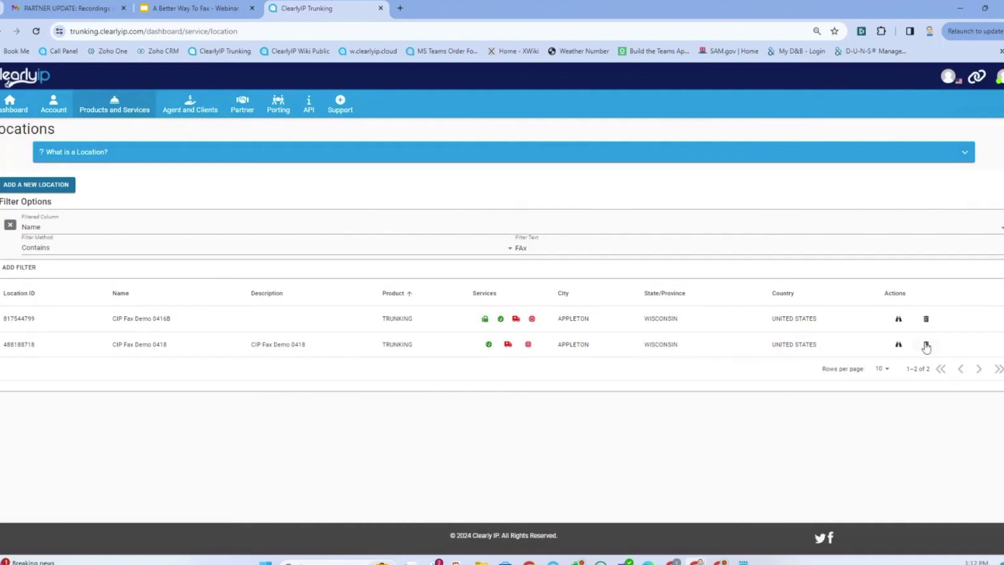
{"action": "left_click", "coordinate": [898, 346]}
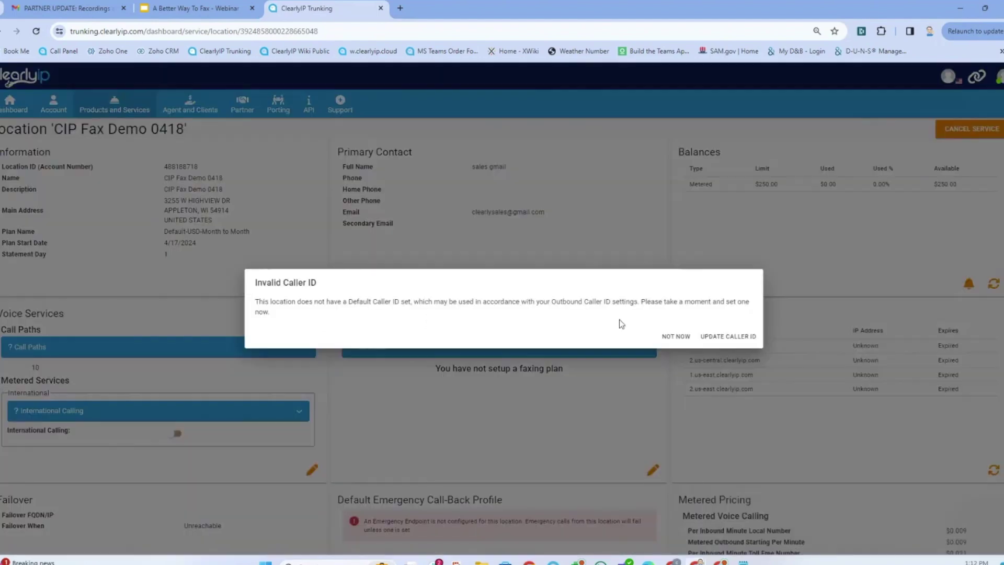
{"action": "left_click", "coordinate": [683, 336]}
{"action": "scroll", "coordinate": [430, 336], "scroll_direction": "down", "scroll_amount": 6}
{"action": "scroll", "coordinate": [430, 336], "scroll_direction": "down", "scroll_amount": 20}
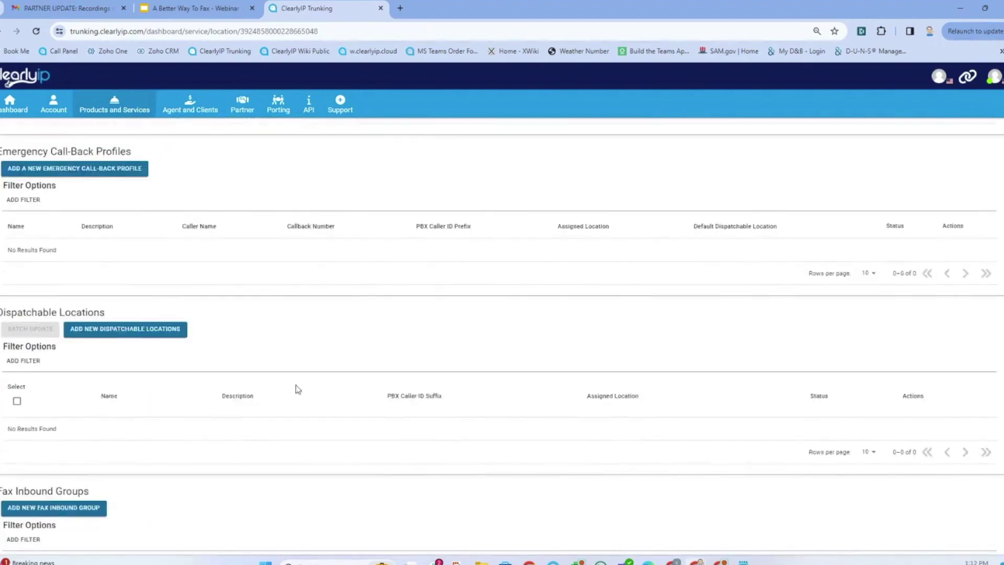
{"action": "scroll", "coordinate": [293, 385], "scroll_direction": "down", "scroll_amount": 4}
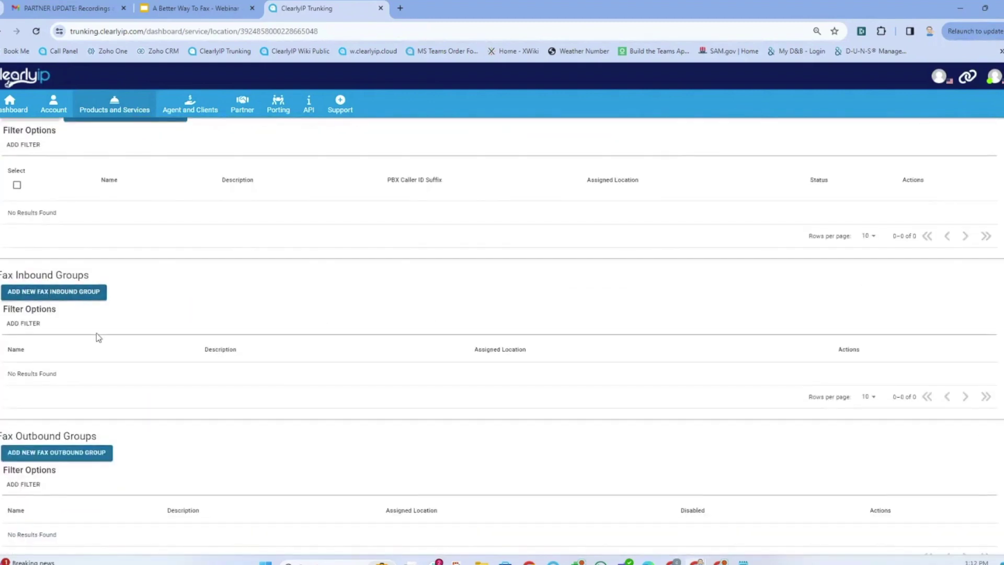
{"action": "left_click", "coordinate": [70, 296]}
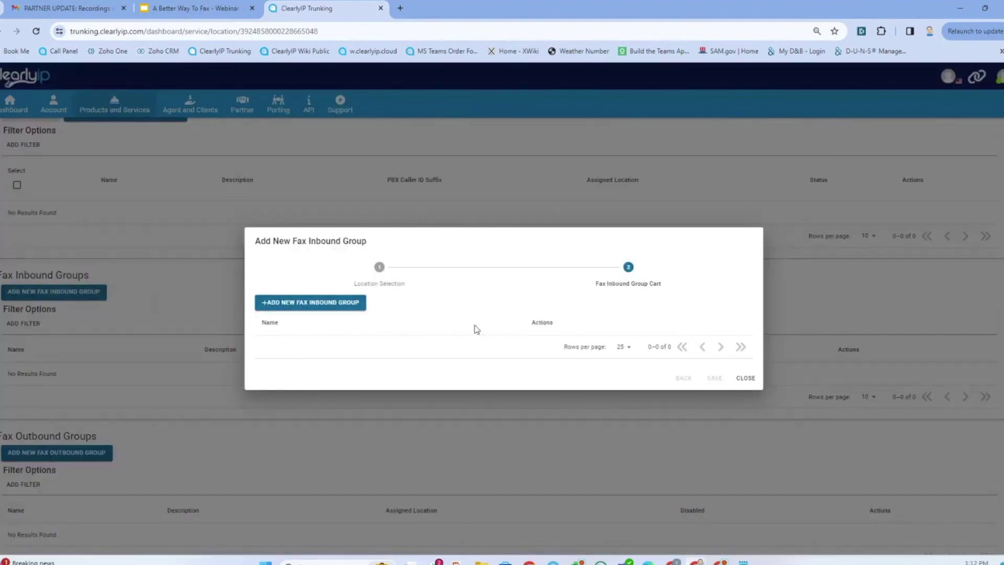
- Name the new inbound group Inbound Order Team and set delivery to Primary Email Only
{"action": "left_click", "coordinate": [319, 306]}
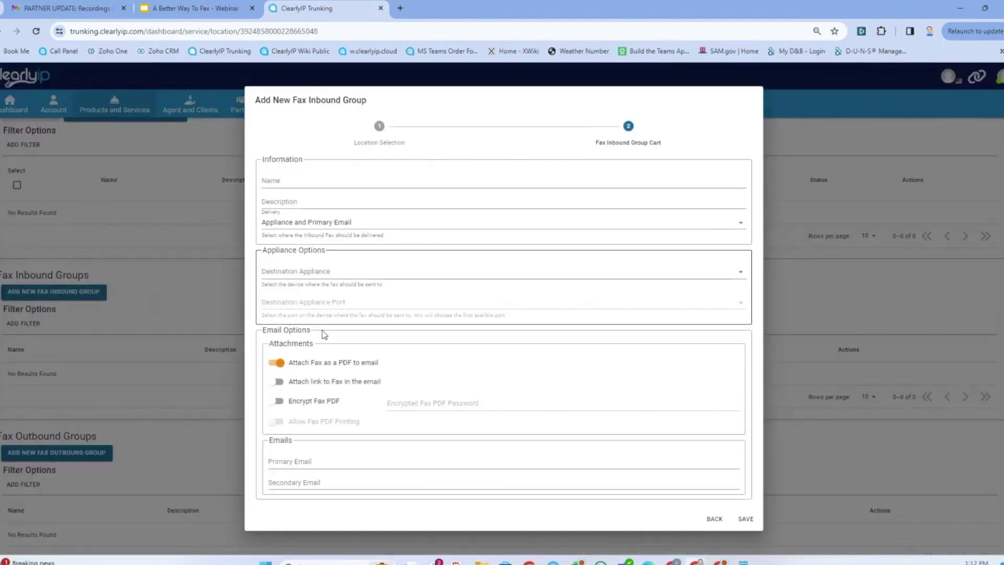
{"action": "left_click", "coordinate": [331, 183]}
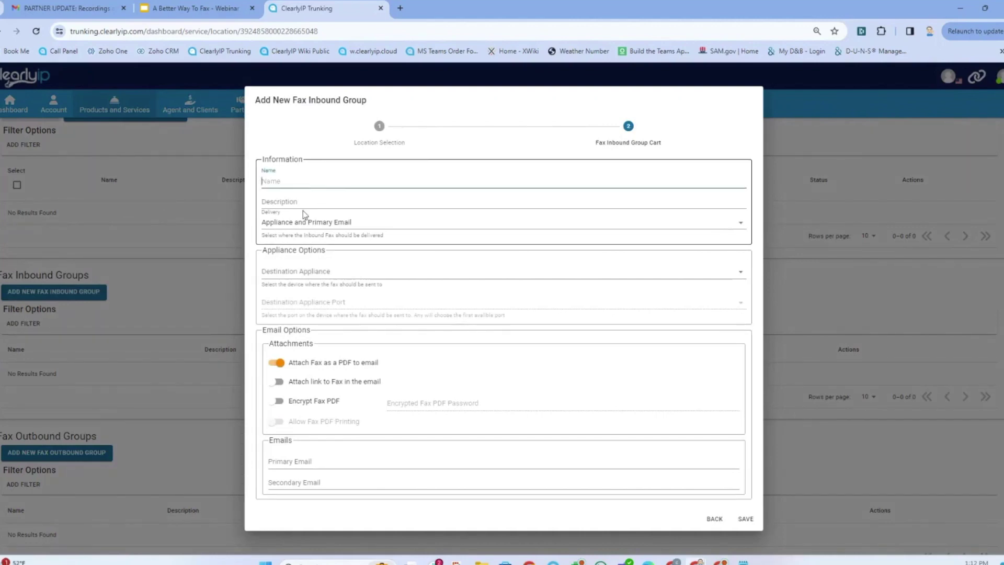
{"action": "type", "text": "Inbound Order Team"}
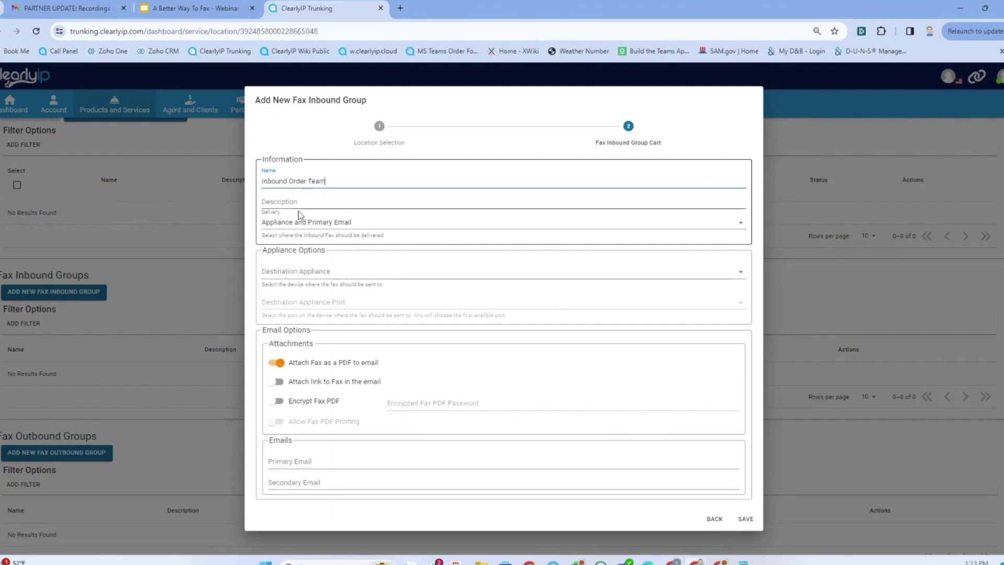
{"action": "left_click", "coordinate": [309, 221]}
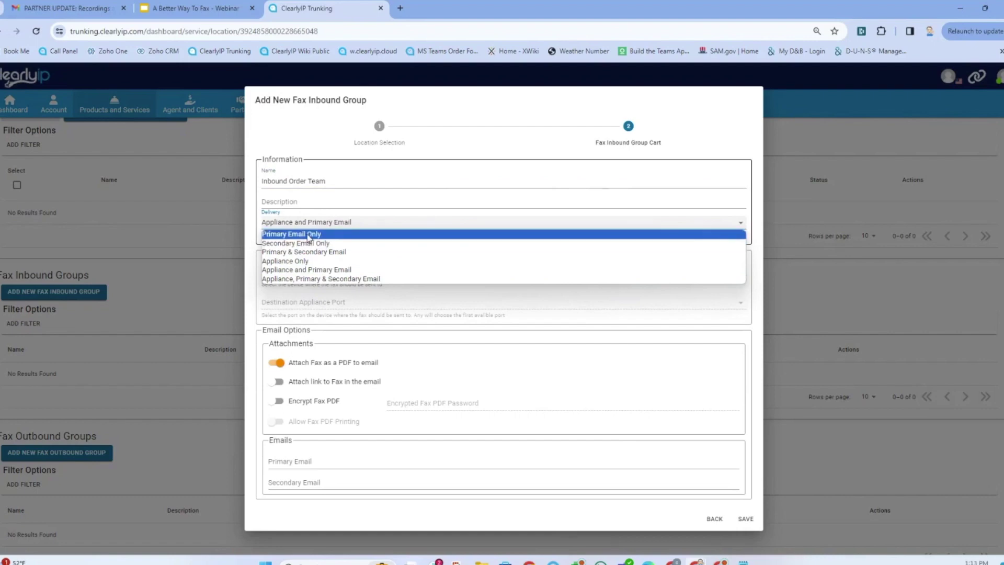
{"action": "left_click", "coordinate": [335, 233]}
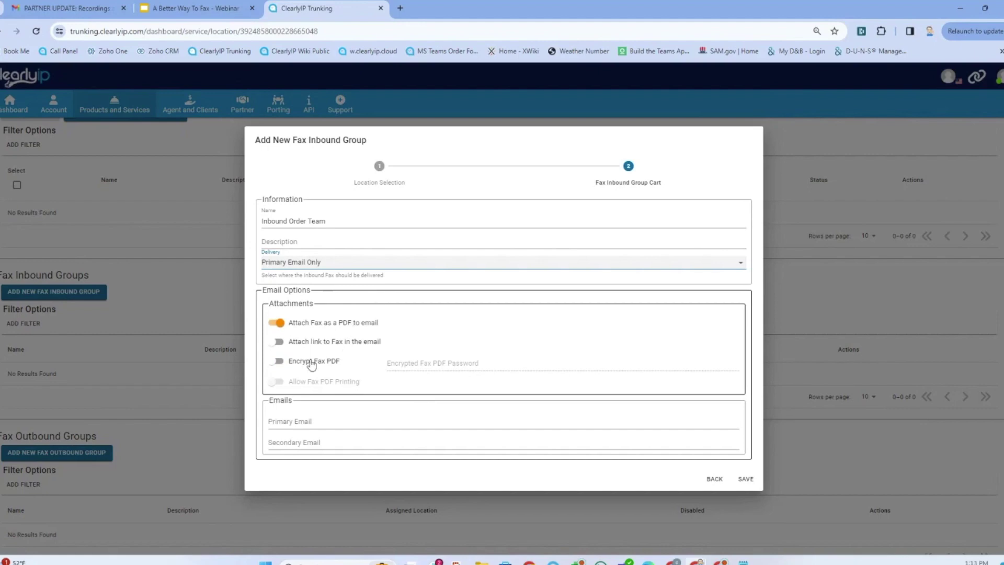
- Try enabling fax PDF encryption with a password, then turn encryption back off
{"action": "left_click", "coordinate": [276, 364]}
{"action": "left_click", "coordinate": [399, 364]}
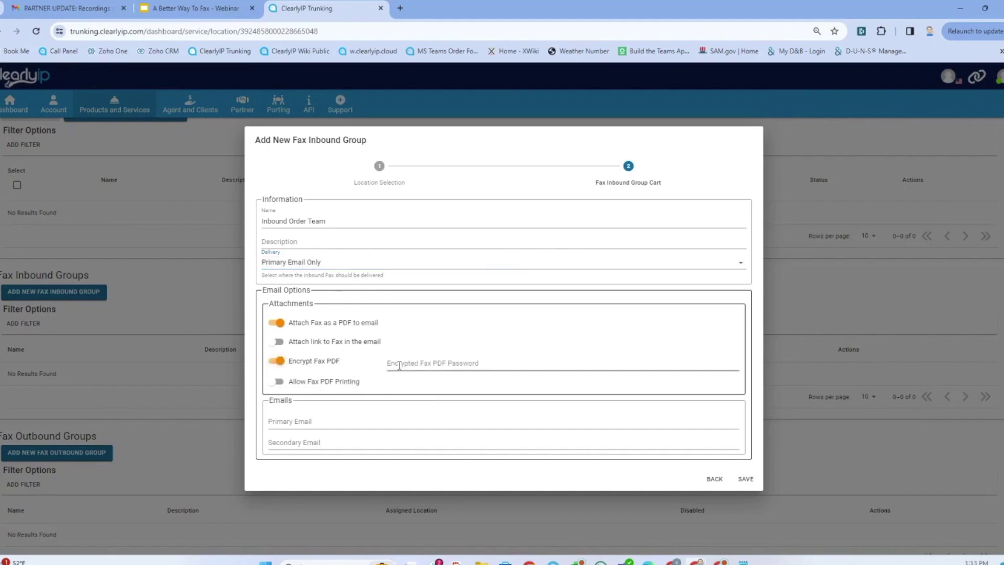
{"action": "type", "text": "asdfasdfasdf"}
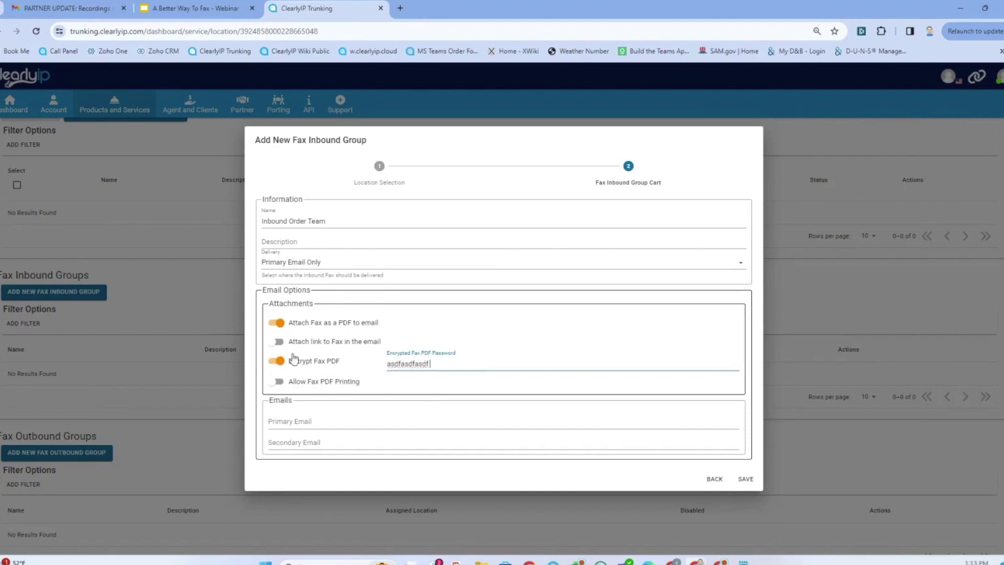
{"action": "left_click", "coordinate": [270, 368]}
- Enter and correct the primary email address, then save the group and the cart
{"action": "left_click", "coordinate": [297, 422]}
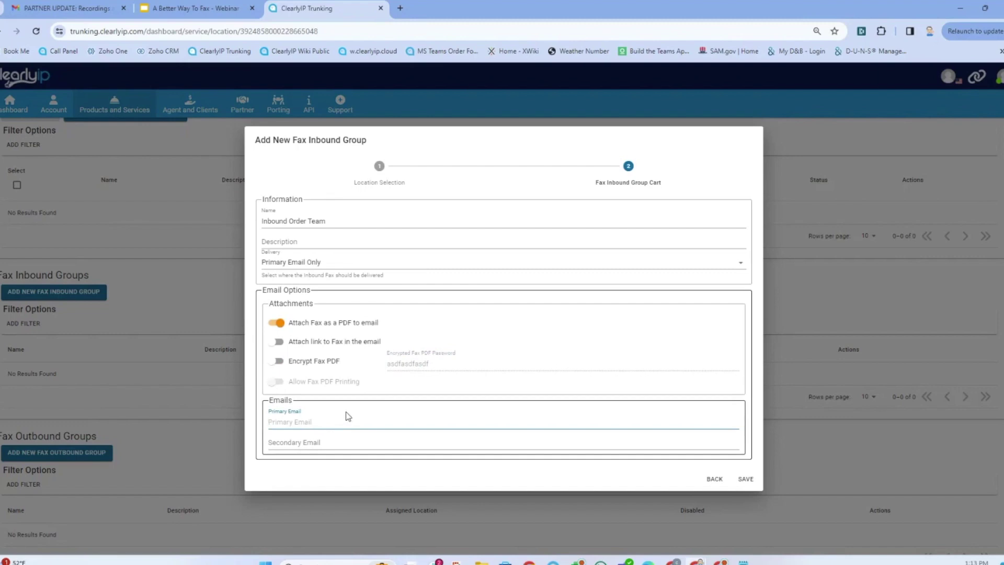
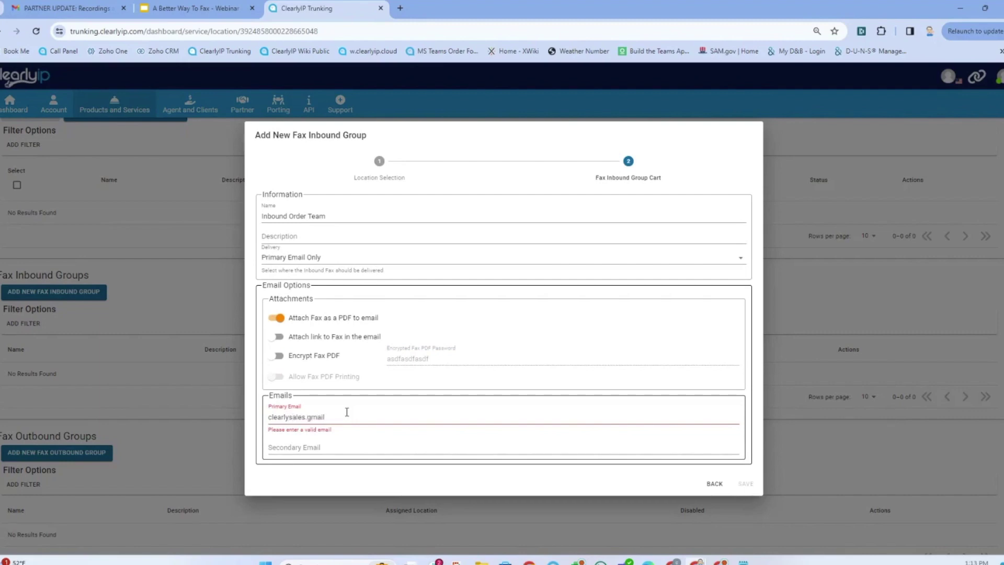
{"action": "key", "text": "Tab"}
{"action": "left_click", "coordinate": [362, 415]}
{"action": "left_click", "coordinate": [308, 417]}
{"action": "key", "text": "BackSpace"}
{"action": "type", "text": "@"}
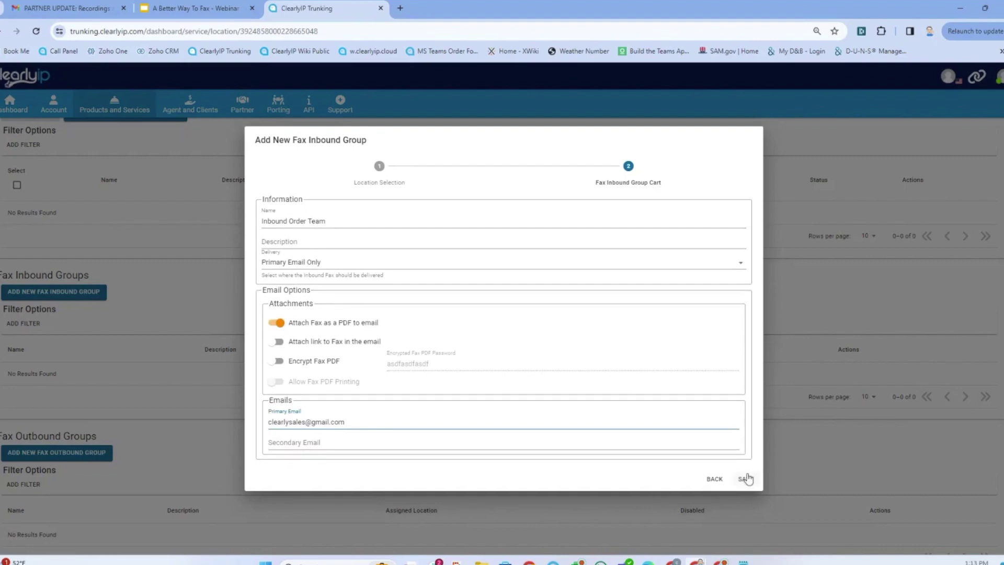
{"action": "left_click", "coordinate": [746, 479]}
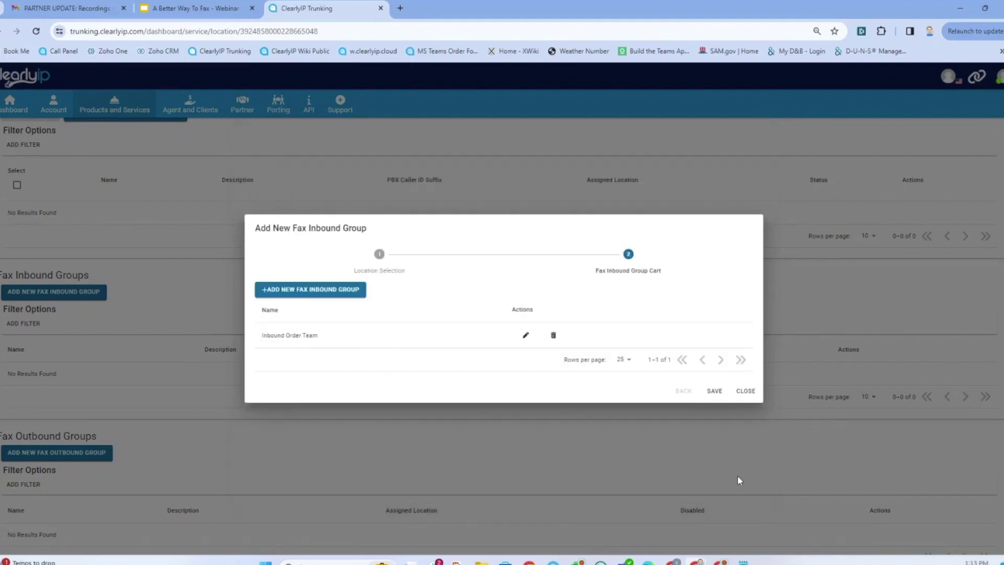
{"action": "left_click", "coordinate": [717, 392]}
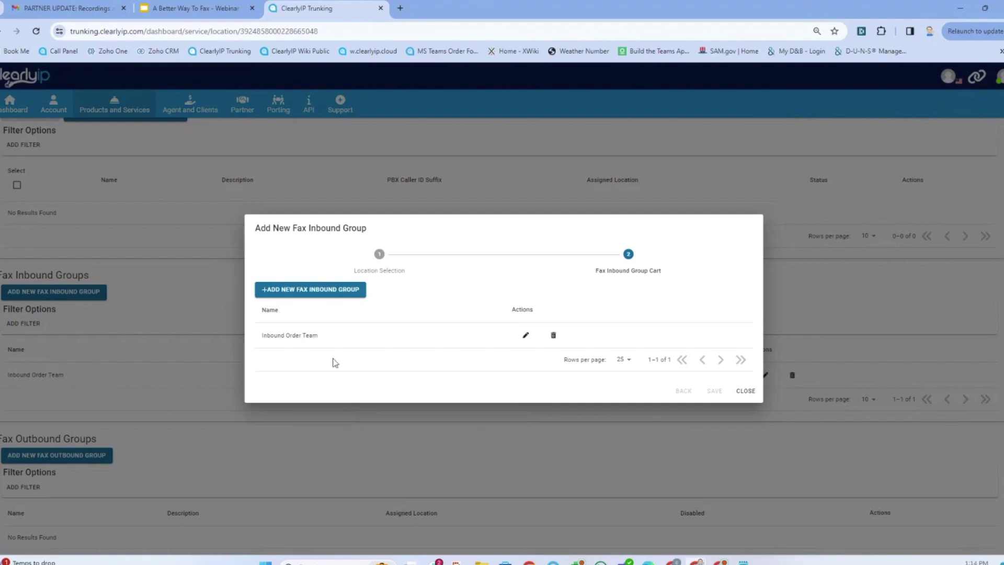
- Close the inbound group setup and open a blank fax outbound group form
{"action": "left_click", "coordinate": [745, 392]}
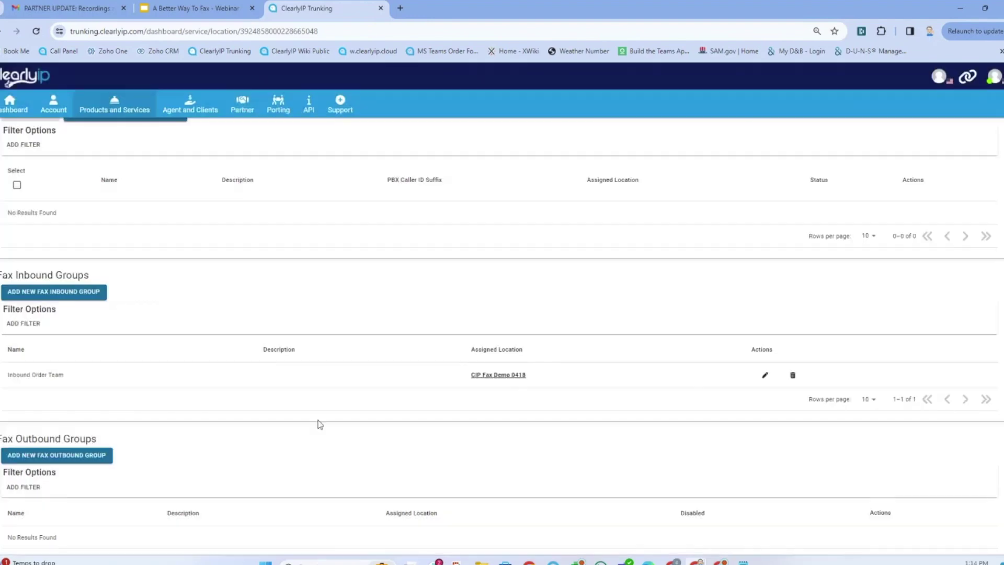
{"action": "scroll", "coordinate": [239, 405], "scroll_direction": "down", "scroll_amount": 4}
{"action": "scroll", "coordinate": [209, 403], "scroll_direction": "down", "scroll_amount": 3}
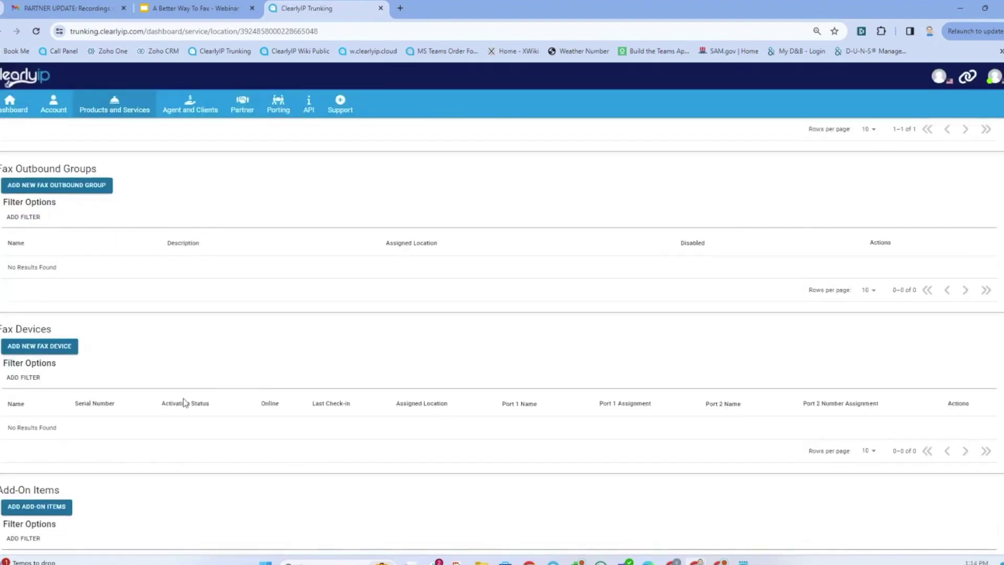
{"action": "scroll", "coordinate": [193, 402], "scroll_direction": "up", "scroll_amount": 3}
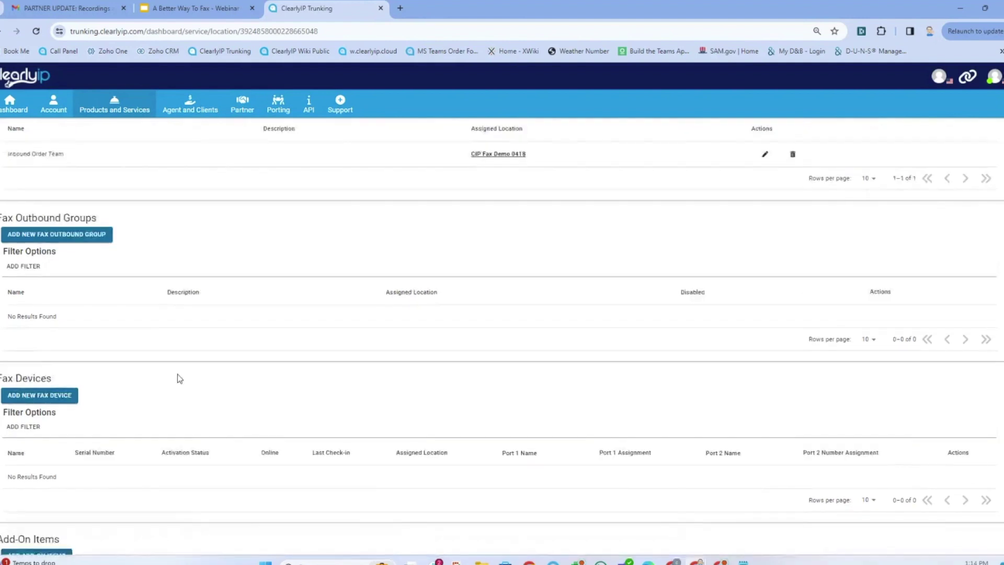
{"action": "left_click", "coordinate": [70, 236]}
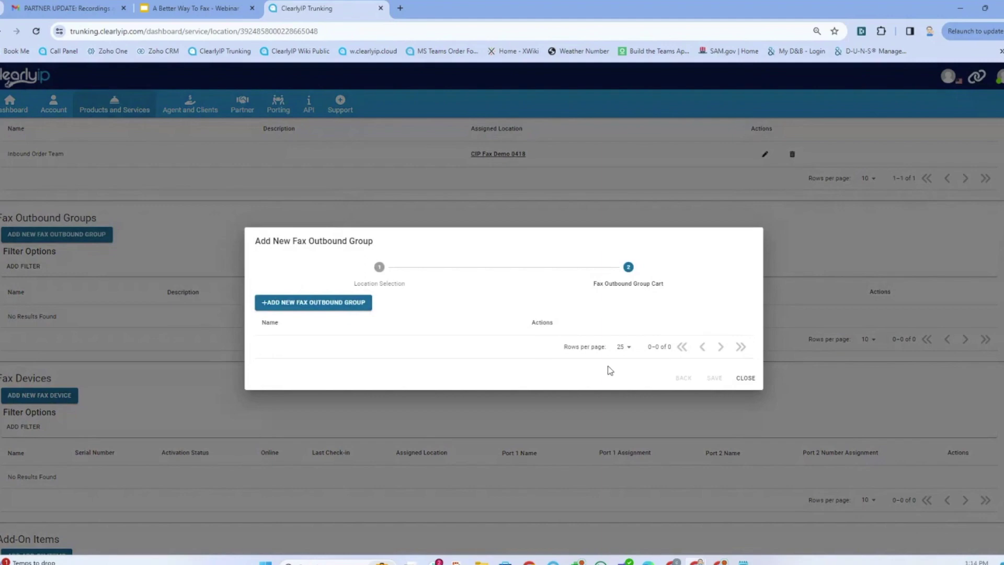
{"action": "left_click", "coordinate": [365, 304]}
- Name the outbound group Sales Outbound and set station ID 'CIP FAX Demo'
{"action": "left_click", "coordinate": [319, 276]}
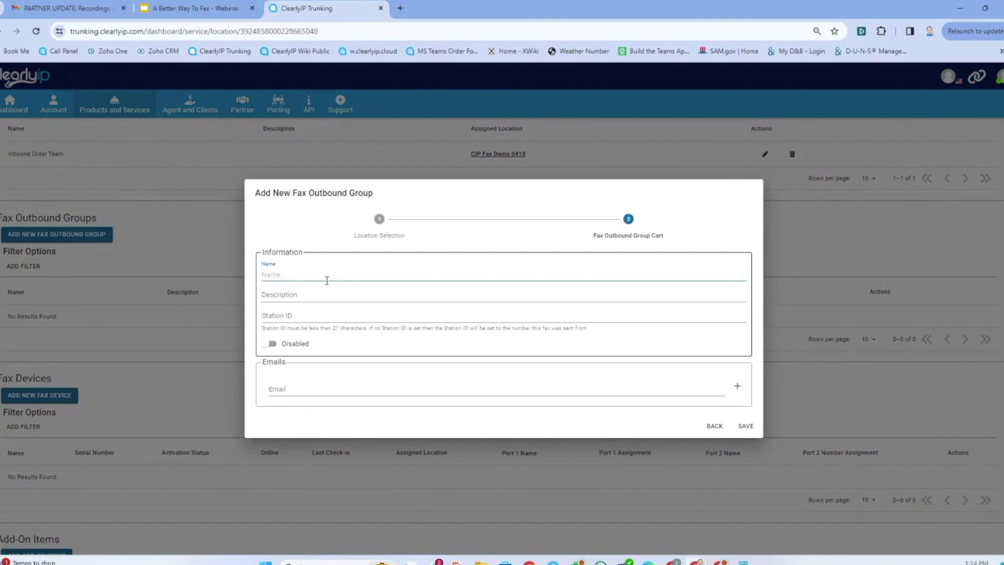
{"action": "type", "text": "Sales Outbound Fax"}
{"action": "left_click", "coordinate": [291, 314]}
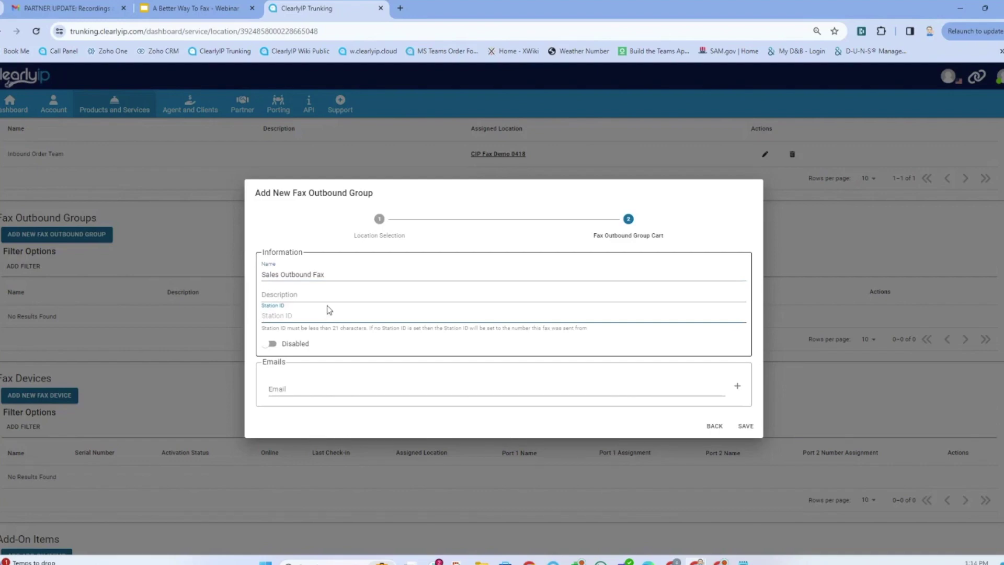
{"action": "type", "text": "CIP FAX Demo"}
{"action": "left_click", "coordinate": [322, 386]}
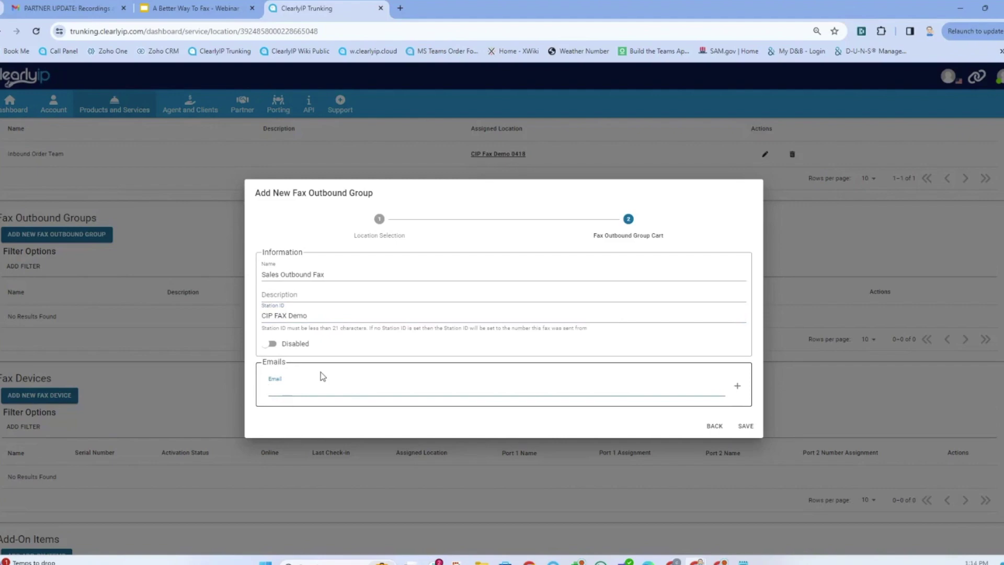
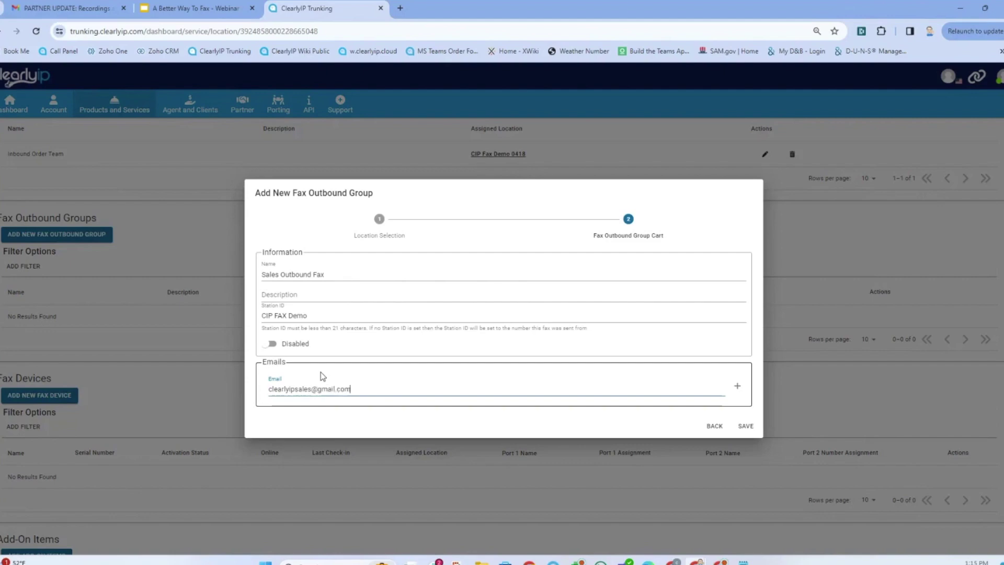
{"action": "key", "text": "Return"}
{"action": "left_click", "coordinate": [285, 401]}
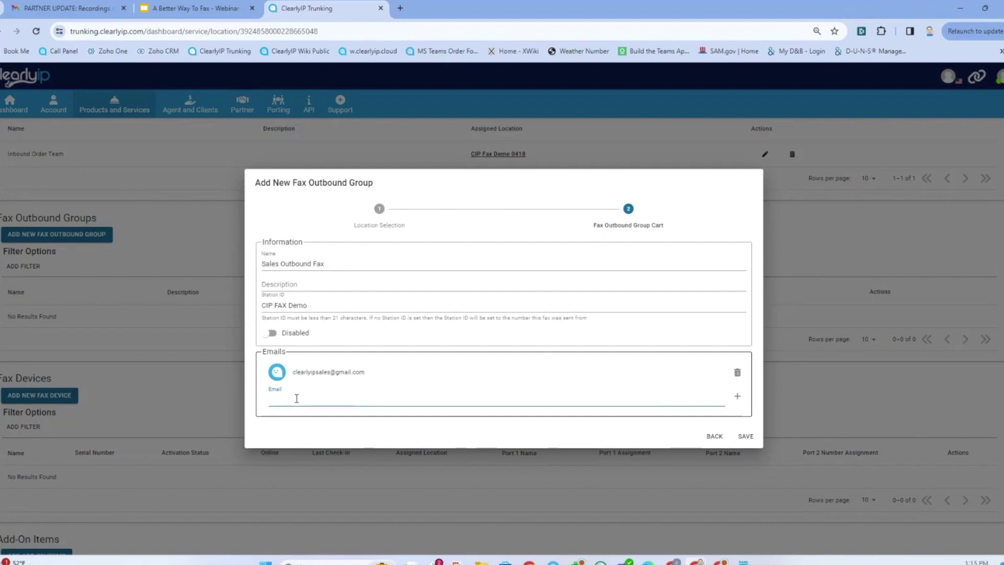
{"action": "type", "text": "@clearlyip.com"}
{"action": "key", "text": "Return"}
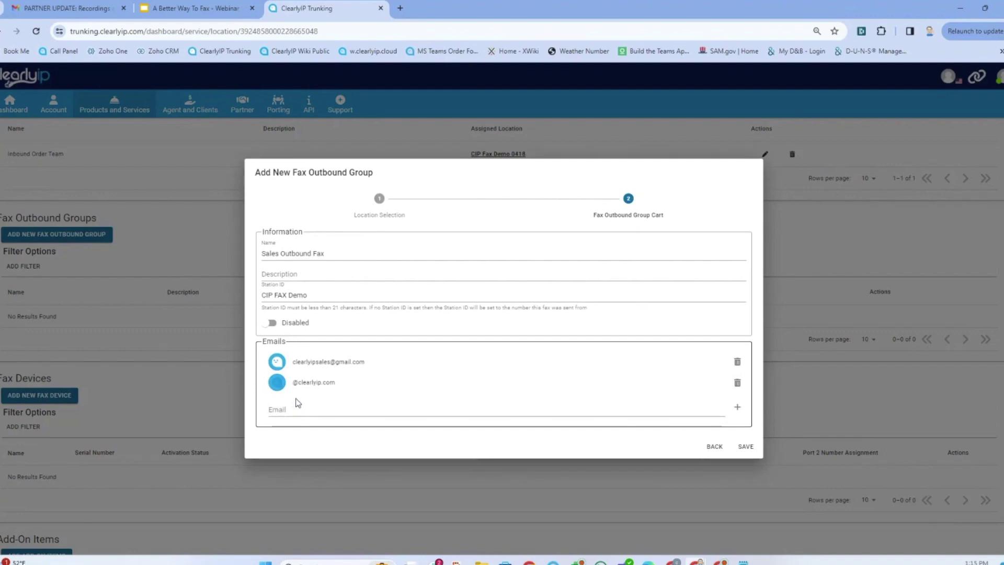
{"action": "left_click", "coordinate": [299, 408]}
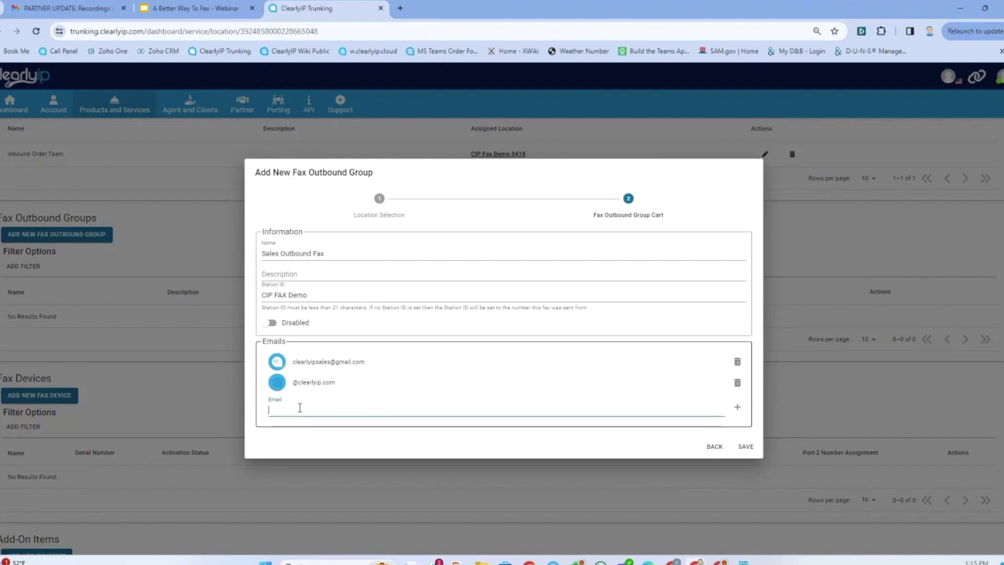
{"action": "type", "text": "@gmail"}
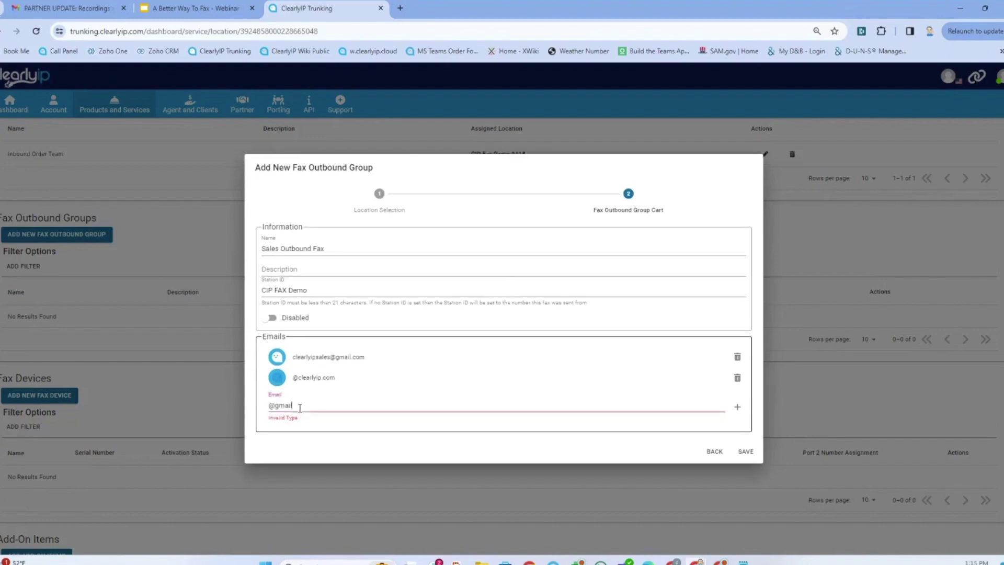
{"action": "type", "text": ".com"}
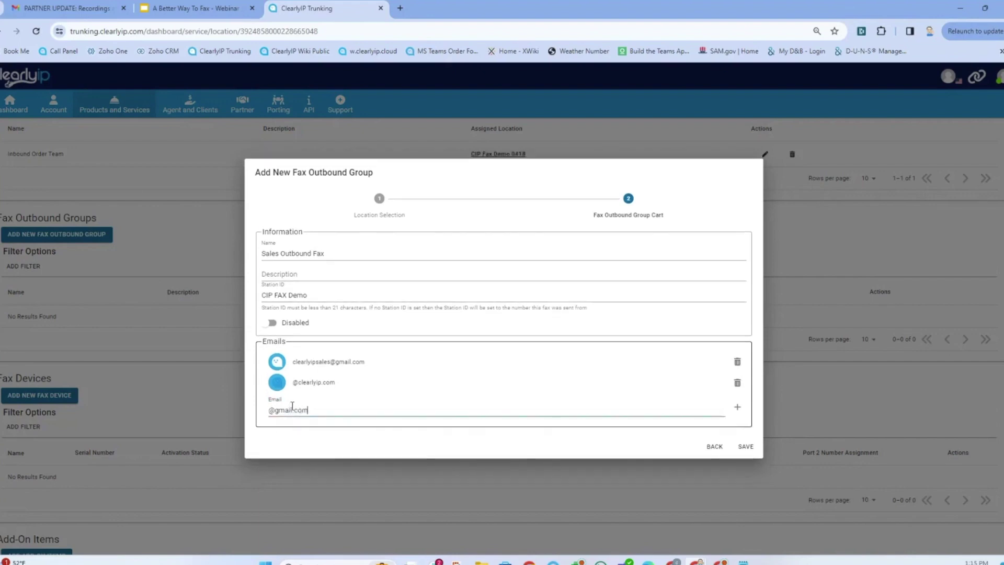
{"action": "key", "text": "Return"}
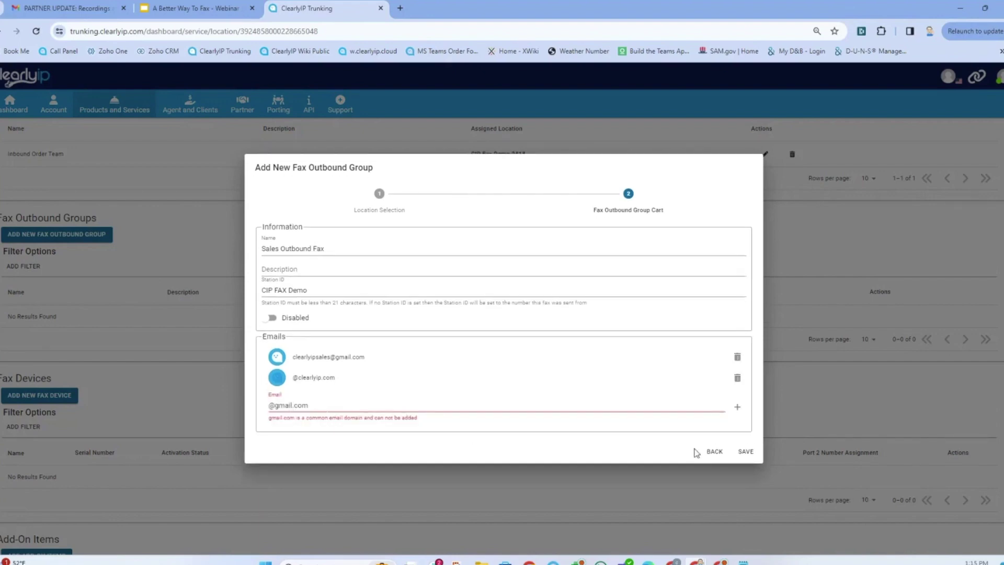
{"action": "left_click", "coordinate": [737, 378]}
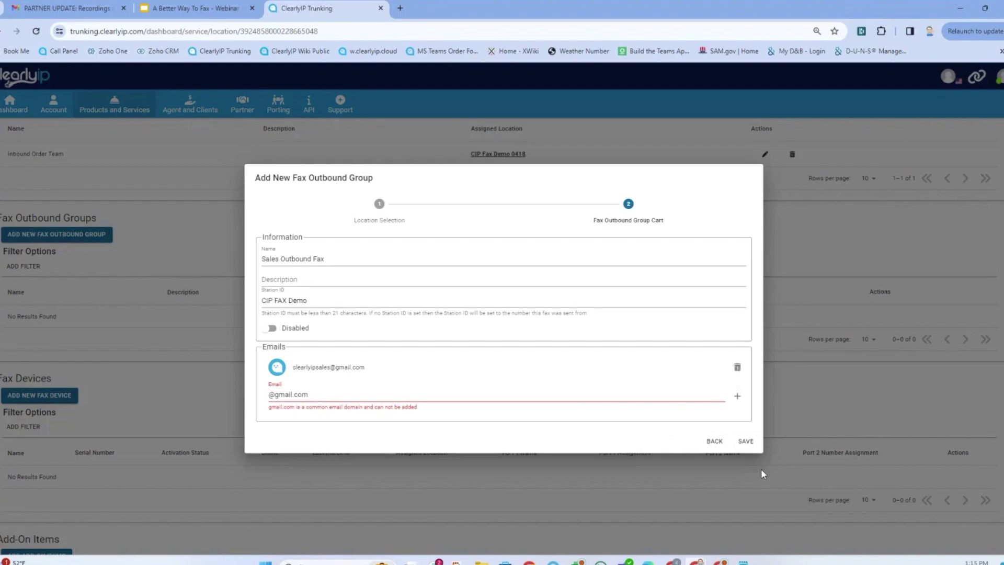
{"action": "left_click", "coordinate": [745, 442]}
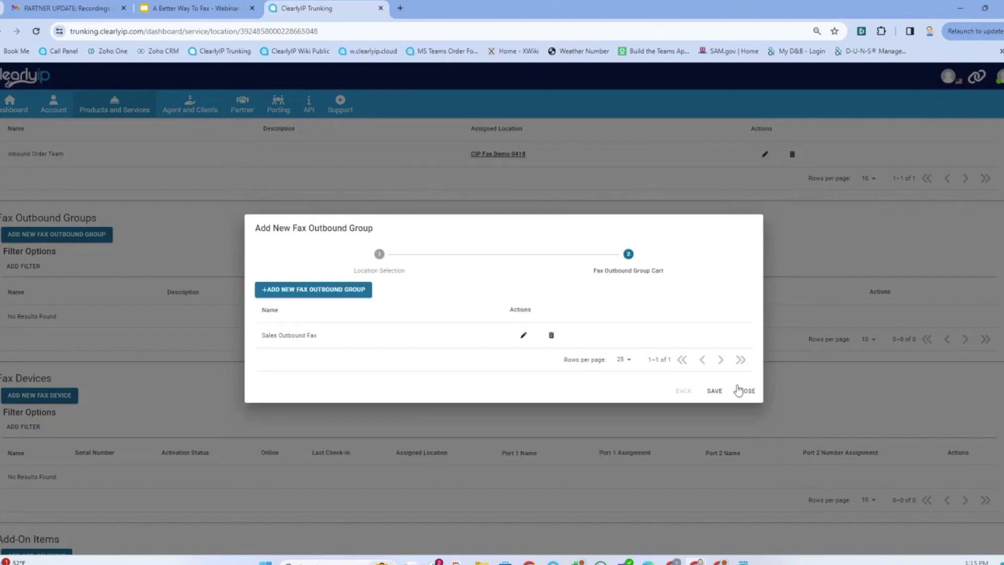
- Save the outbound group cart, close the dialog, and scroll back to the Numbers table
{"action": "left_click", "coordinate": [714, 390]}
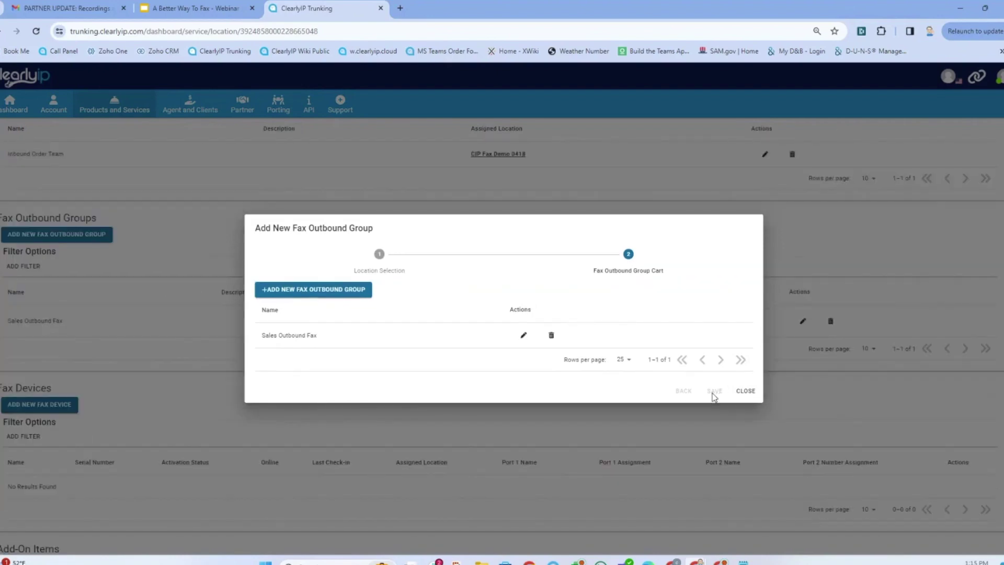
{"action": "left_click", "coordinate": [745, 392]}
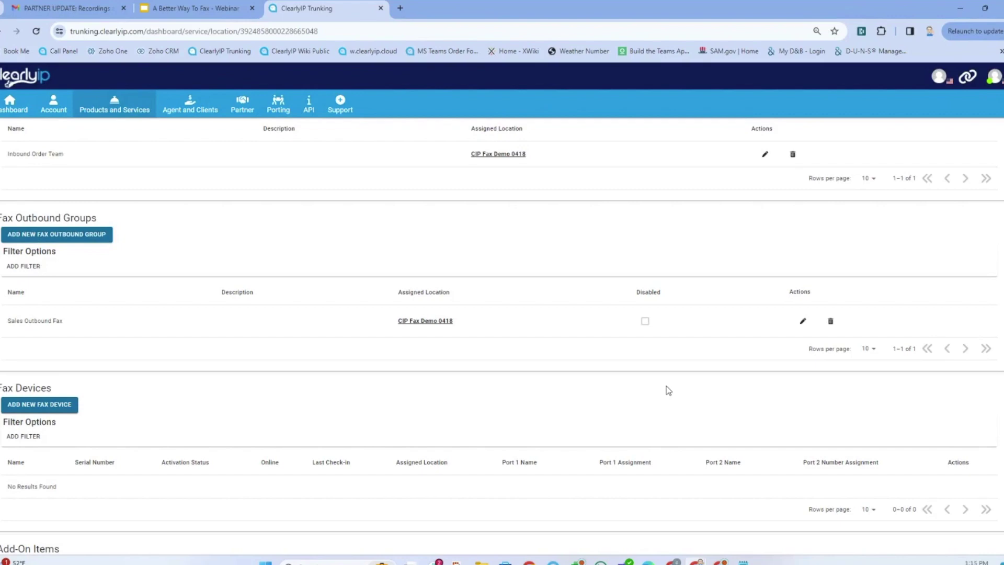
{"action": "scroll", "coordinate": [716, 338], "scroll_direction": "up", "scroll_amount": 4}
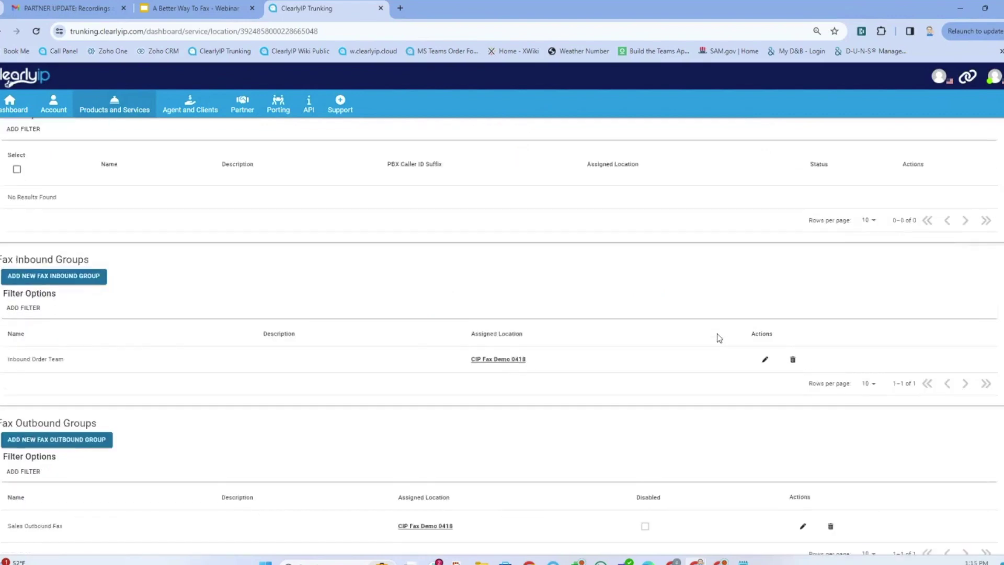
{"action": "scroll", "coordinate": [718, 347], "scroll_direction": "up", "scroll_amount": 8}
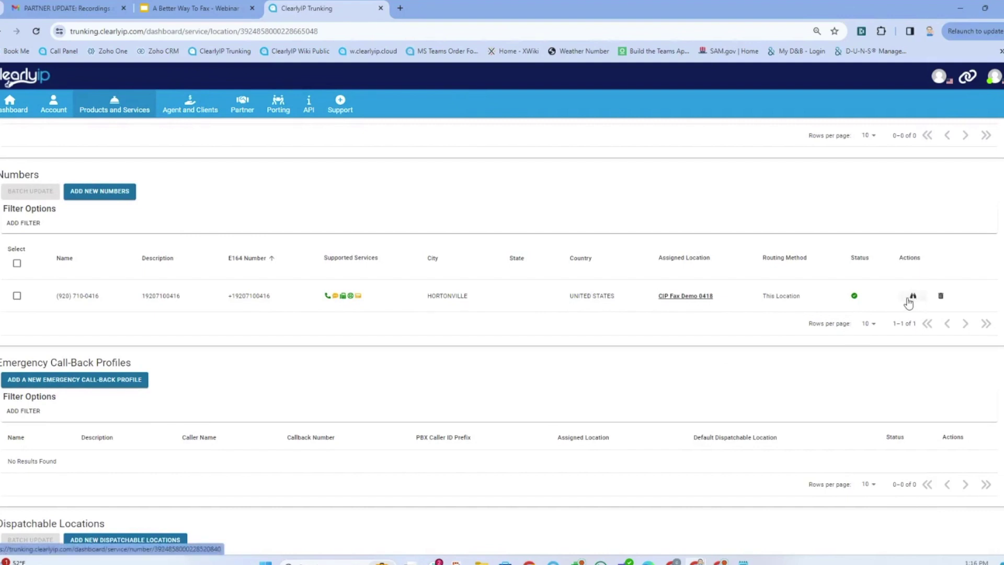
{"action": "left_click", "coordinate": [910, 300]}
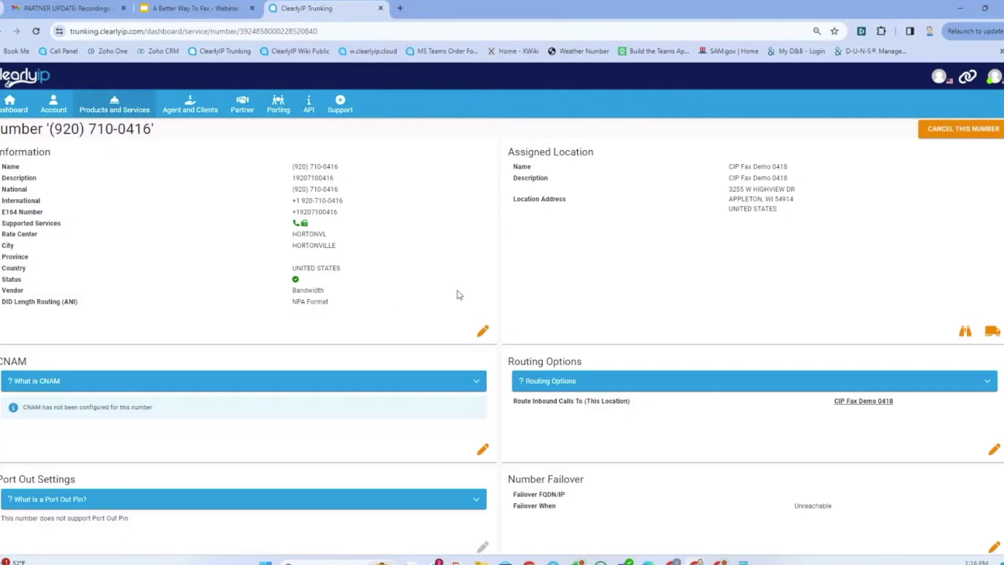
{"action": "scroll", "coordinate": [630, 319], "scroll_direction": "down", "scroll_amount": 3}
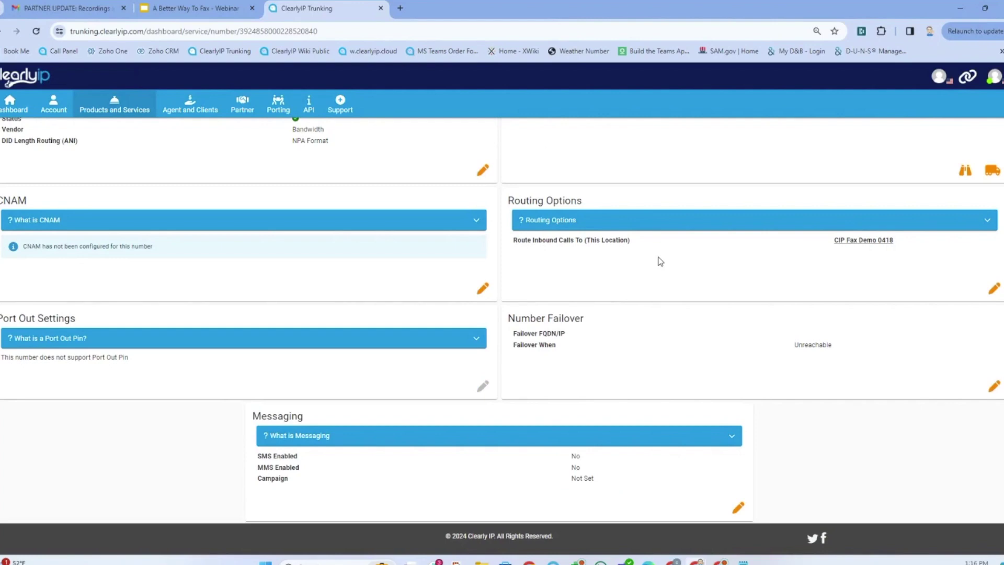
{"action": "left_click", "coordinate": [994, 289]}
{"action": "left_click", "coordinate": [338, 326]}
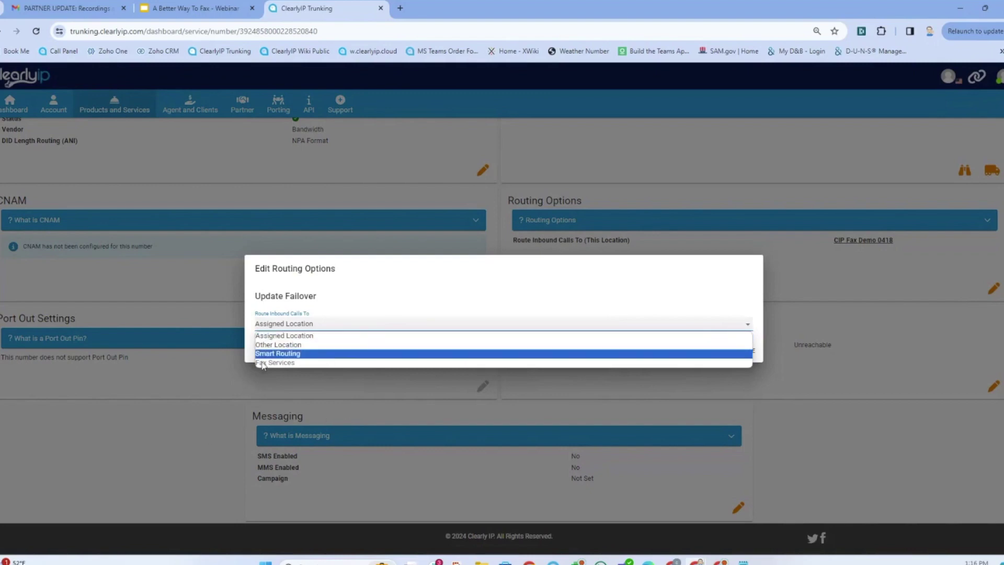
{"action": "left_click", "coordinate": [299, 353]}
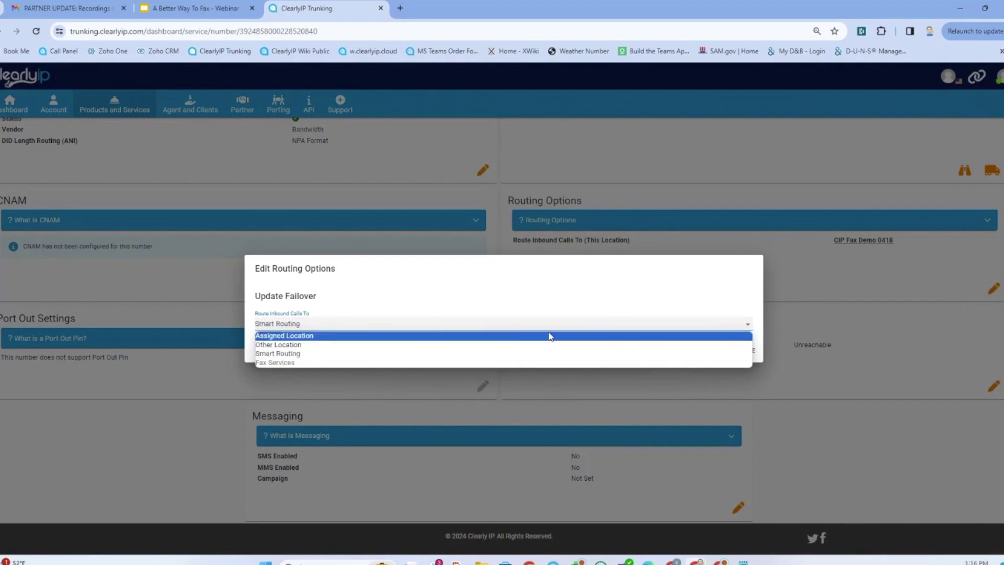
{"action": "left_click", "coordinate": [655, 276]}
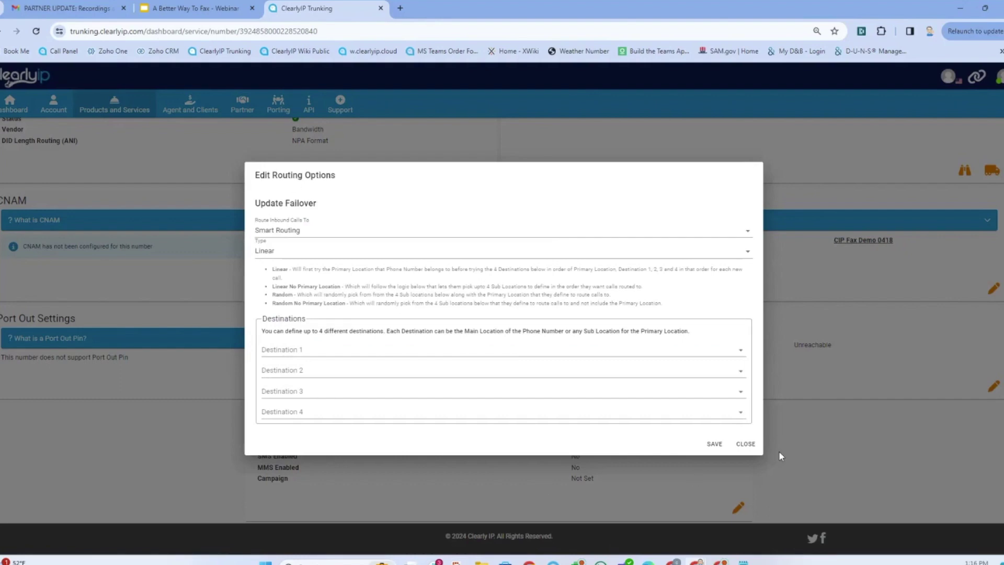
{"action": "left_click", "coordinate": [746, 444]}
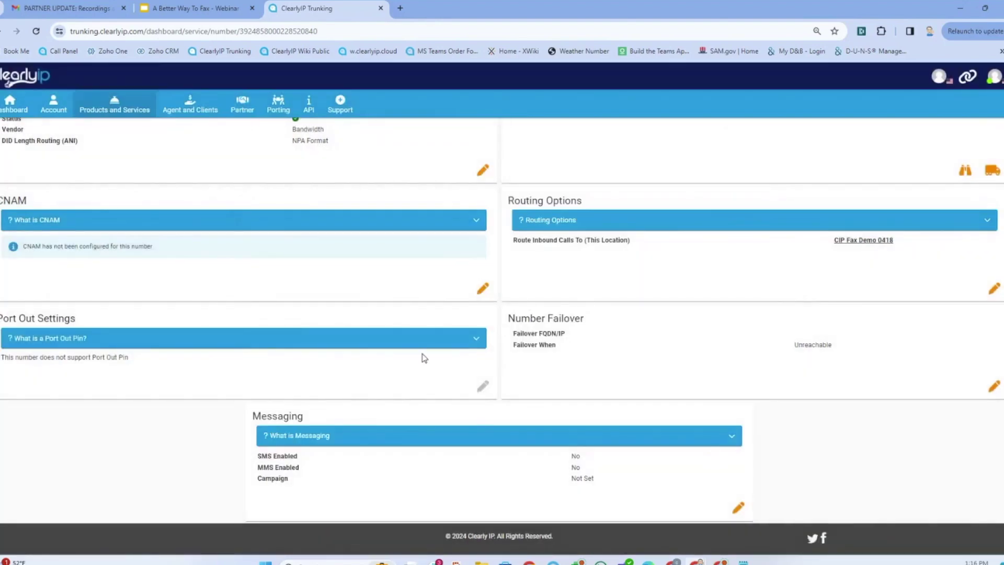
{"action": "scroll", "coordinate": [67, 429], "scroll_direction": "up", "scroll_amount": 1}
{"action": "scroll", "coordinate": [66, 429], "scroll_direction": "up", "scroll_amount": 1}
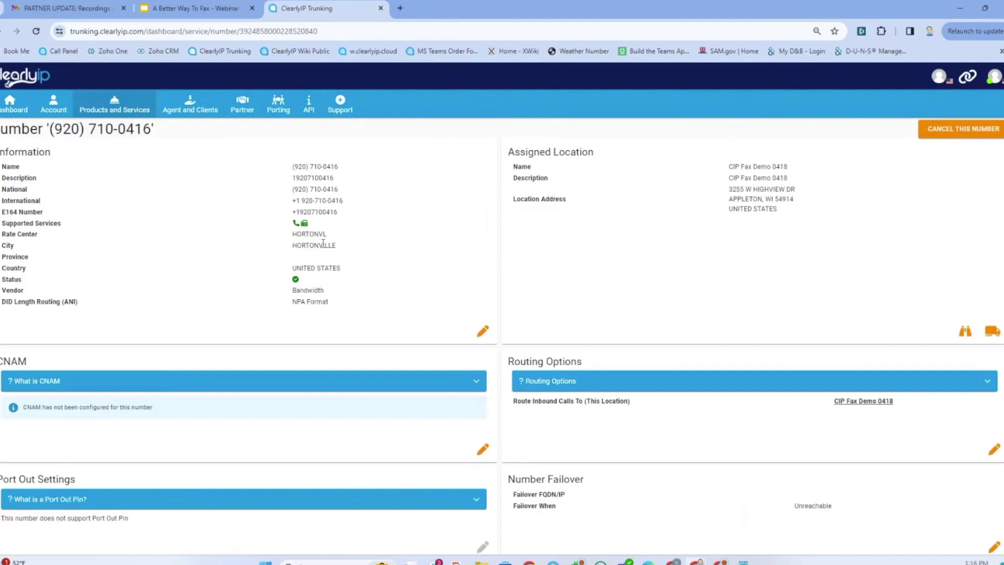
{"action": "mouse_move", "coordinate": [58, 107]}
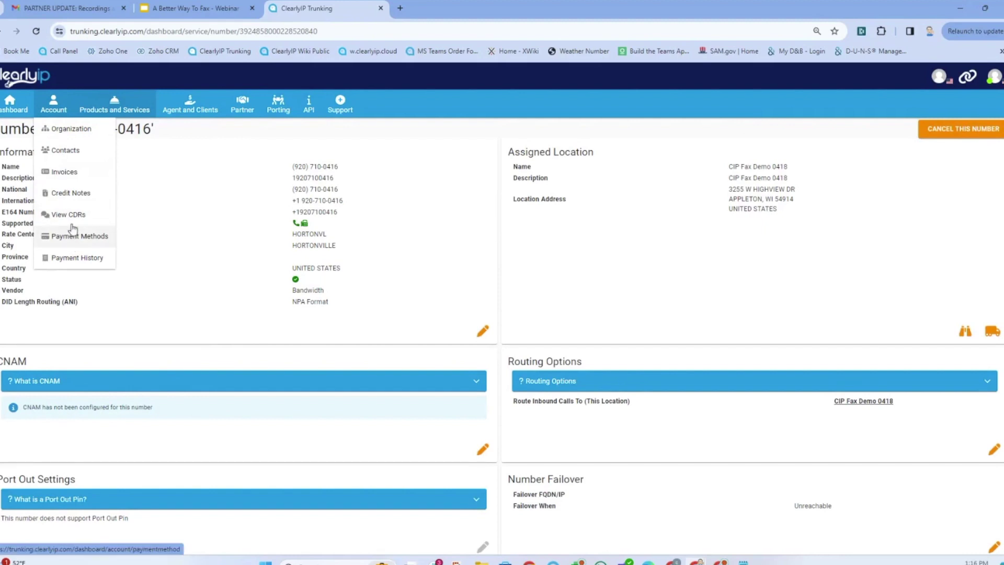
- Filter the Locations list to names containing 'fa'
{"action": "mouse_move", "coordinate": [114, 107]}
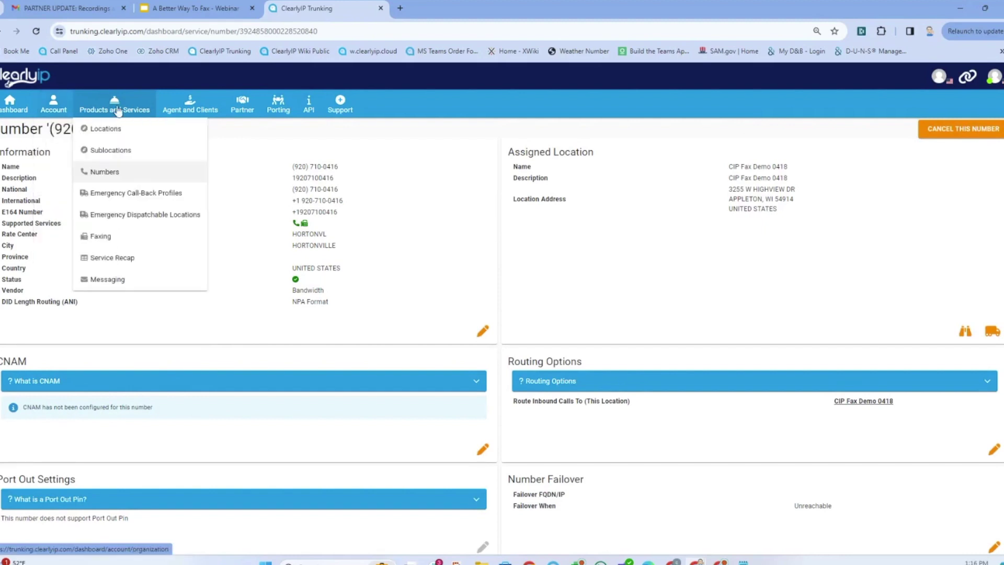
{"action": "left_click", "coordinate": [116, 137]}
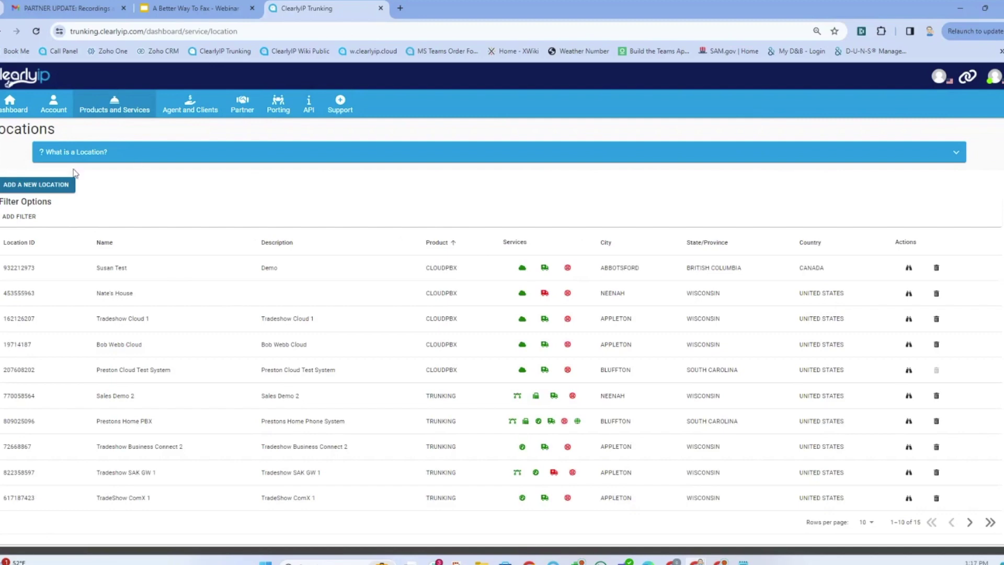
{"action": "left_click", "coordinate": [20, 217]}
{"action": "left_click", "coordinate": [94, 230]}
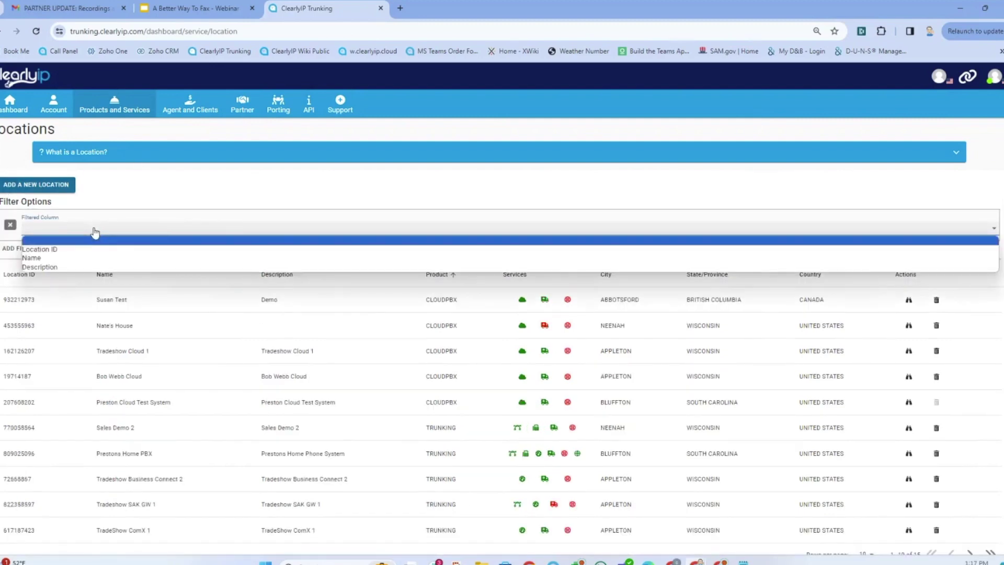
{"action": "left_click", "coordinate": [95, 257]}
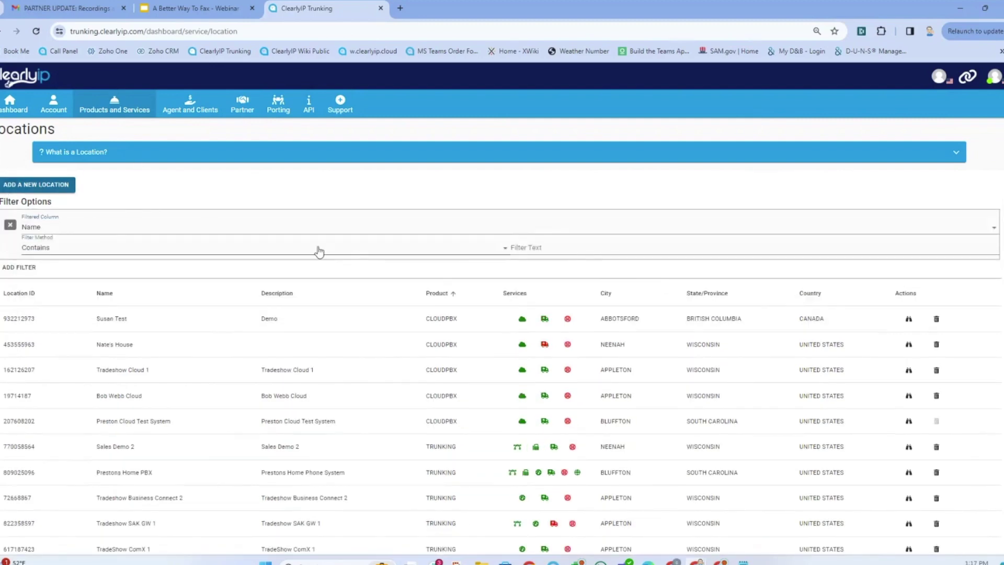
{"action": "left_click", "coordinate": [607, 248]}
{"action": "type", "text": "fax"}
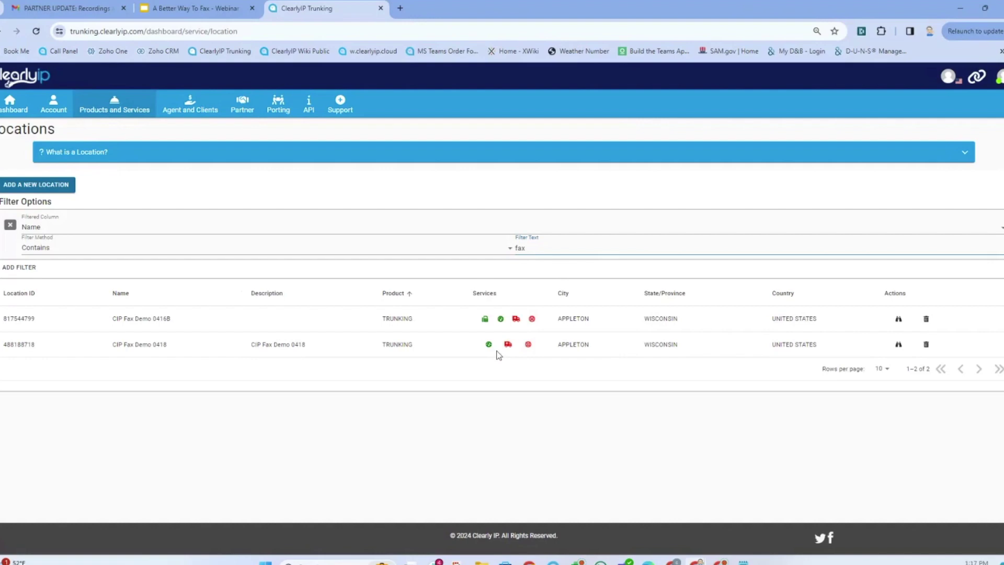
- Open CIP Fax Demo 0418, skip the caller ID warning, and check its number lists Fax (T.38)
{"action": "left_click", "coordinate": [897, 345]}
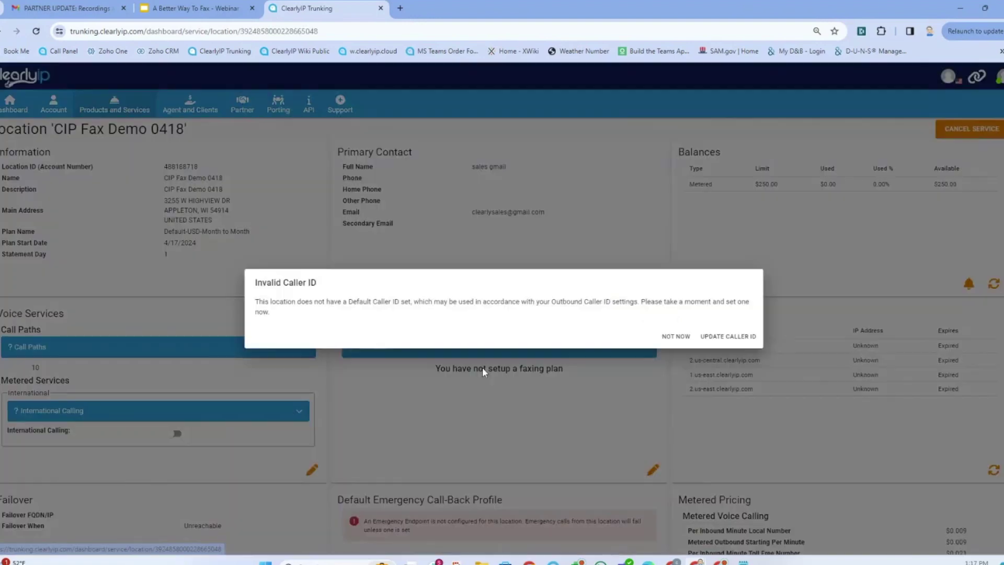
{"action": "left_click", "coordinate": [674, 336]}
{"action": "scroll", "coordinate": [283, 418], "scroll_direction": "down", "scroll_amount": 7}
{"action": "scroll", "coordinate": [263, 421], "scroll_direction": "down", "scroll_amount": 3}
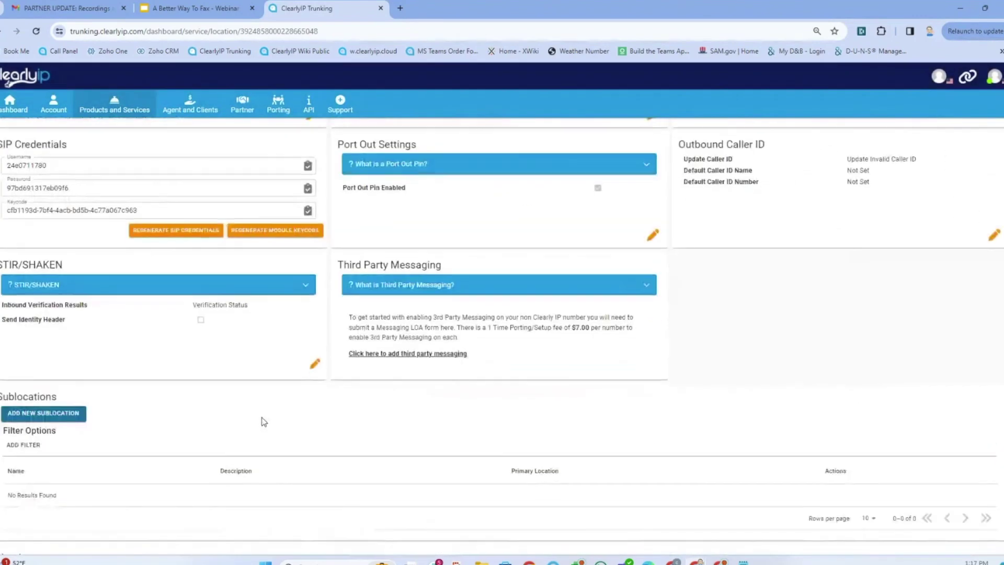
{"action": "scroll", "coordinate": [263, 422], "scroll_direction": "down", "scroll_amount": 6}
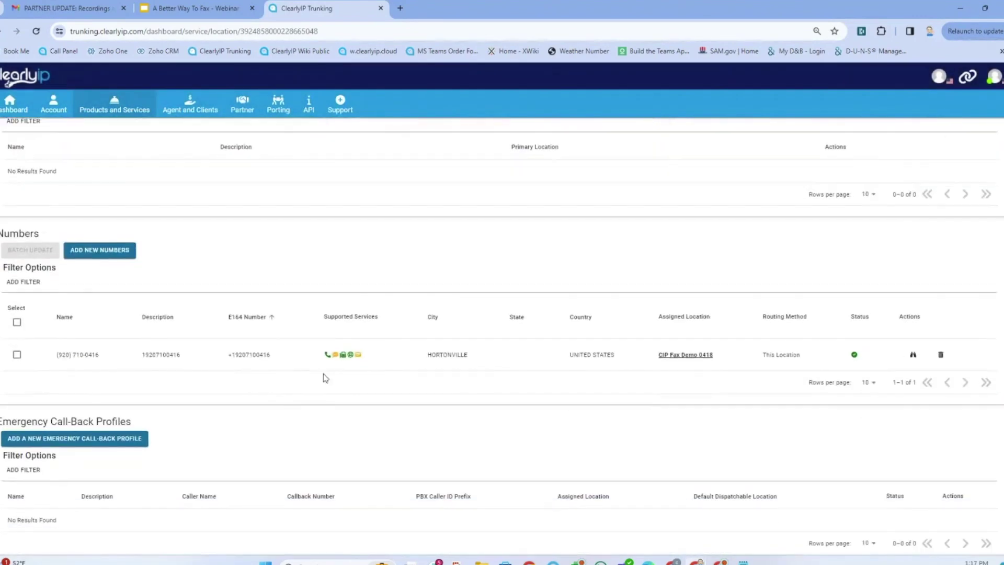
{"action": "mouse_move", "coordinate": [343, 358]}
{"action": "left_click", "coordinate": [913, 355]}
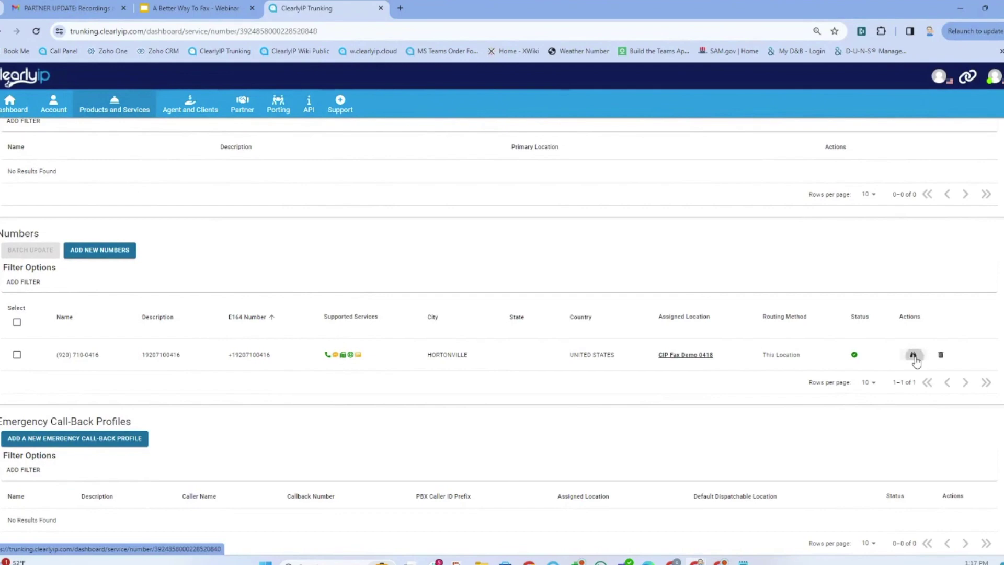
{"action": "scroll", "coordinate": [729, 385], "scroll_direction": "down", "scroll_amount": 2}
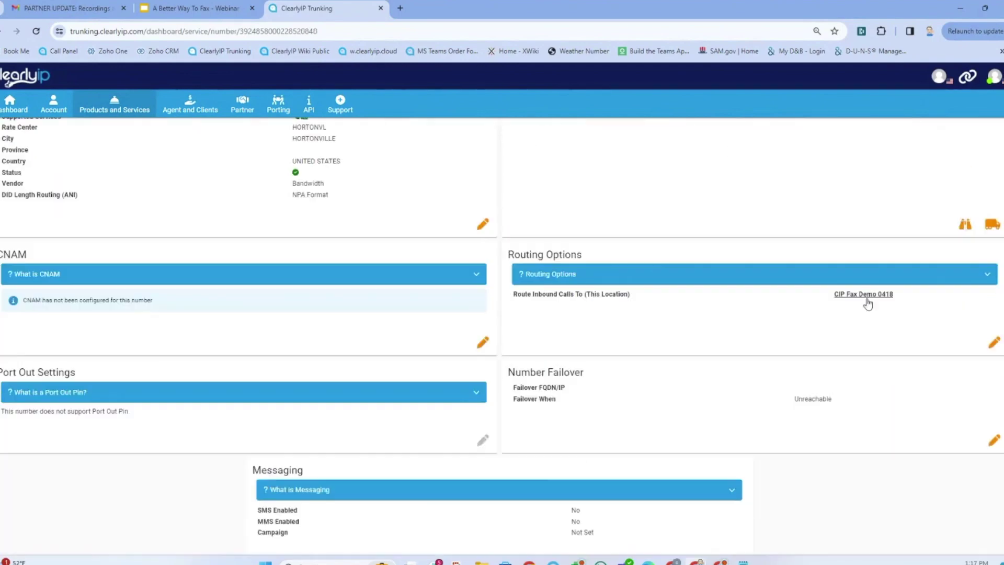
{"action": "left_click", "coordinate": [994, 345]}
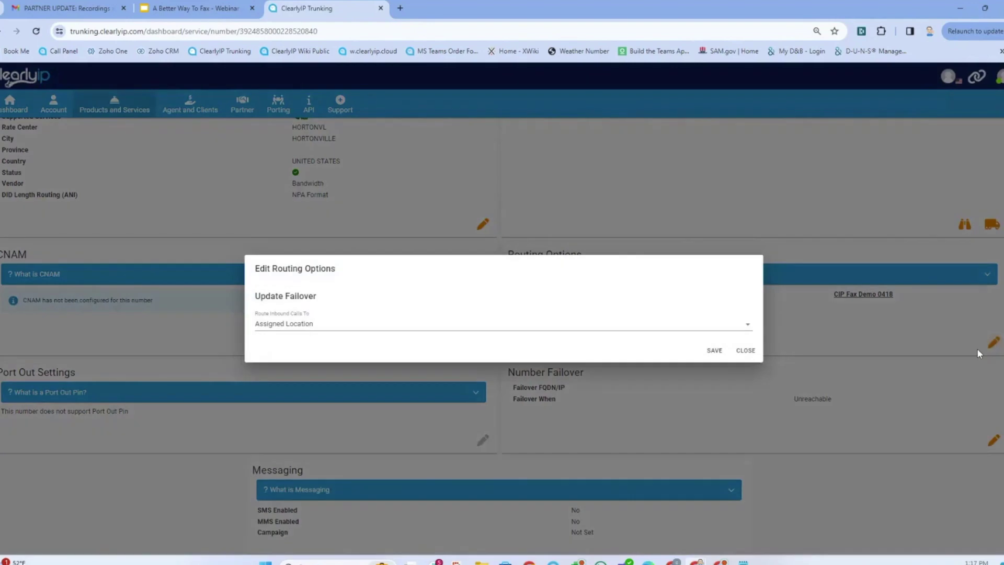
{"action": "left_click", "coordinate": [329, 325]}
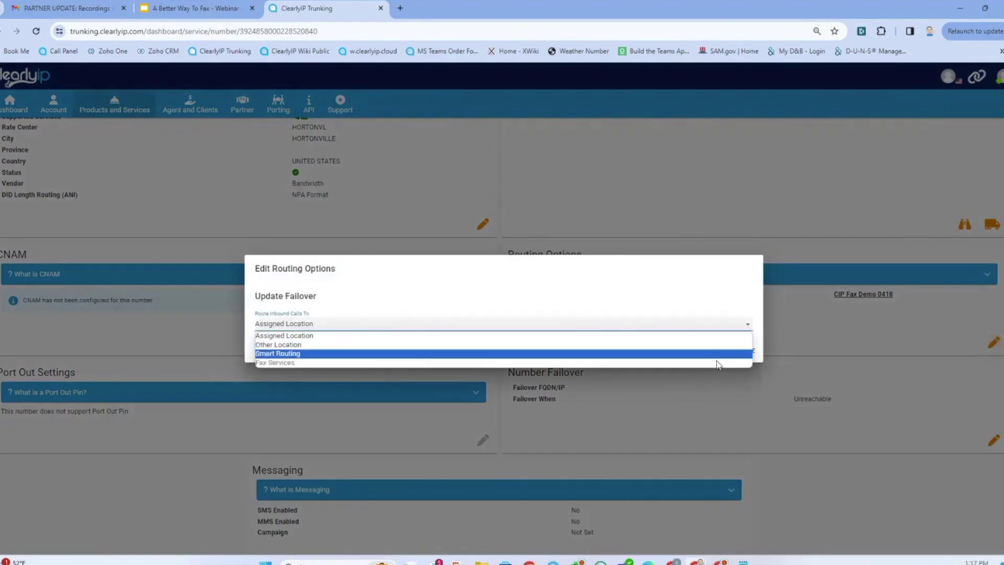
{"action": "left_click", "coordinate": [638, 146]}
{"action": "left_click", "coordinate": [638, 147]}
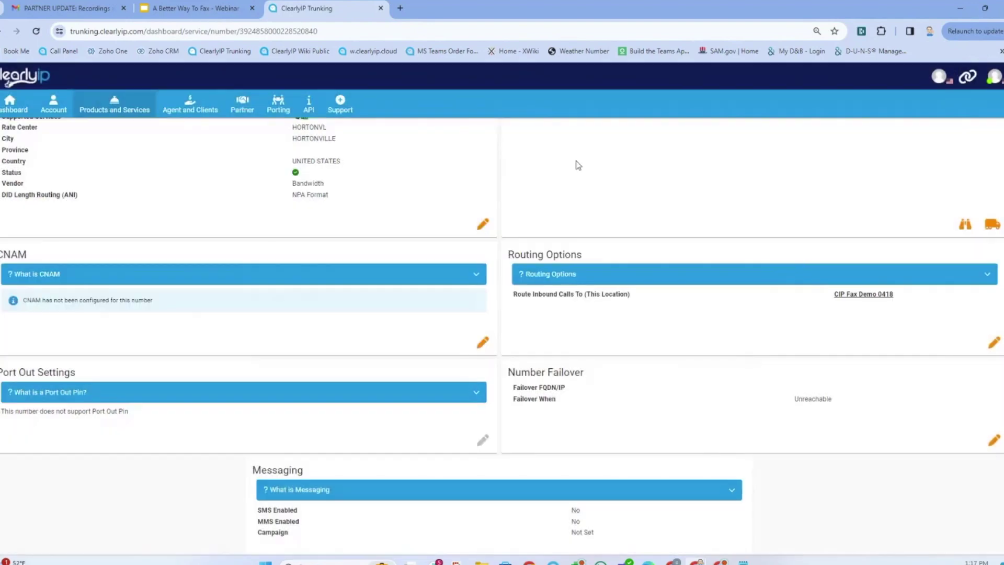
{"action": "scroll", "coordinate": [587, 287], "scroll_direction": "down", "scroll_amount": 3}
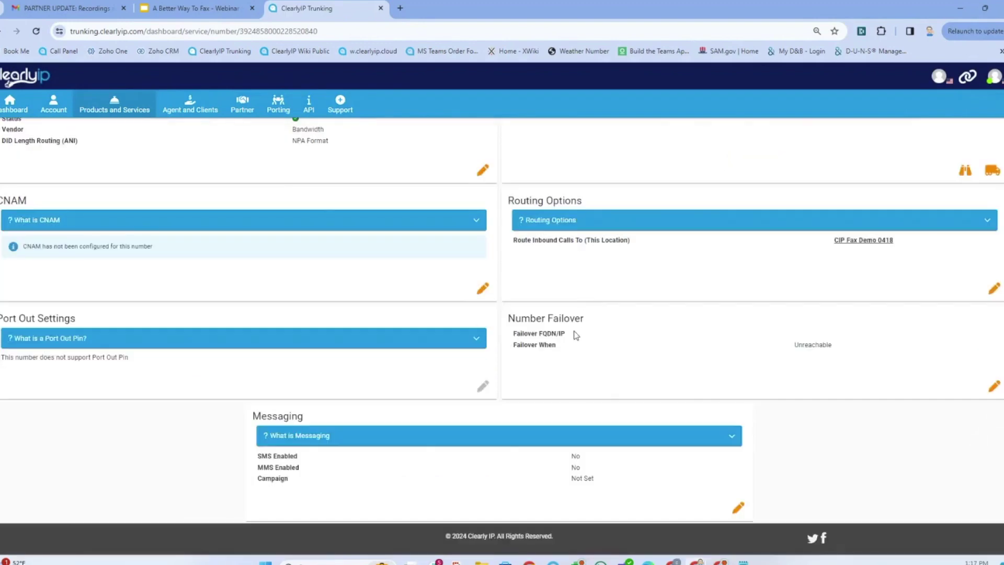
{"action": "scroll", "coordinate": [570, 331], "scroll_direction": "up", "scroll_amount": 3}
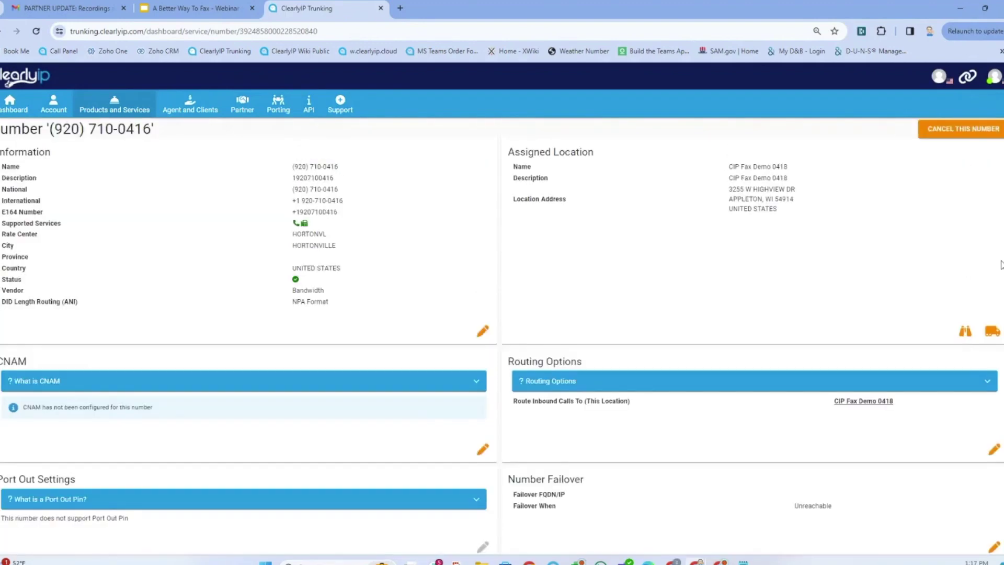
- Open CIP Fax Demo 0418 and change its fax plan to the Low Volume subscription
{"action": "left_click", "coordinate": [964, 334]}
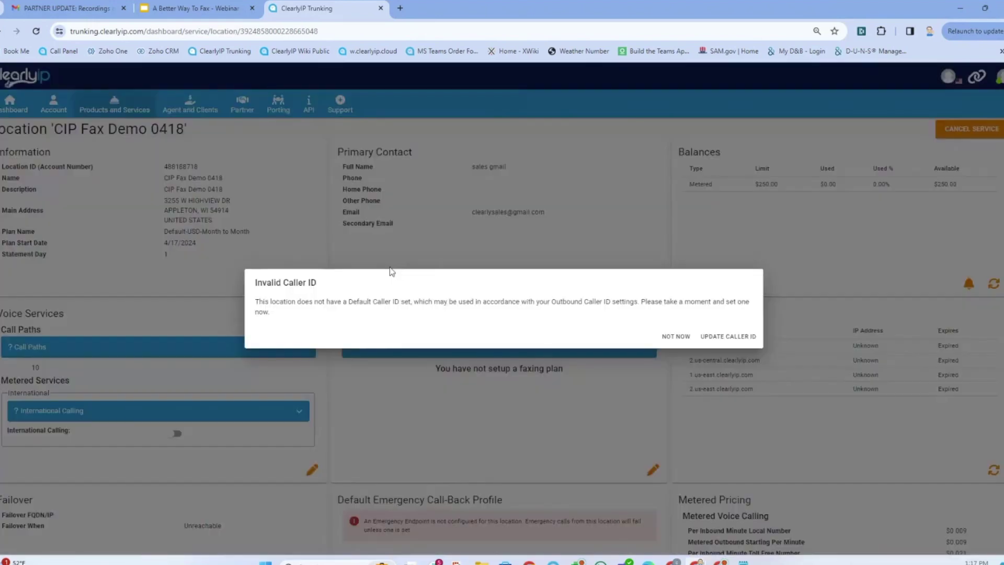
{"action": "left_click", "coordinate": [675, 337]}
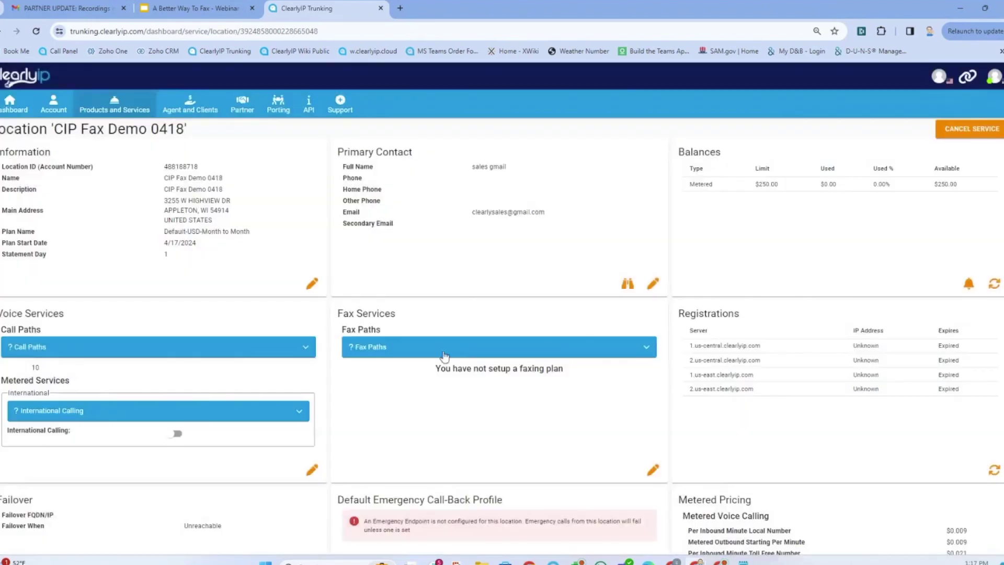
{"action": "left_click", "coordinate": [654, 470]}
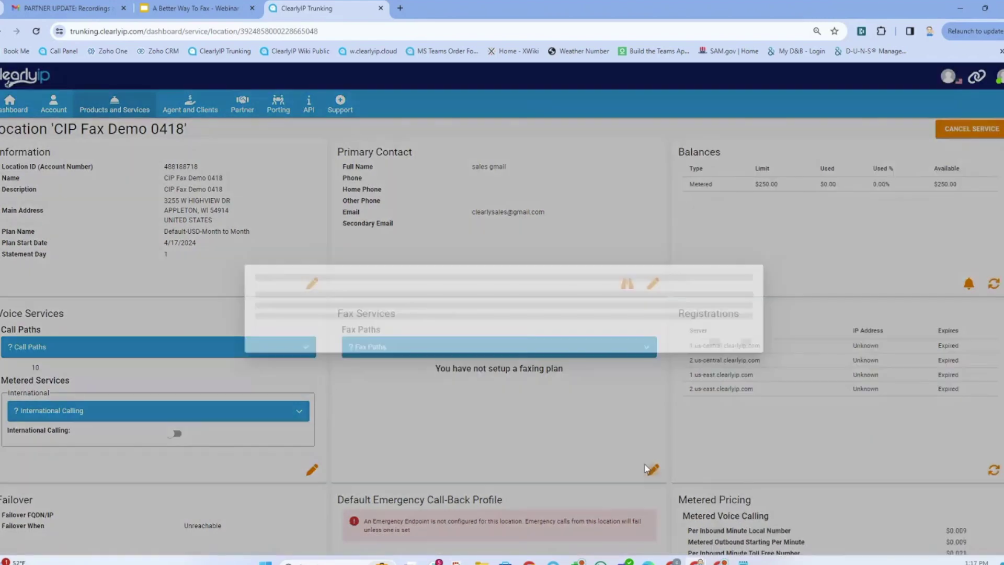
{"action": "left_click", "coordinate": [414, 317]}
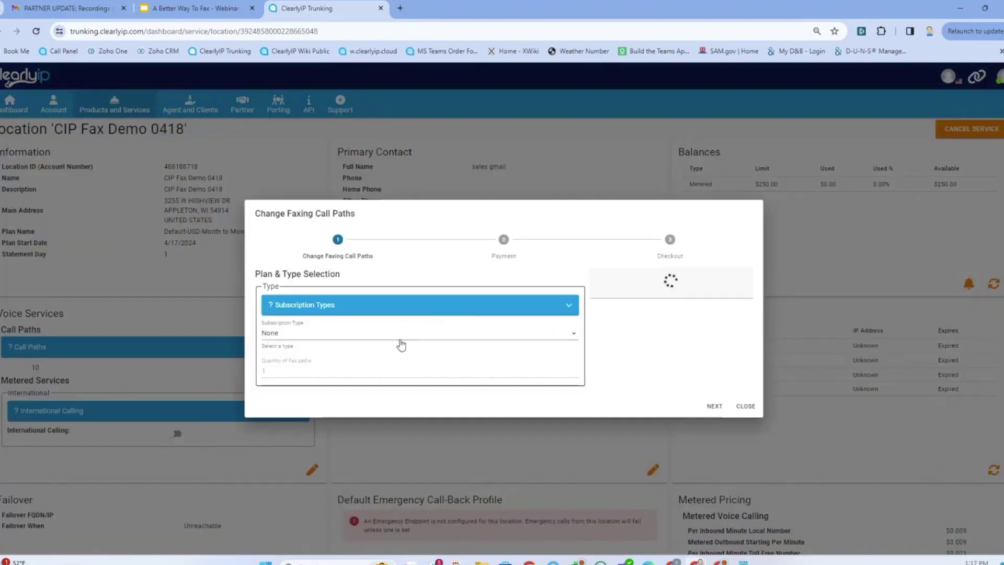
{"action": "left_click", "coordinate": [324, 264]}
{"action": "left_click", "coordinate": [346, 238]}
{"action": "left_click", "coordinate": [348, 237]}
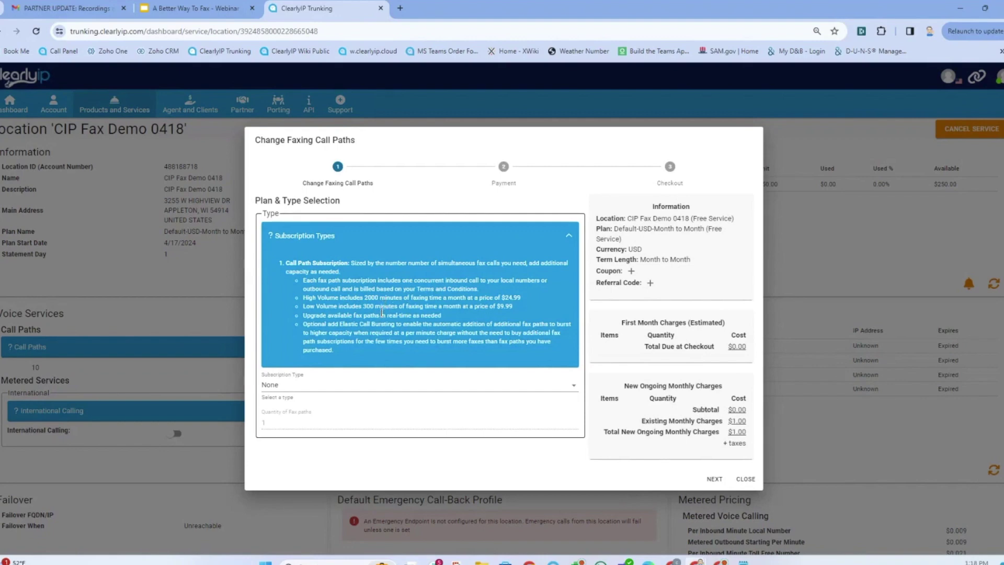
{"action": "left_click", "coordinate": [293, 389]}
{"action": "left_click", "coordinate": [290, 416]}
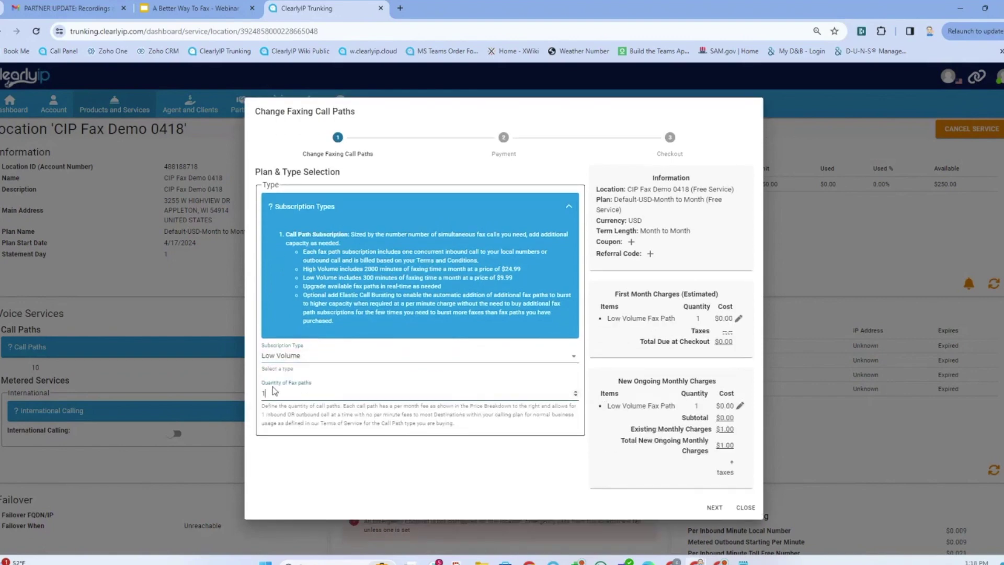
- Accept the terms, turn off purchase emails, and submit the fax path order
{"action": "left_click", "coordinate": [715, 508]}
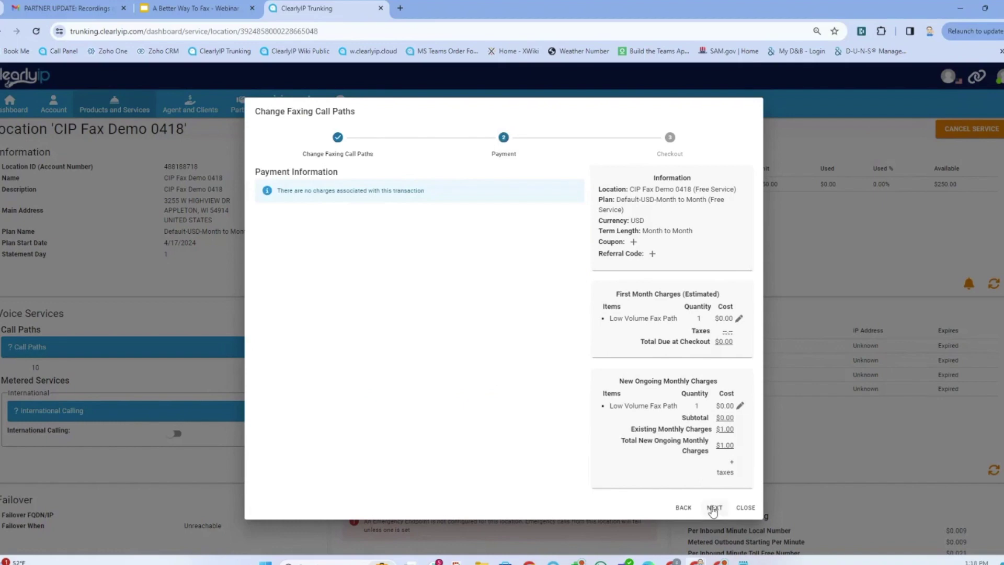
{"action": "left_click", "coordinate": [714, 507]}
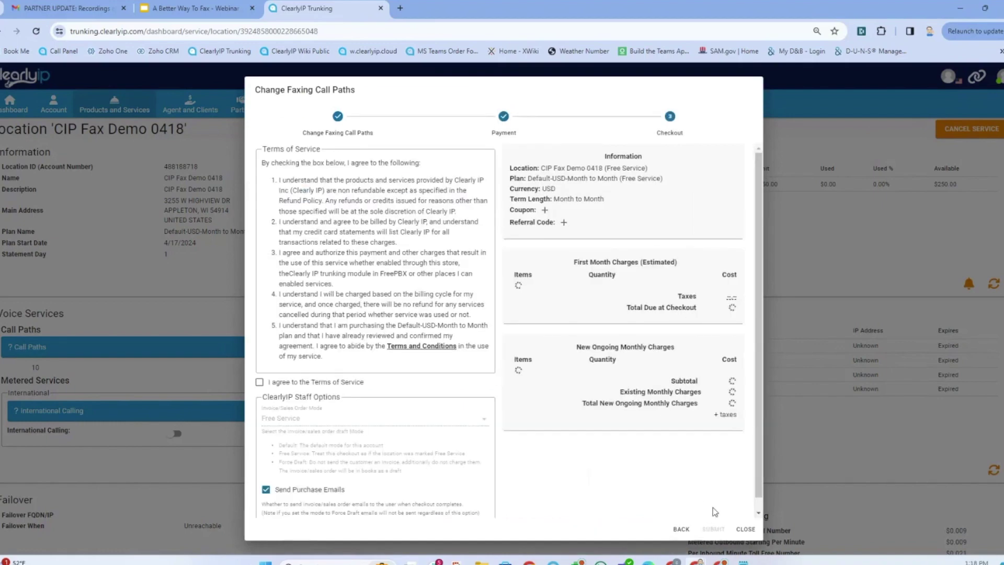
{"action": "left_click", "coordinate": [260, 383]}
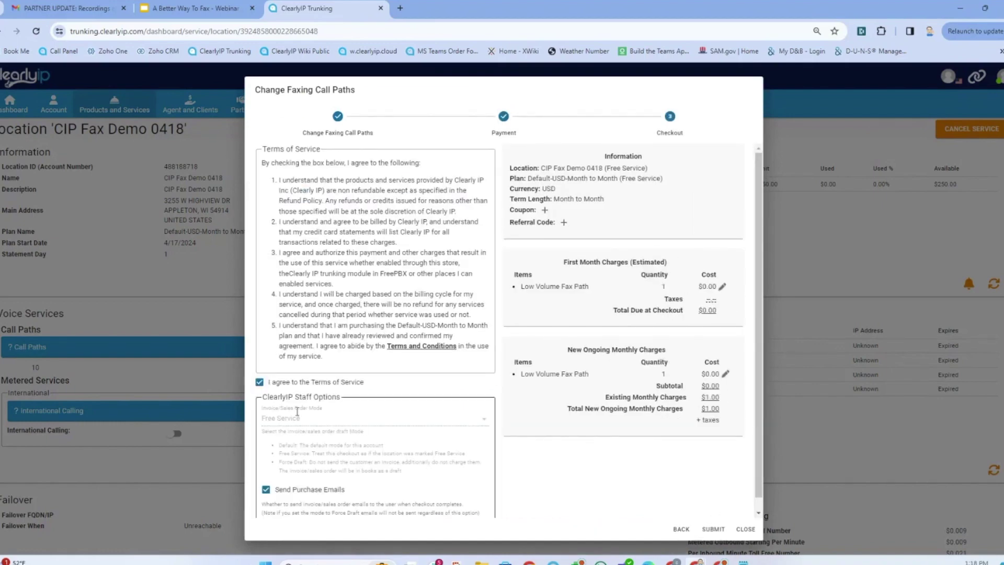
{"action": "left_click", "coordinate": [267, 490]}
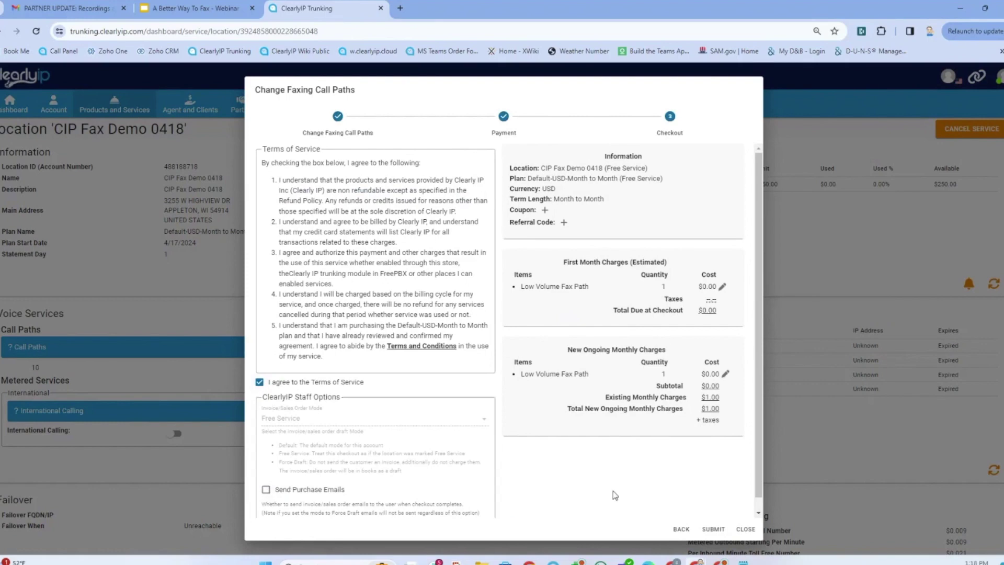
{"action": "left_click", "coordinate": [713, 529]}
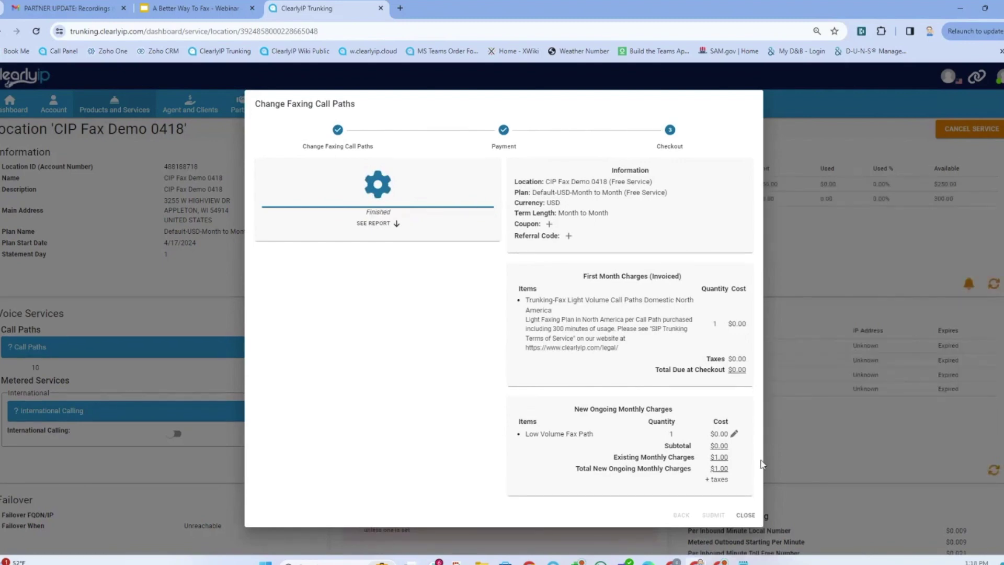
{"action": "left_click", "coordinate": [745, 516]}
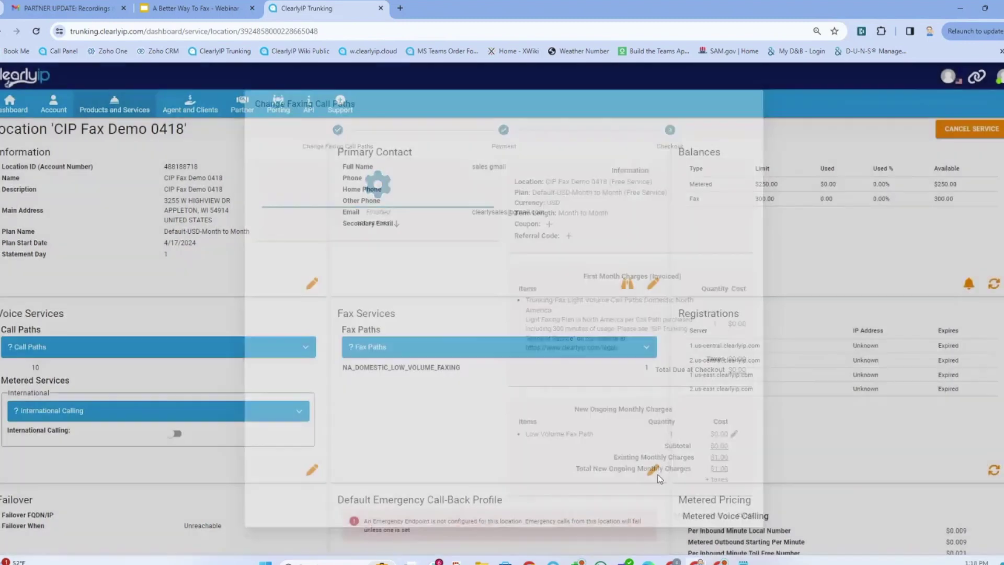
- Set the location's metered fax call paths from 0 to 2 and save
{"action": "scroll", "coordinate": [641, 370], "scroll_direction": "down", "scroll_amount": 2}
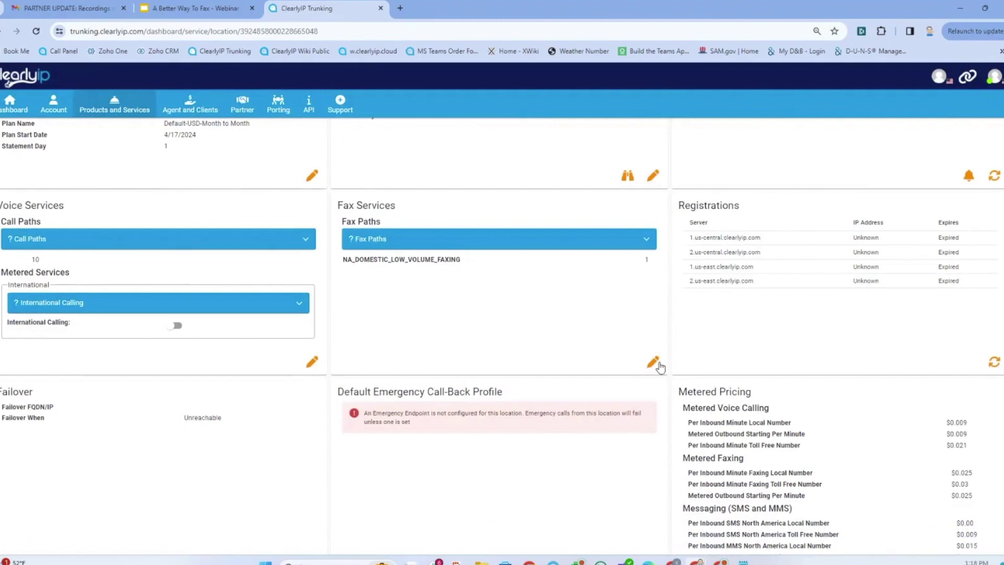
{"action": "left_click", "coordinate": [654, 361]}
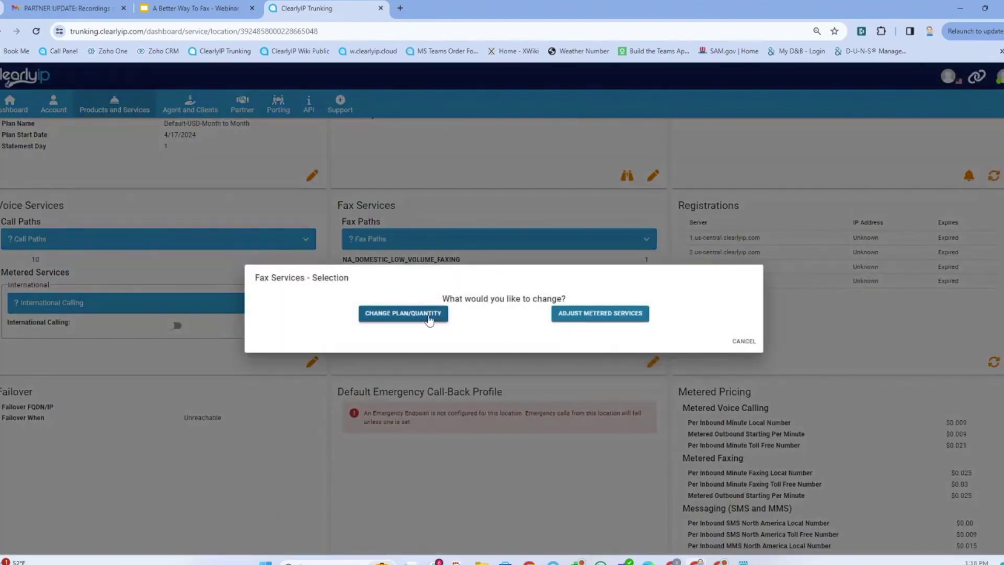
{"action": "left_click", "coordinate": [583, 313]}
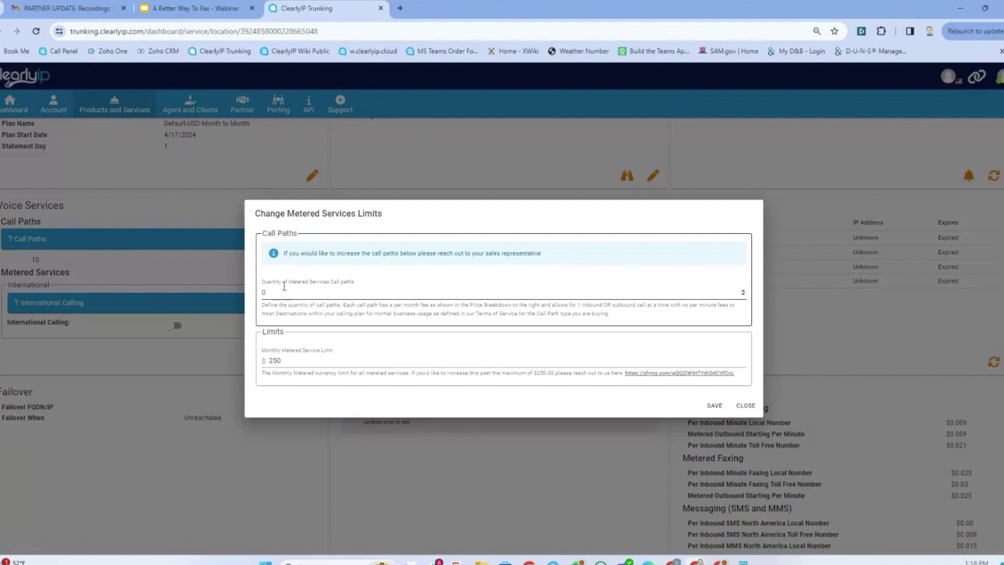
{"action": "double_click", "coordinate": [285, 294]}
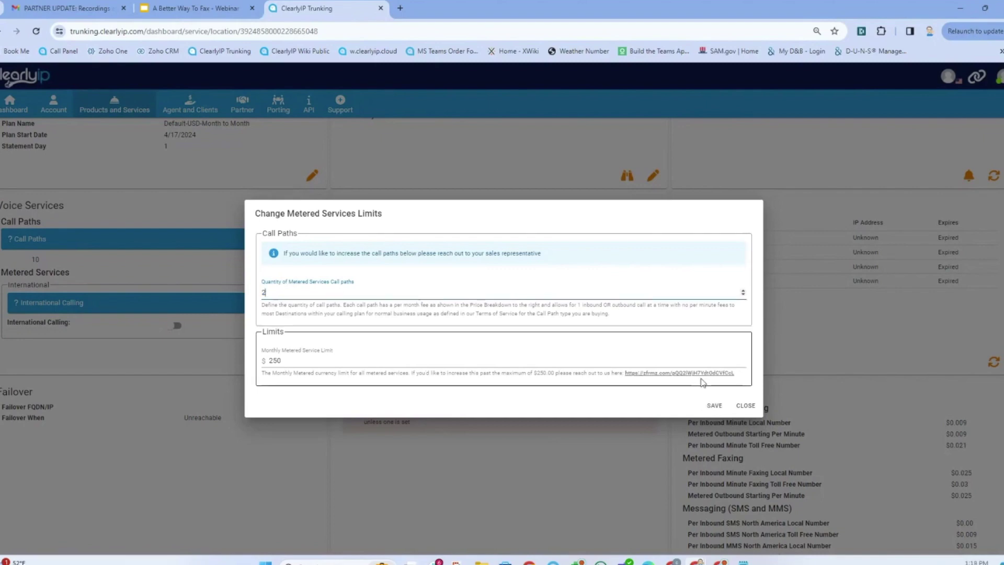
{"action": "left_click", "coordinate": [714, 406]}
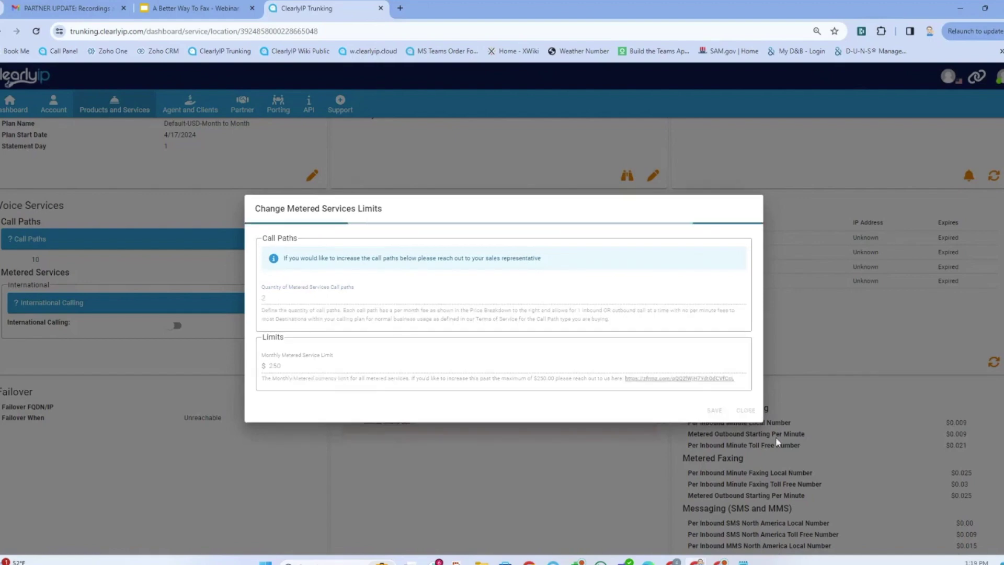
- Open the detail page of the location's fax number from the Numbers list
{"action": "scroll", "coordinate": [850, 465], "scroll_direction": "down", "scroll_amount": 4}
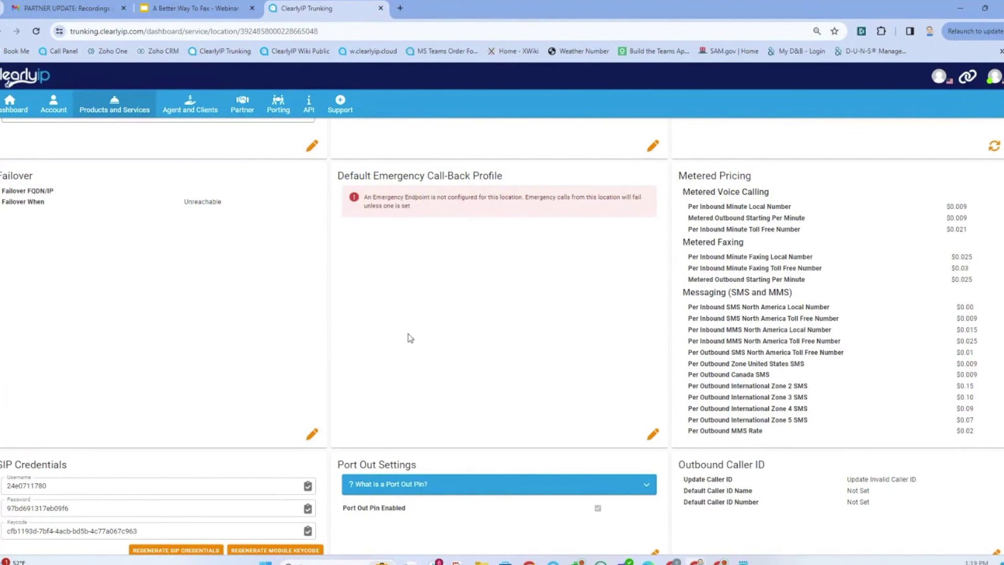
{"action": "scroll", "coordinate": [518, 402], "scroll_direction": "up", "scroll_amount": 5}
{"action": "scroll", "coordinate": [517, 403], "scroll_direction": "down", "scroll_amount": 10}
{"action": "scroll", "coordinate": [514, 410], "scroll_direction": "up", "scroll_amount": 7}
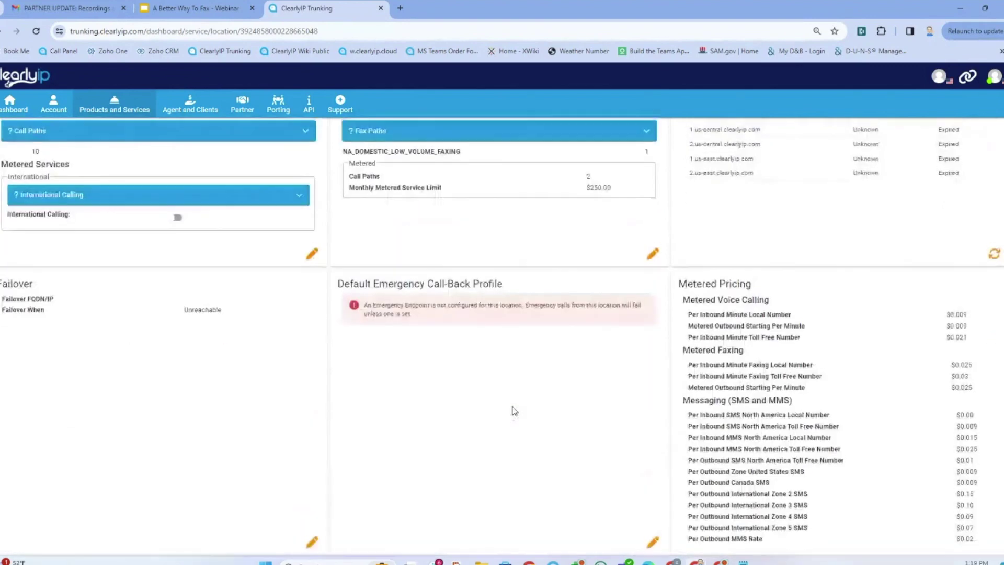
{"action": "scroll", "coordinate": [515, 411], "scroll_direction": "up", "scroll_amount": 4}
{"action": "scroll", "coordinate": [501, 418], "scroll_direction": "down", "scroll_amount": 11}
{"action": "scroll", "coordinate": [486, 433], "scroll_direction": "down", "scroll_amount": 8}
{"action": "left_click", "coordinate": [909, 352]}
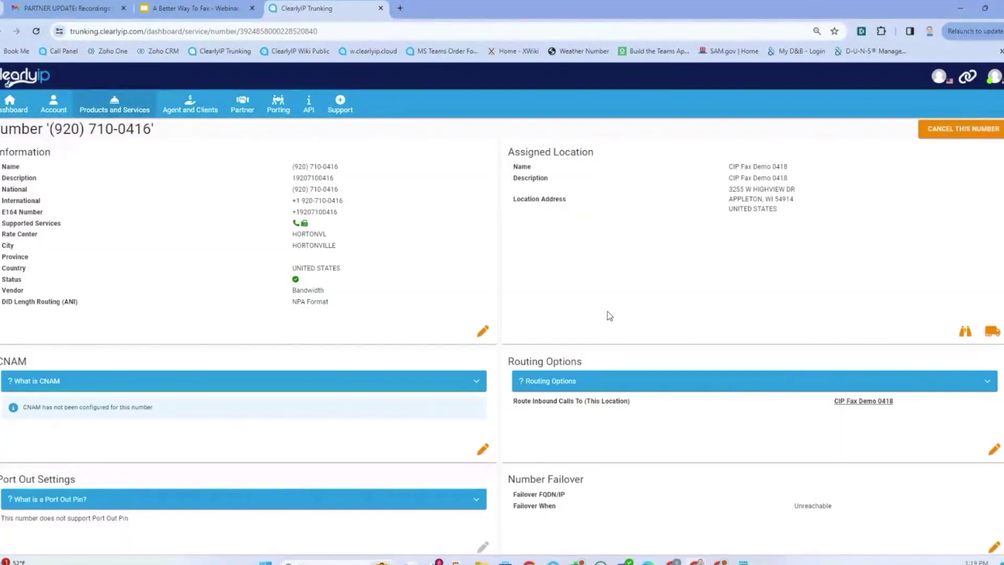
- Route the number to Fax Services with Inbound Order Team inbound and Sales Outbound Fax outbound
{"action": "left_click", "coordinate": [995, 451]}
{"action": "left_click", "coordinate": [319, 329]}
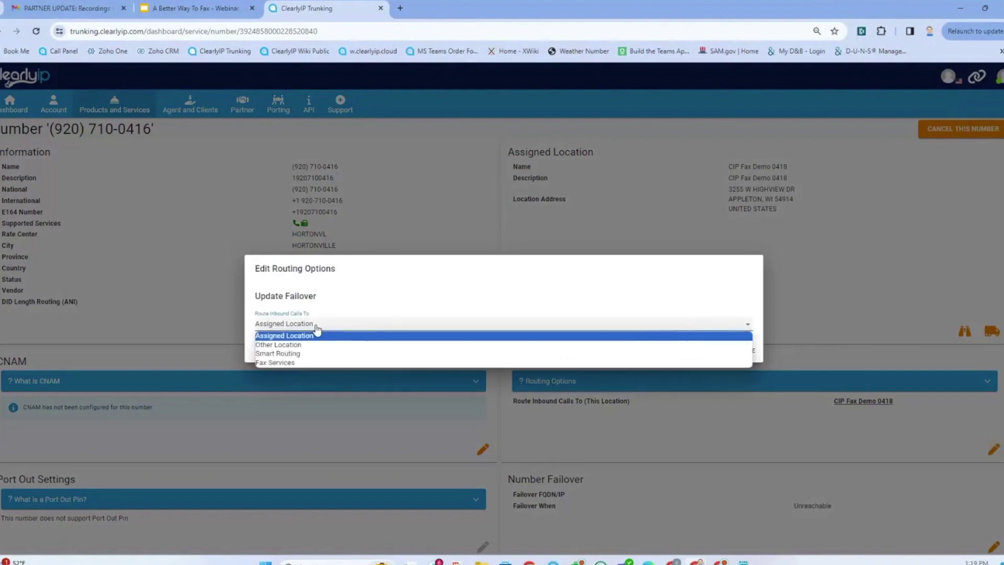
{"action": "left_click", "coordinate": [303, 361]}
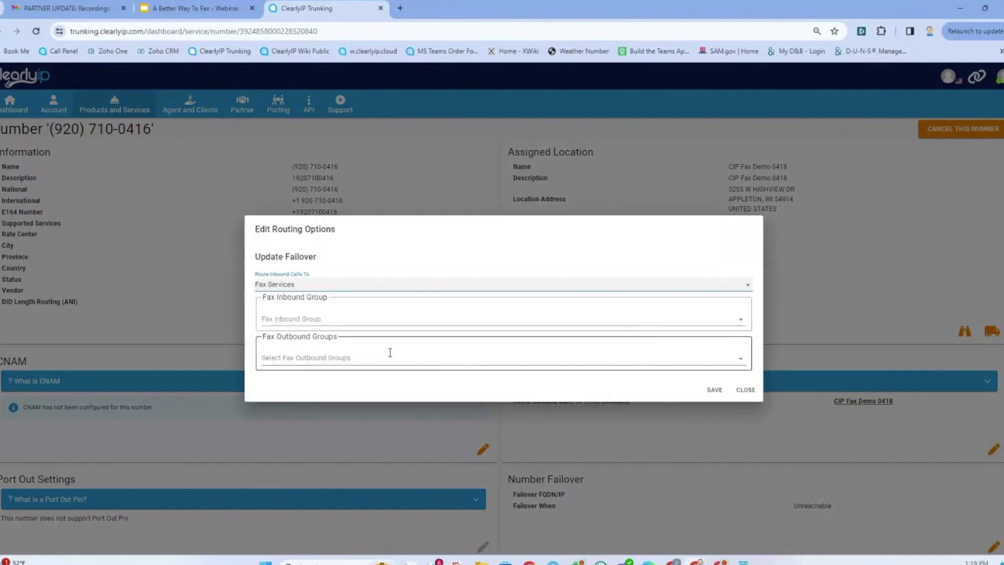
{"action": "left_click", "coordinate": [391, 323]}
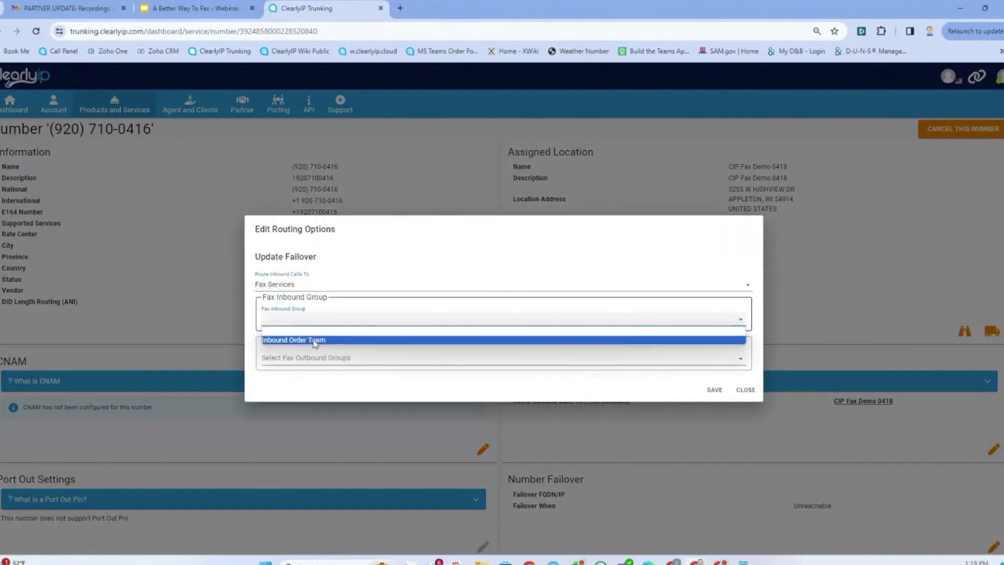
{"action": "left_click", "coordinate": [315, 341]}
{"action": "left_click", "coordinate": [314, 356]}
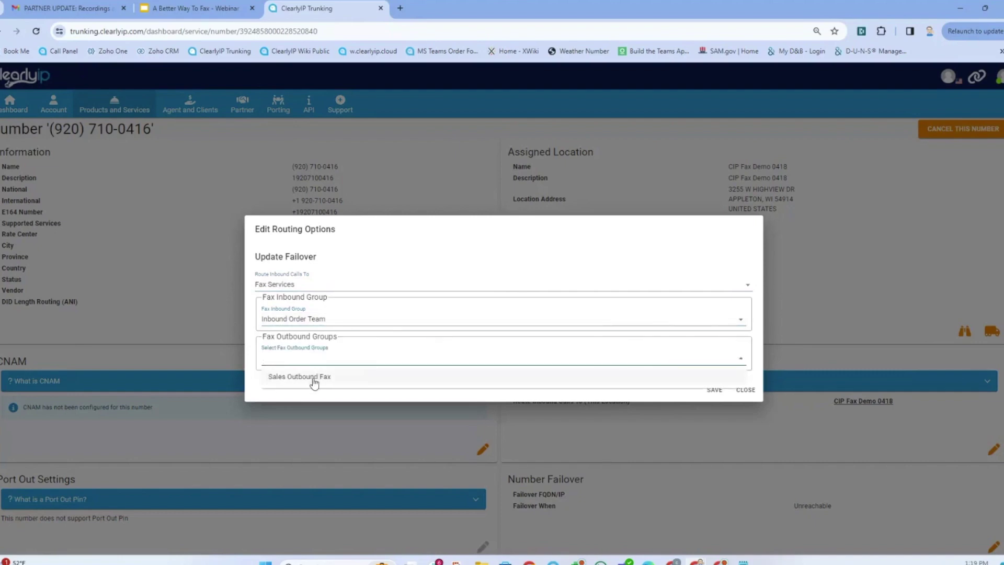
{"action": "left_click", "coordinate": [313, 378]}
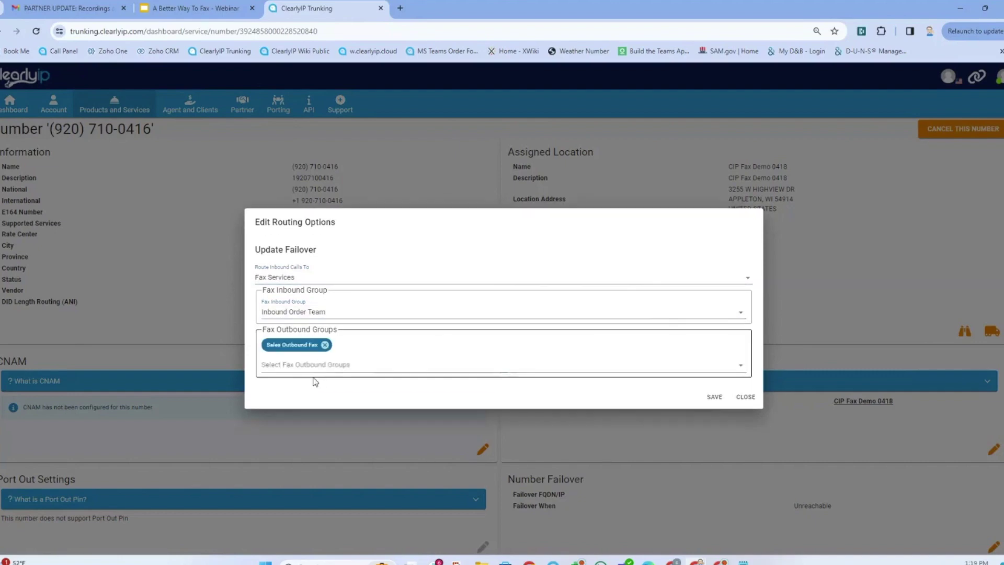
{"action": "left_click", "coordinate": [715, 399]}
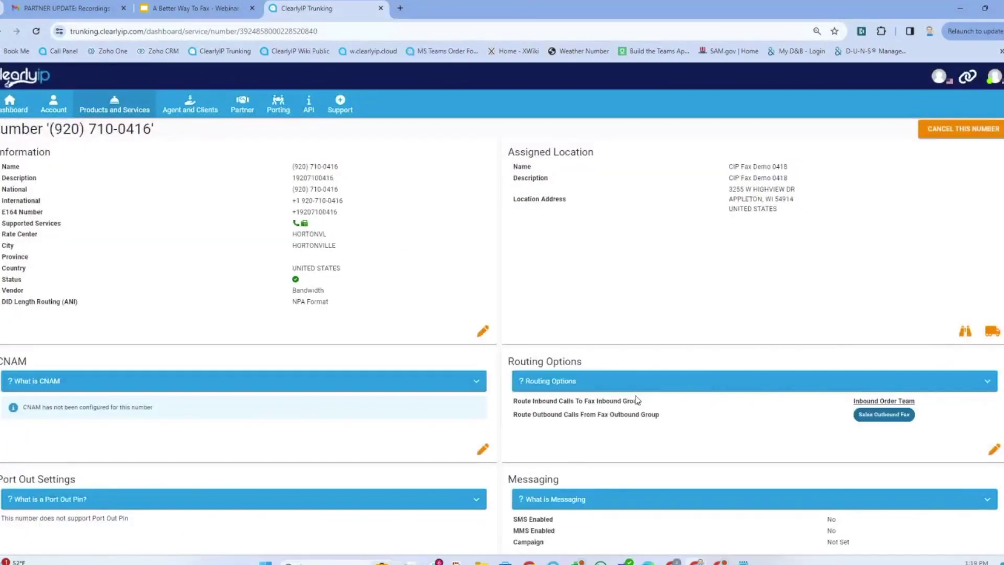
- Copy the E164 number digits after +1 and bring up the Gmail inbox
{"action": "scroll", "coordinate": [279, 361], "scroll_direction": "down", "scroll_amount": 2}
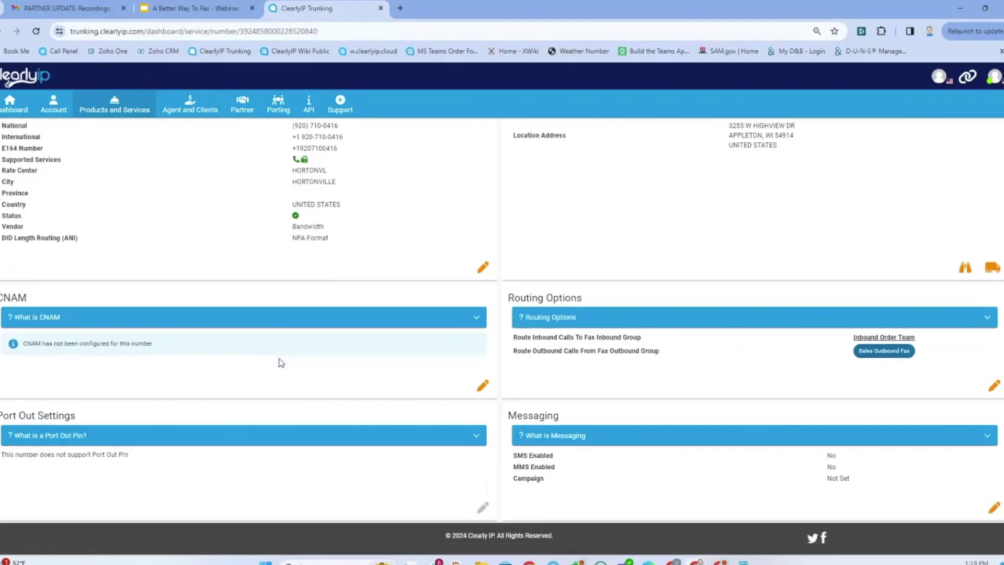
{"action": "scroll", "coordinate": [285, 363], "scroll_direction": "up", "scroll_amount": 2}
{"action": "left_click_drag", "start_coordinate": [338, 212], "coordinate": [300, 211]}
{"action": "key", "text": "ctrl+c"}
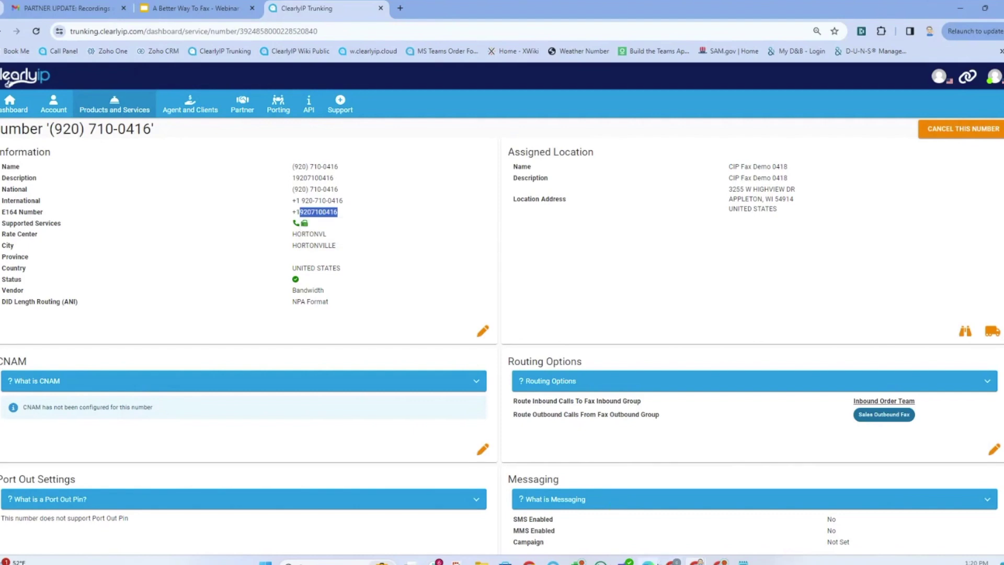
{"action": "left_click", "coordinate": [672, 505]}
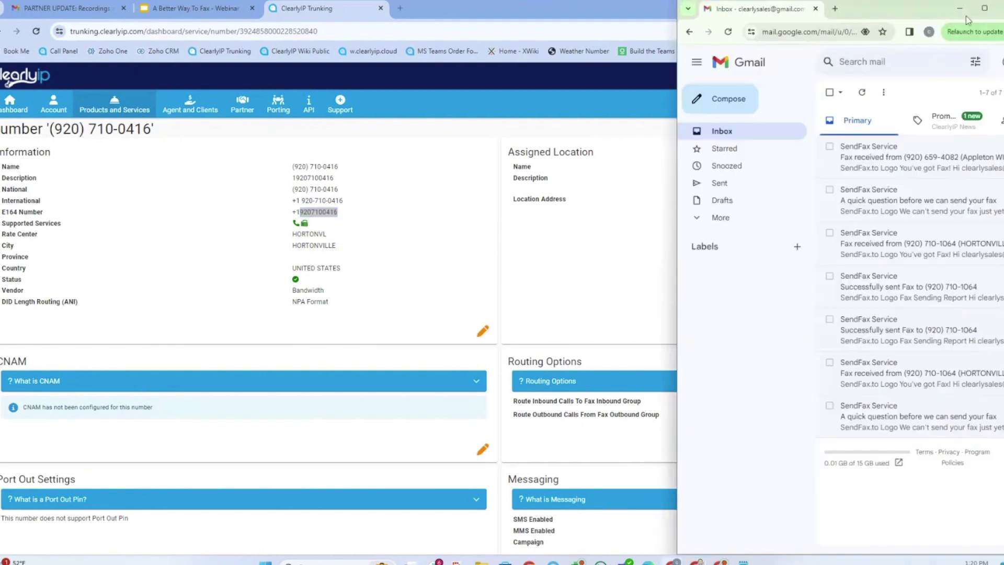
{"action": "left_click", "coordinate": [985, 9]}
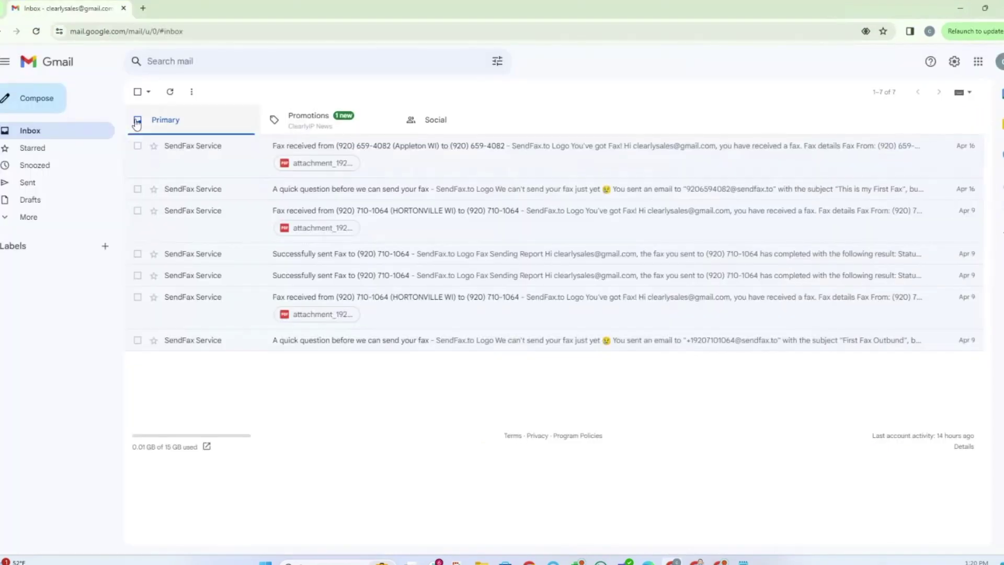
{"action": "left_click", "coordinate": [39, 104]}
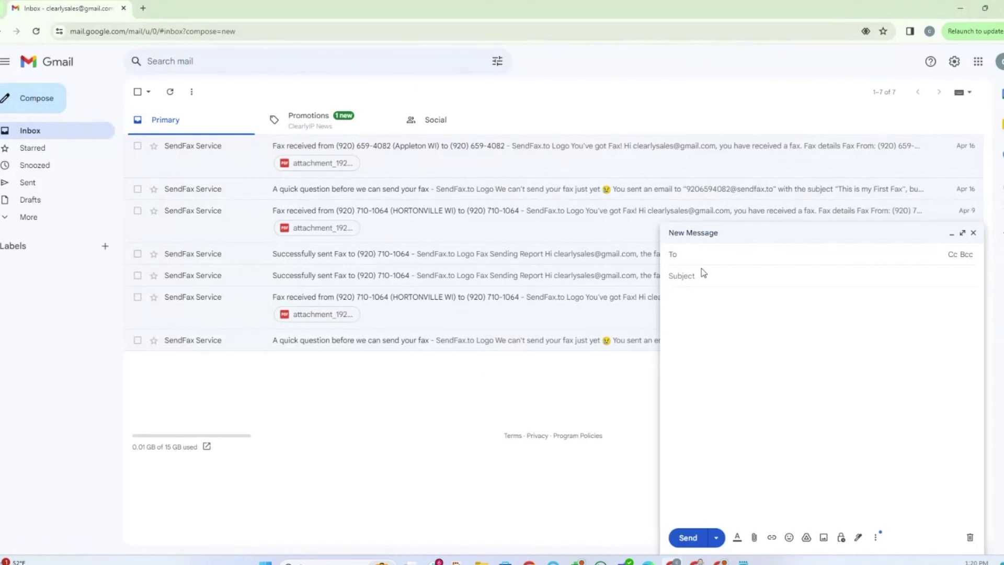
{"action": "key", "text": "ctrl+v"}
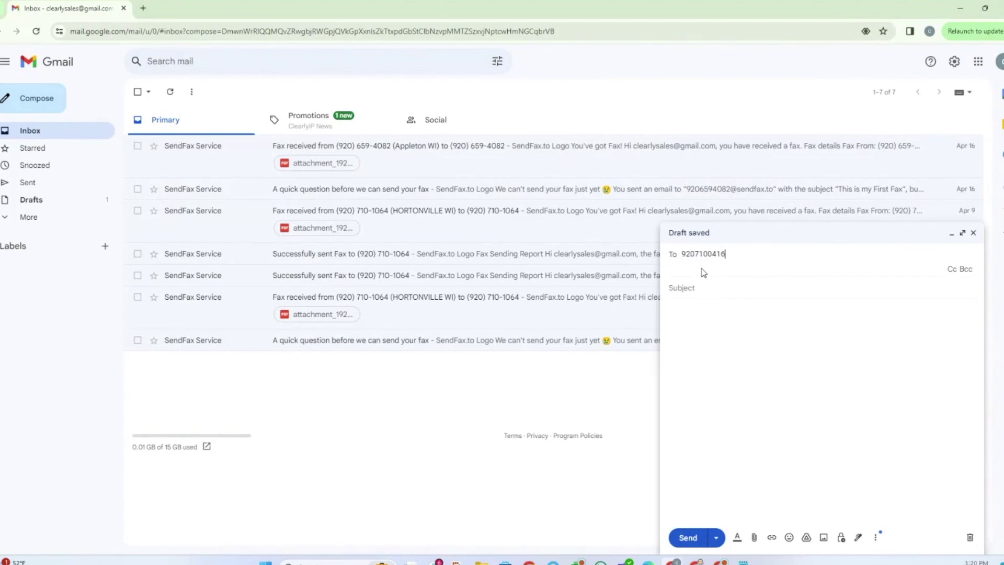
{"action": "type", "text": "@sendfax.to"}
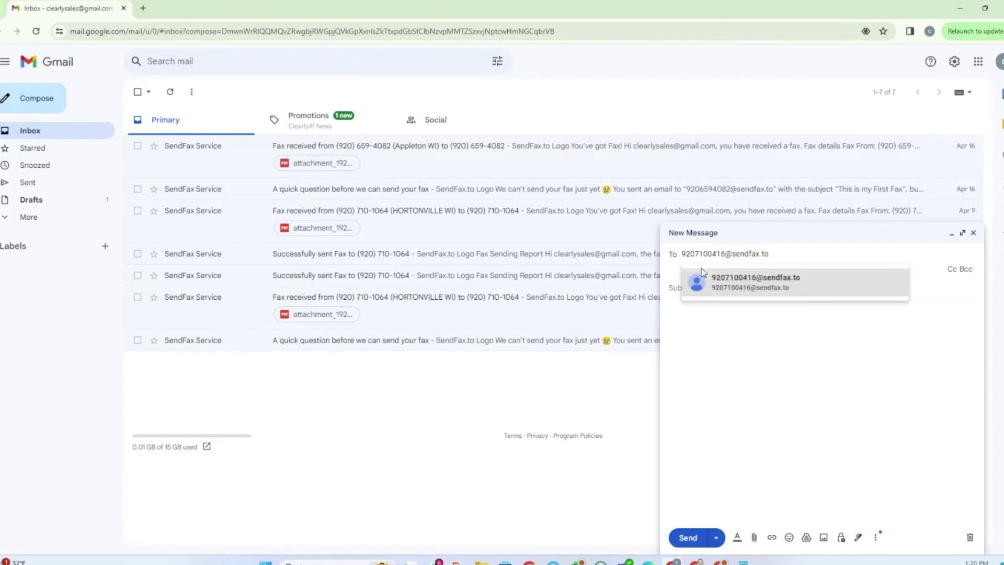
{"action": "left_click", "coordinate": [718, 378]}
{"action": "left_click", "coordinate": [686, 275]}
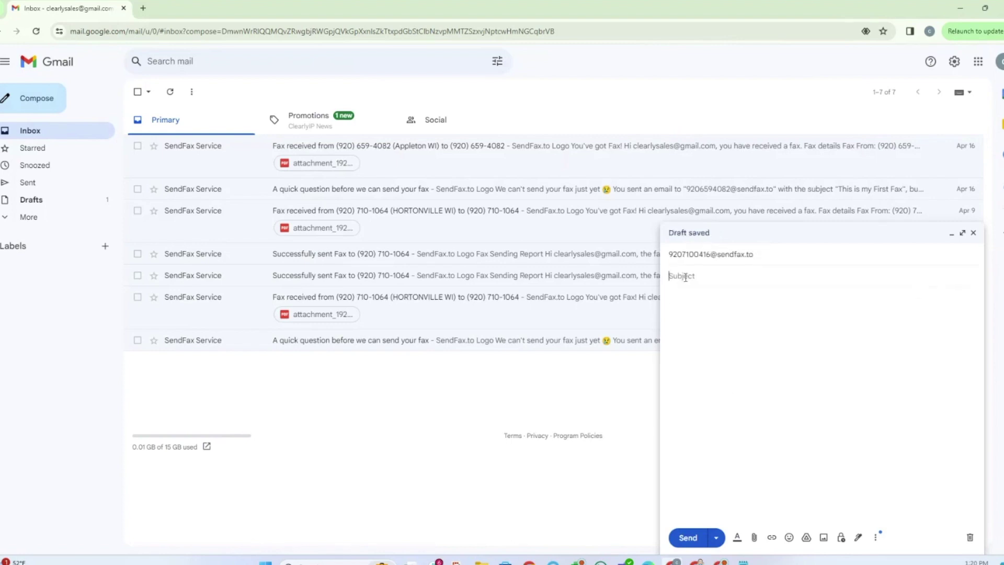
{"action": "type", "text": "My First Fax"}
{"action": "key", "text": "BackSpace"}
{"action": "type", "text": "This is my first cover."}
- Attach cippy_fishing.pdf and send the fax email
{"action": "left_click", "coordinate": [755, 538]}
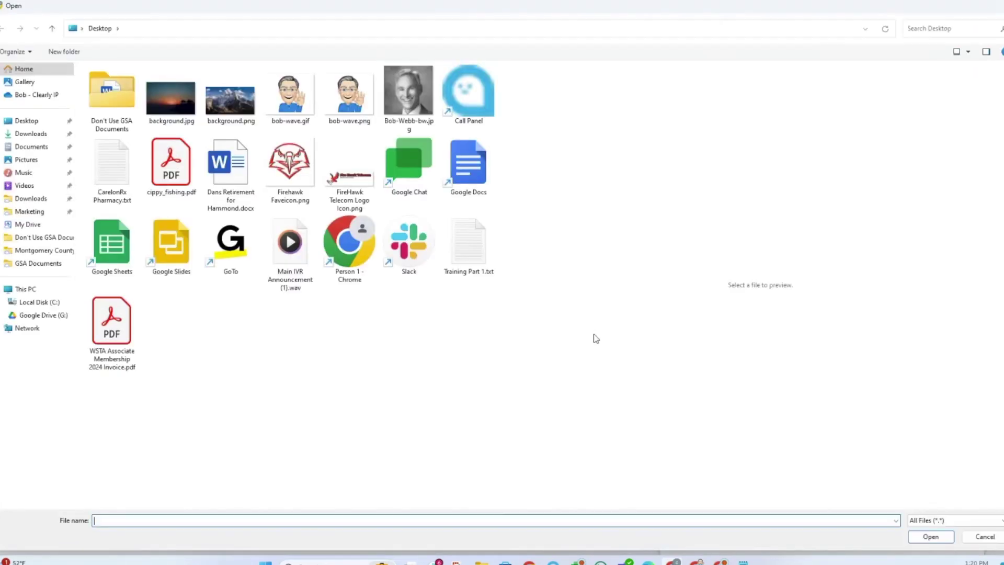
{"action": "left_click", "coordinate": [170, 167]}
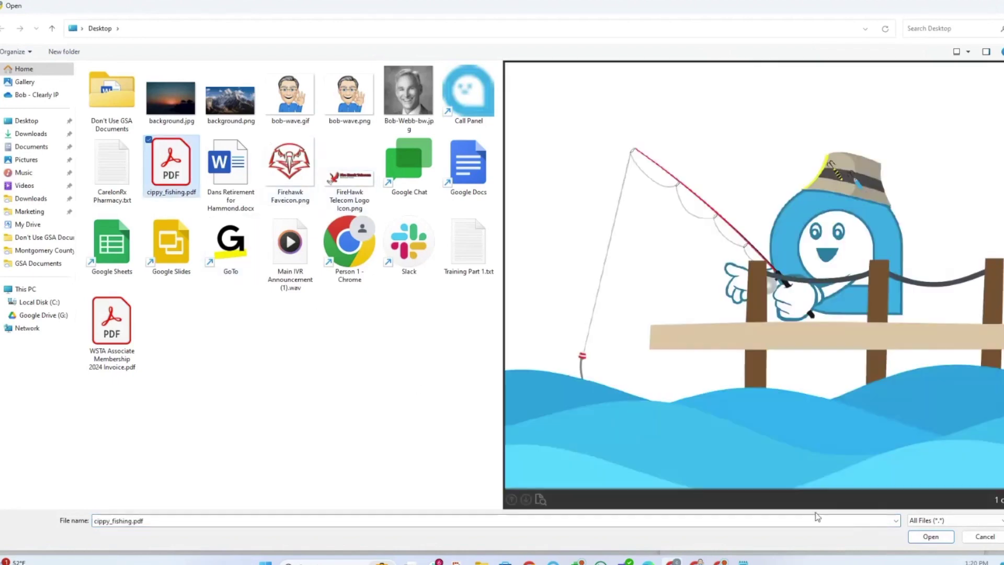
{"action": "left_click", "coordinate": [929, 537]}
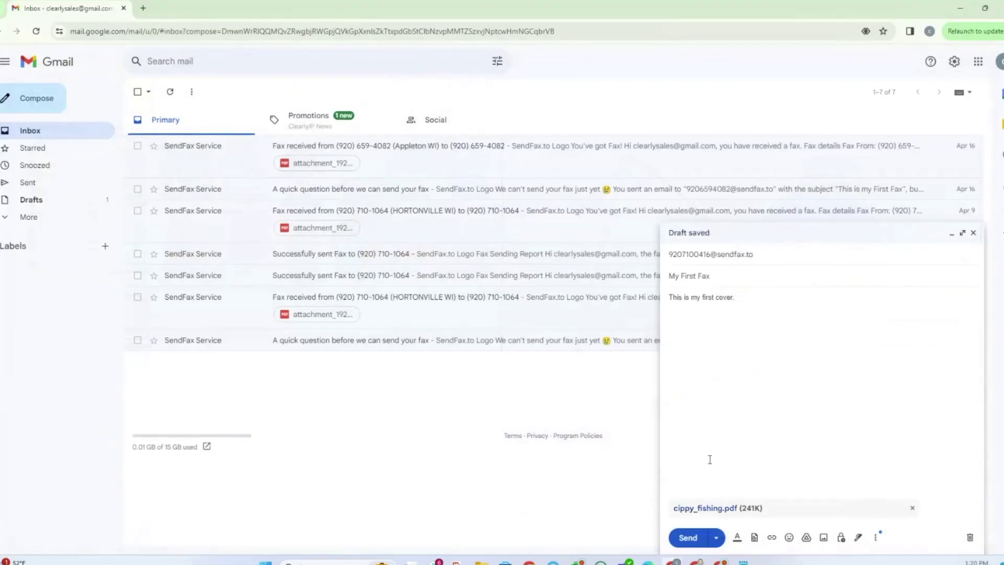
{"action": "left_click", "coordinate": [692, 544]}
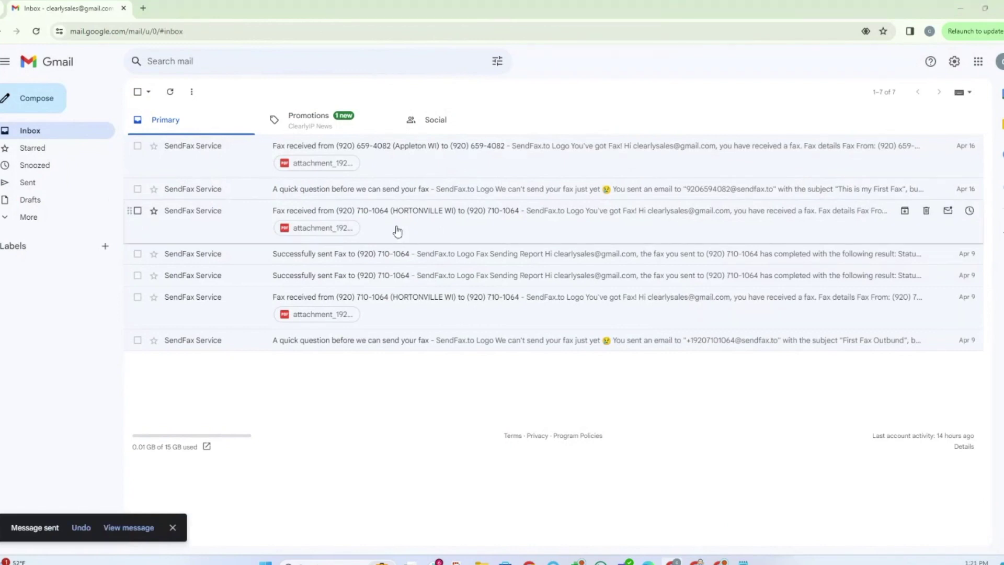
- Return to ClearlyIP Trunking and view the Faxing numbers page
{"action": "key", "text": "alt+Tab"}
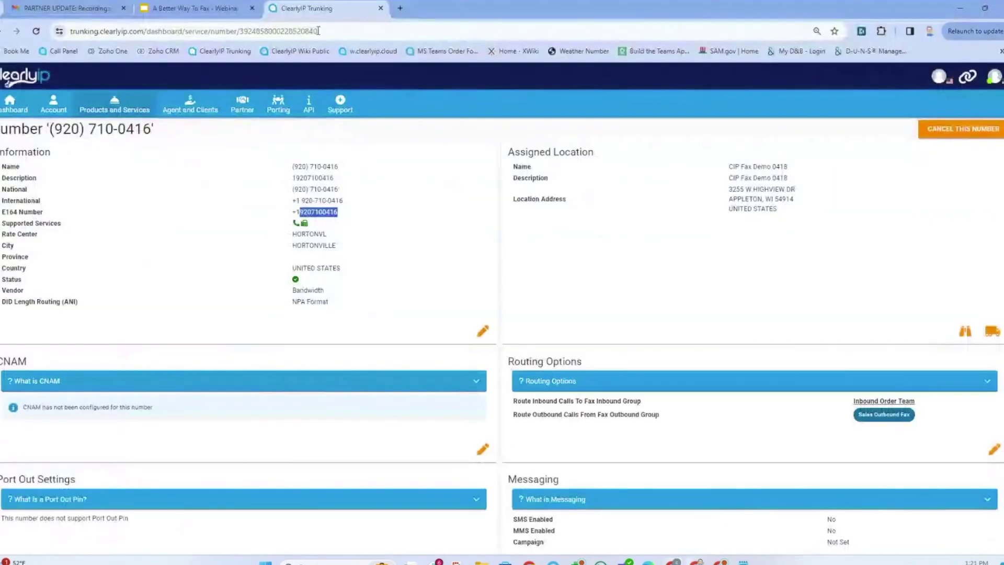
{"action": "left_click", "coordinate": [109, 110]}
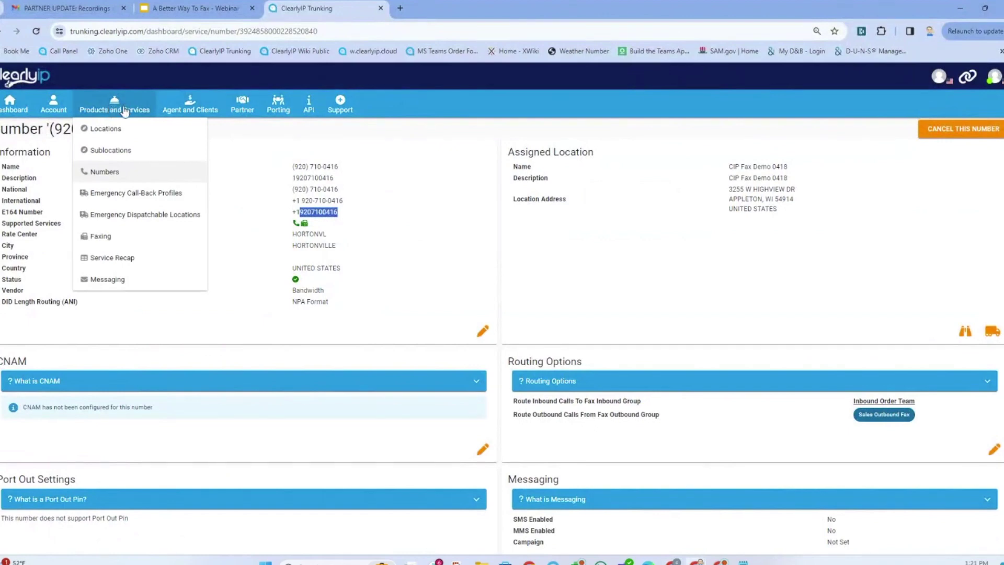
{"action": "mouse_move", "coordinate": [130, 116]}
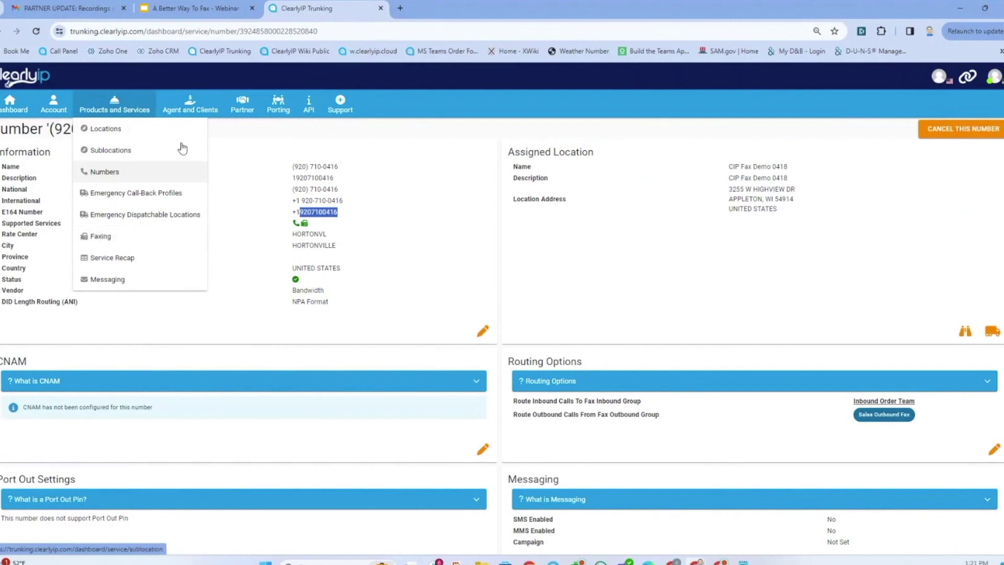
{"action": "left_click", "coordinate": [101, 237]}
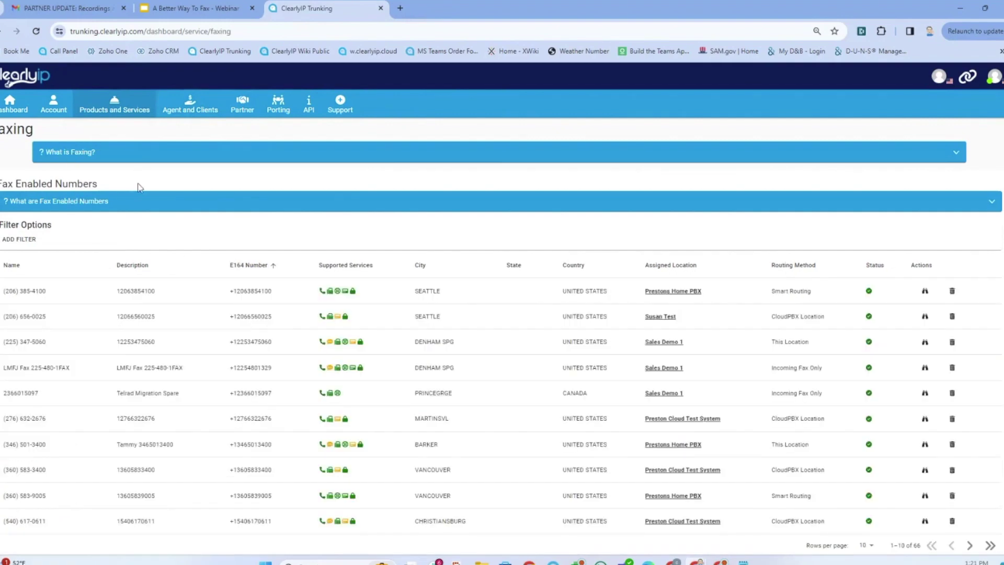
- View the FAX CDRS records under Account, then switch to the webinar slides
{"action": "left_click", "coordinate": [112, 109]}
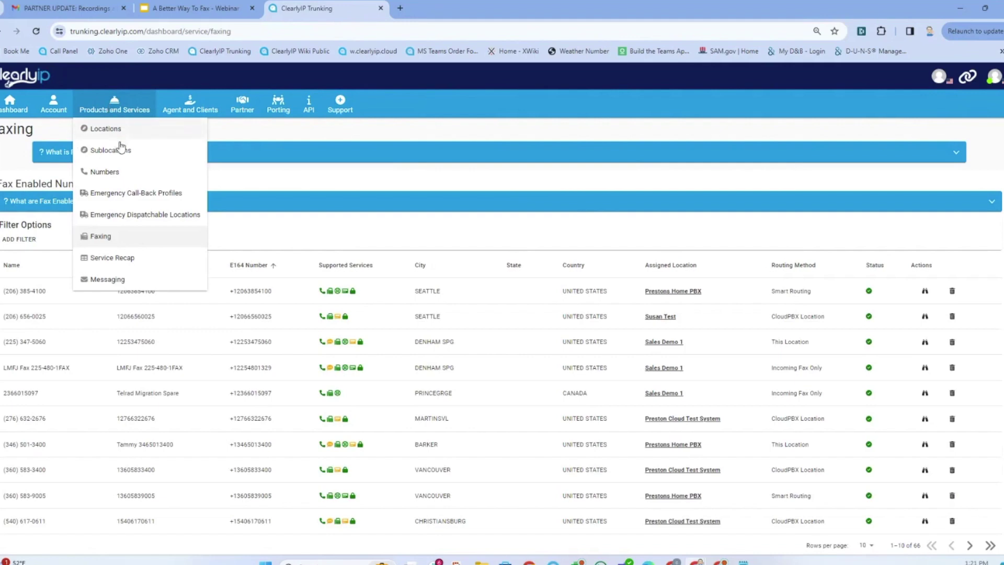
{"action": "left_click", "coordinate": [52, 107]}
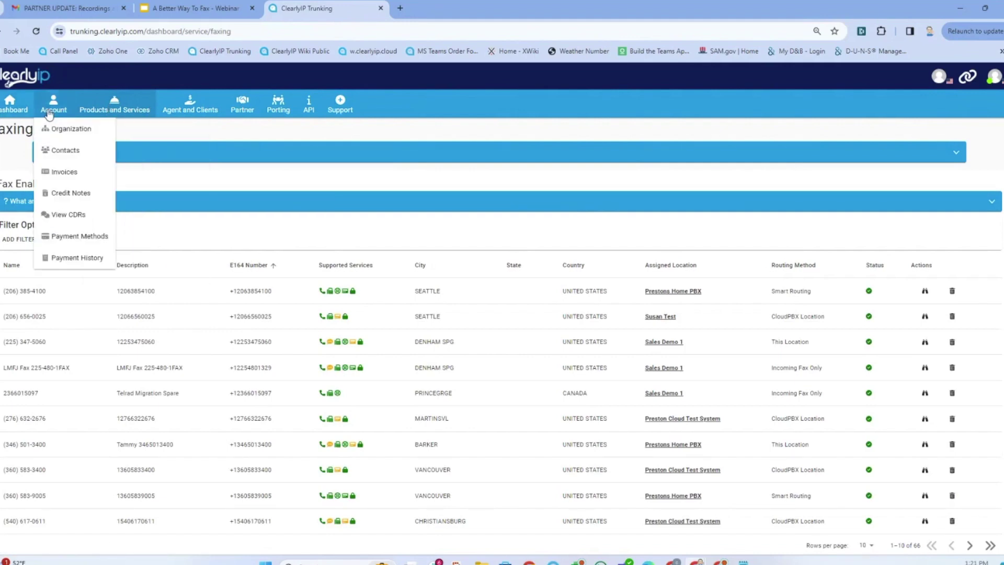
{"action": "left_click", "coordinate": [62, 215]}
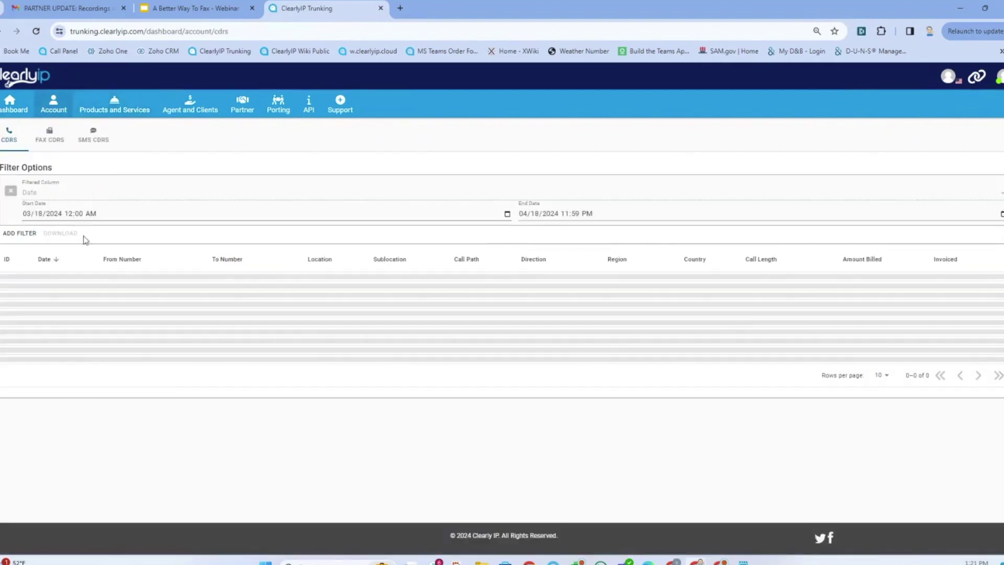
{"action": "left_click", "coordinate": [62, 148]}
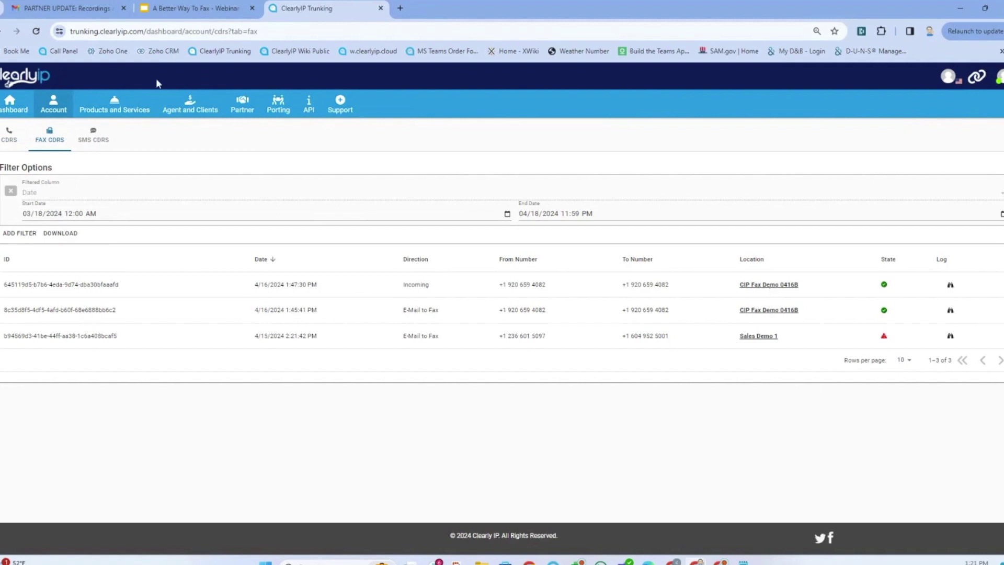
{"action": "left_click", "coordinate": [188, 10]}
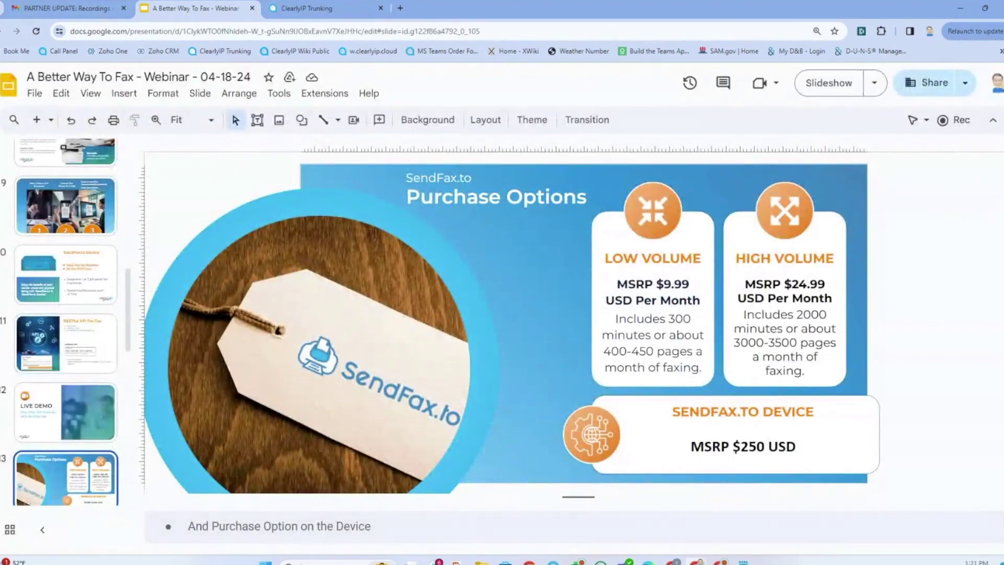
- Open the 'A quick question before we can send your fax' email and follow its link
{"action": "left_click", "coordinate": [497, 515]}
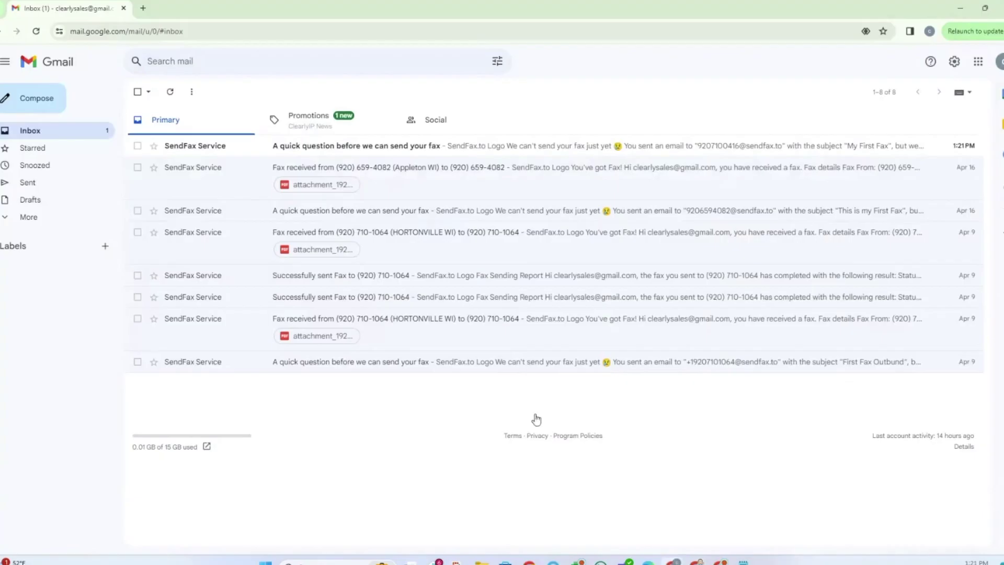
{"action": "left_click", "coordinate": [378, 148]}
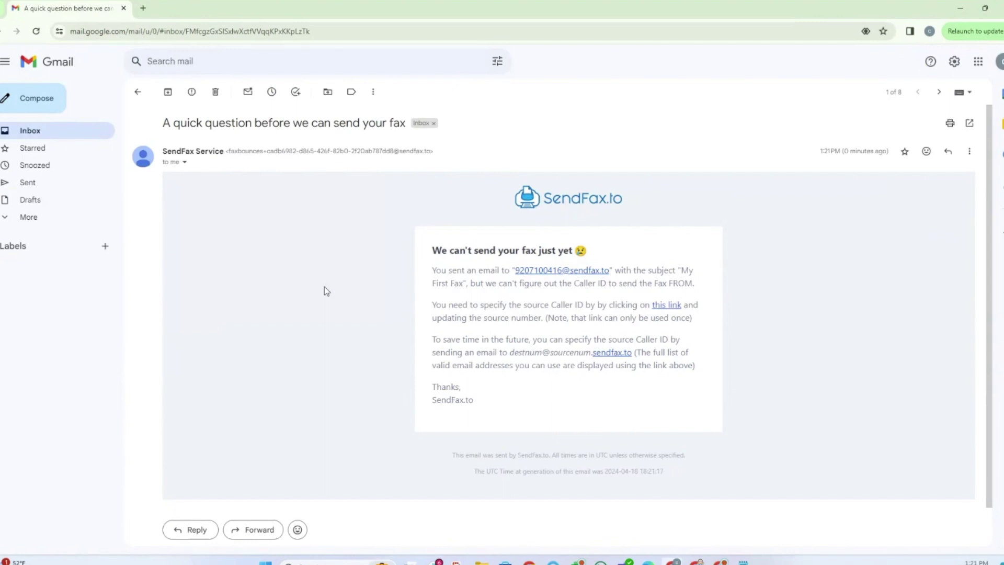
{"action": "left_click", "coordinate": [667, 310]}
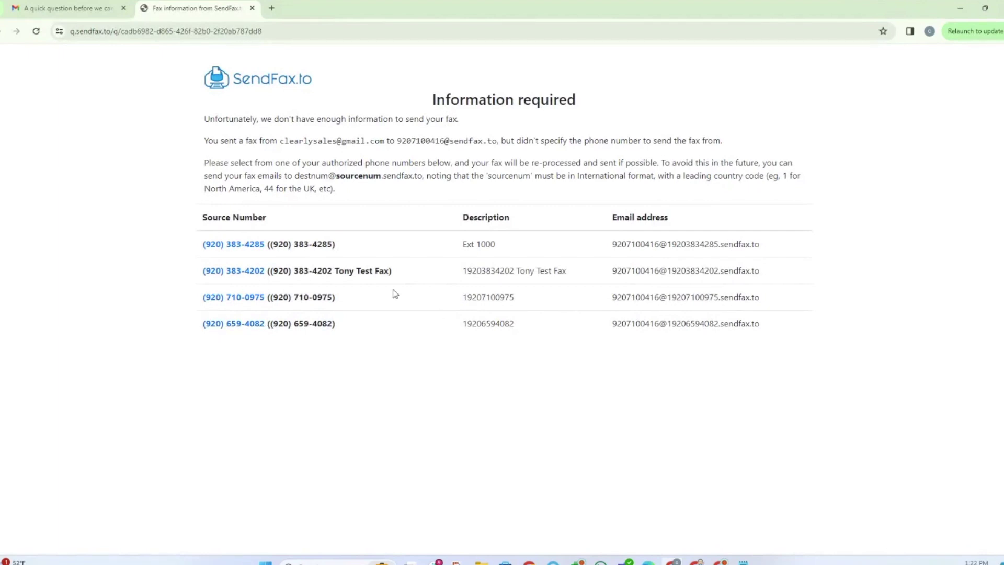
- Resubmit the fax using the authorized number as source Caller ID, then return to Gmail
{"action": "left_click", "coordinate": [250, 303]}
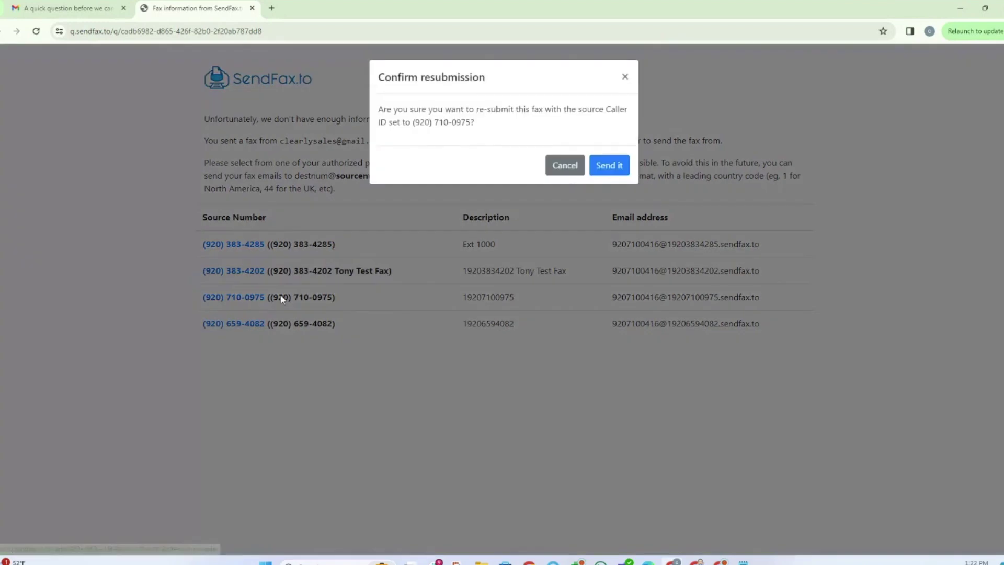
{"action": "left_click", "coordinate": [616, 173]}
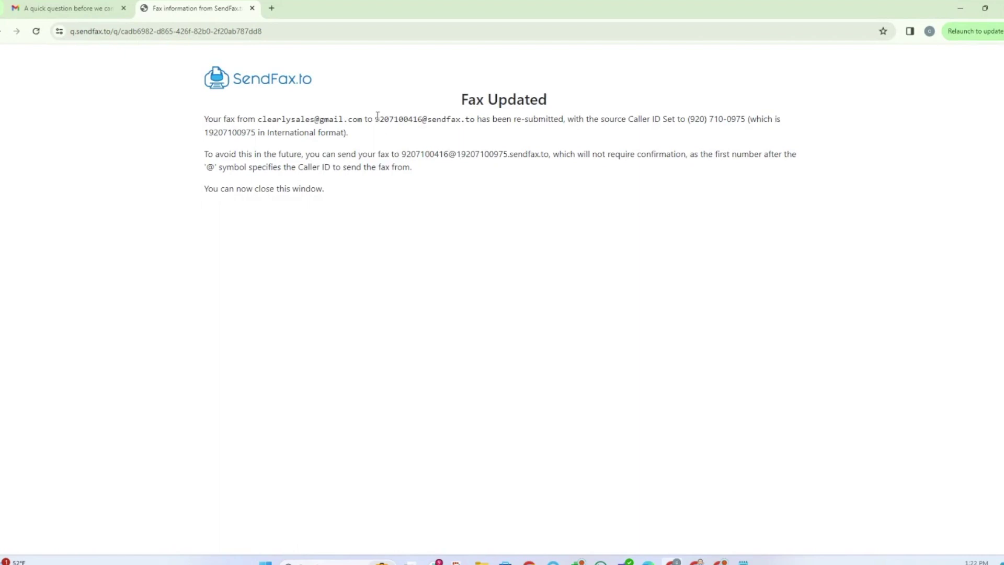
{"action": "left_click_drag", "start_coordinate": [377, 117], "coordinate": [423, 120]}
{"action": "key", "text": "ctrl+c"}
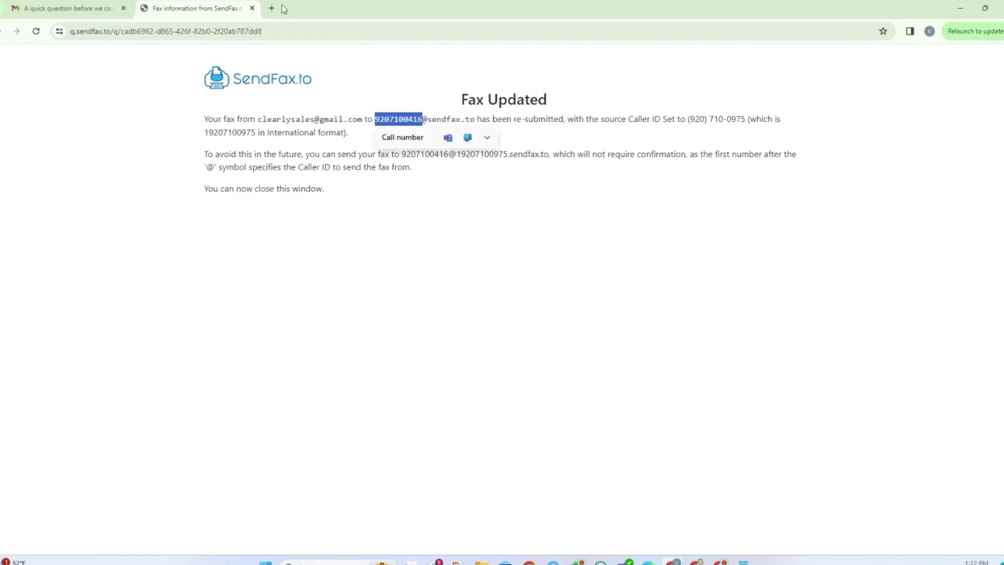
{"action": "left_click", "coordinate": [100, 8]}
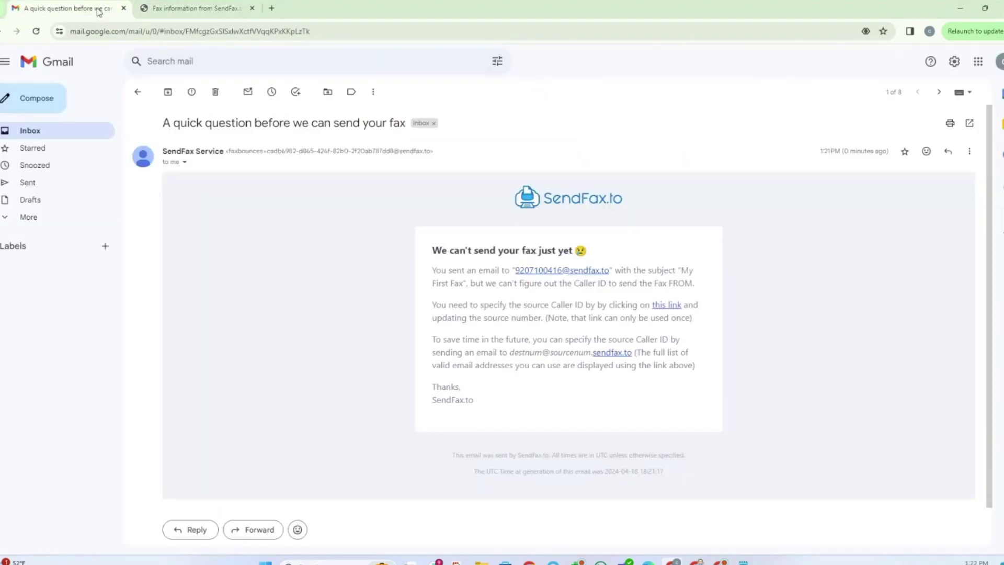
- Compose a new email addressed to the fax number @ caller ID number .sendfax.to
{"action": "left_click", "coordinate": [59, 132]}
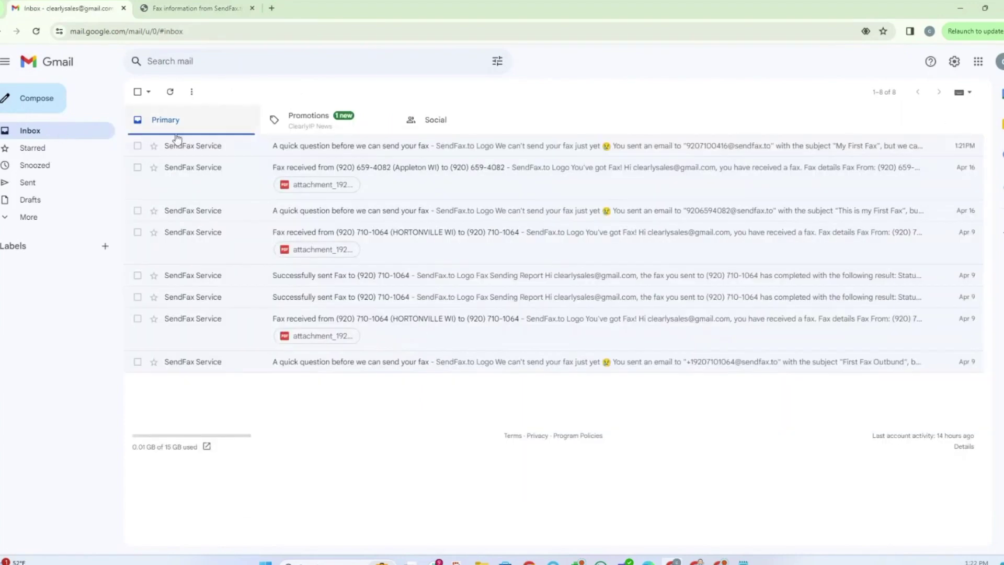
{"action": "left_click", "coordinate": [215, 63]}
{"action": "left_click", "coordinate": [275, 406]}
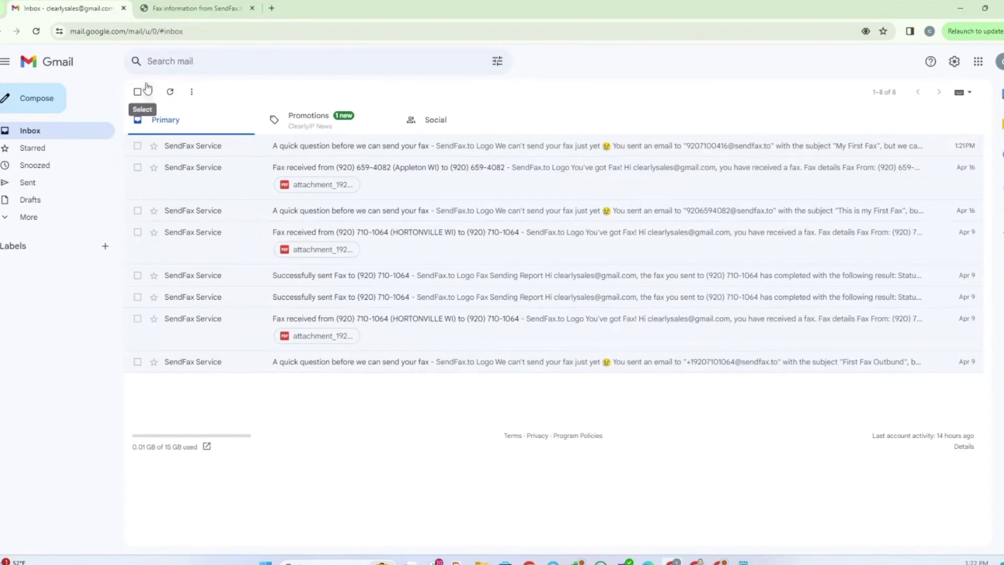
{"action": "left_click", "coordinate": [45, 110]}
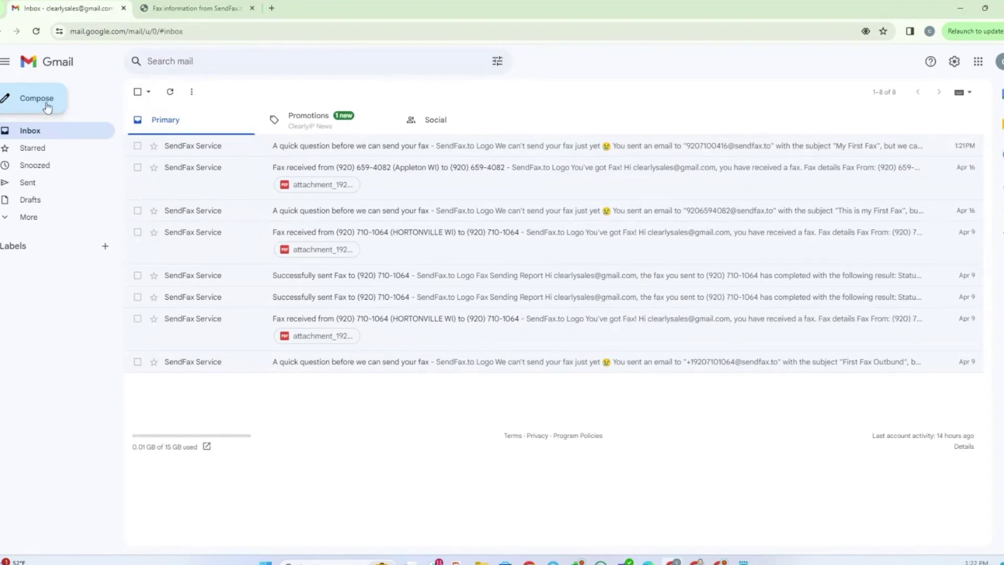
{"action": "key", "text": "ctrl+v"}
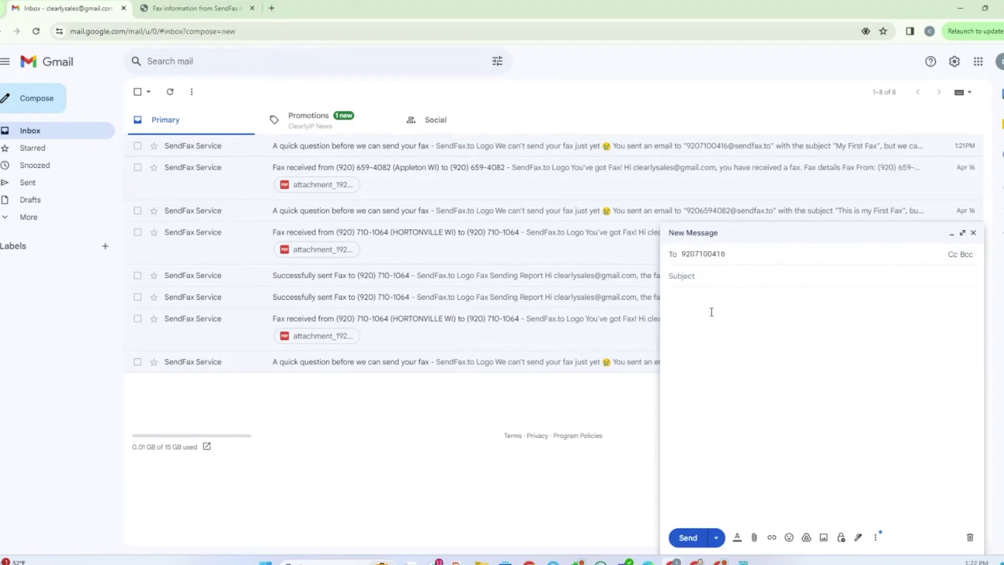
{"action": "key", "text": "BackSpace"}
{"action": "key", "text": "BackSpace"}
{"action": "key", "text": "BackSpace"}
{"action": "key", "text": "BackSpace"}
{"action": "key", "text": "BackSpace"}
{"action": "key", "text": "BackSpace"}
{"action": "key", "text": "BackSpace"}
{"action": "key", "text": "BackSpace"}
{"action": "key", "text": "BackSpace"}
{"action": "key", "text": "BackSpace"}
{"action": "key", "text": "ctrl+v"}
{"action": "type", "text": "@"}
{"action": "key", "text": "ctrl+v"}
{"action": "type", "text": ".sen"}
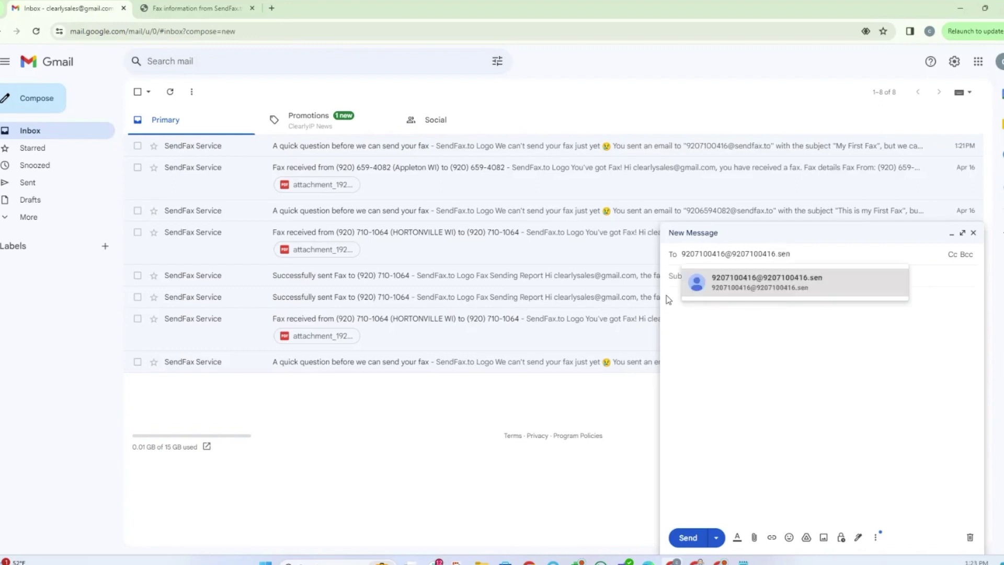
{"action": "type", "text": "d"}
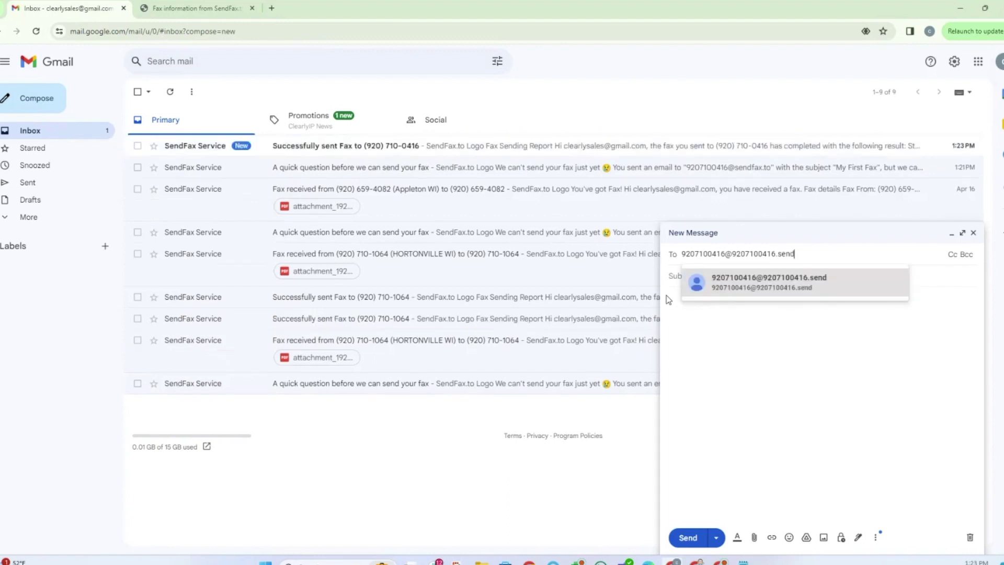
{"action": "type", "text": "fax.to"}
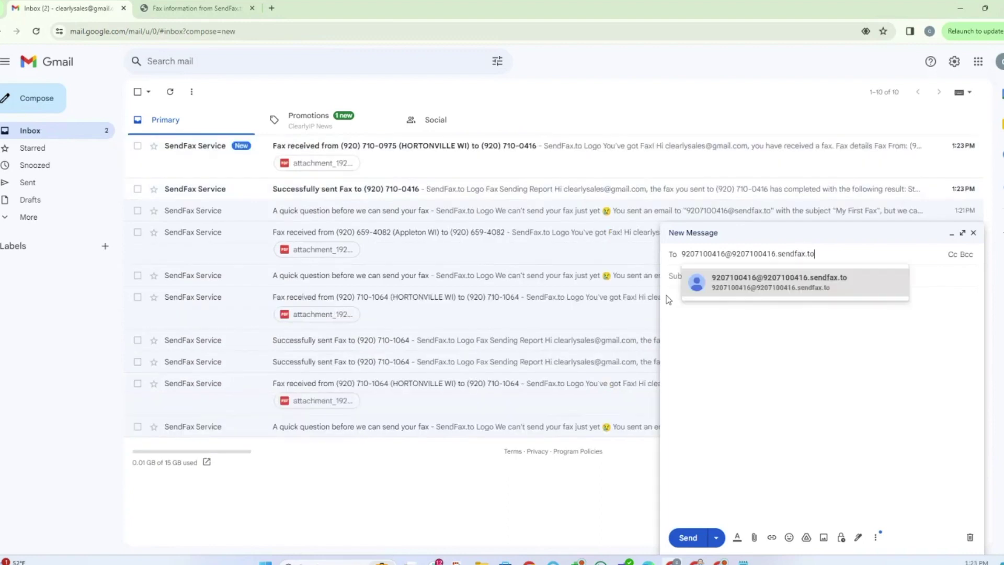
{"action": "left_click", "coordinate": [690, 386]}
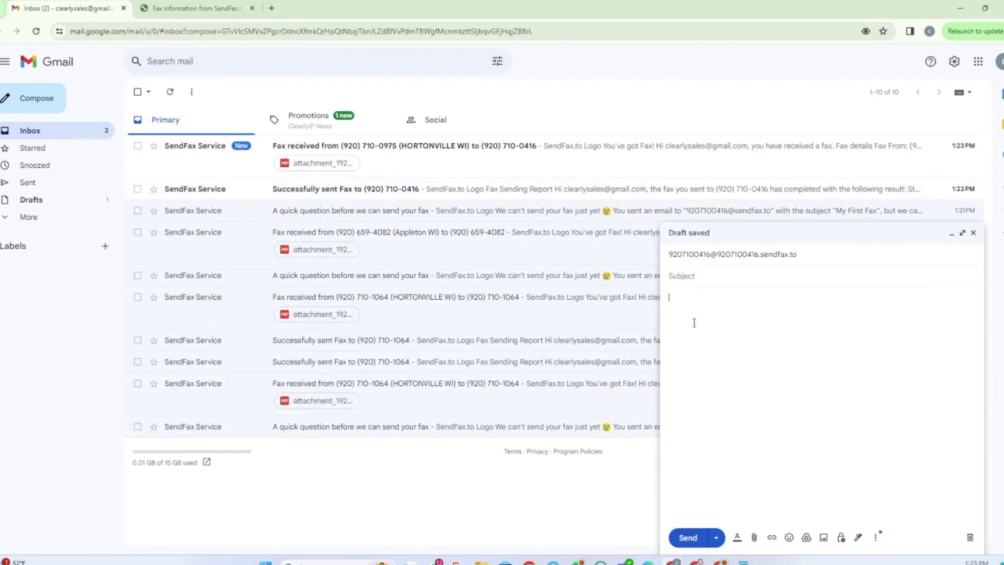
- Add subject '2nd Fax' and body 'Just a cover sheet', then send it
{"action": "type", "text": "2nd Fax"}
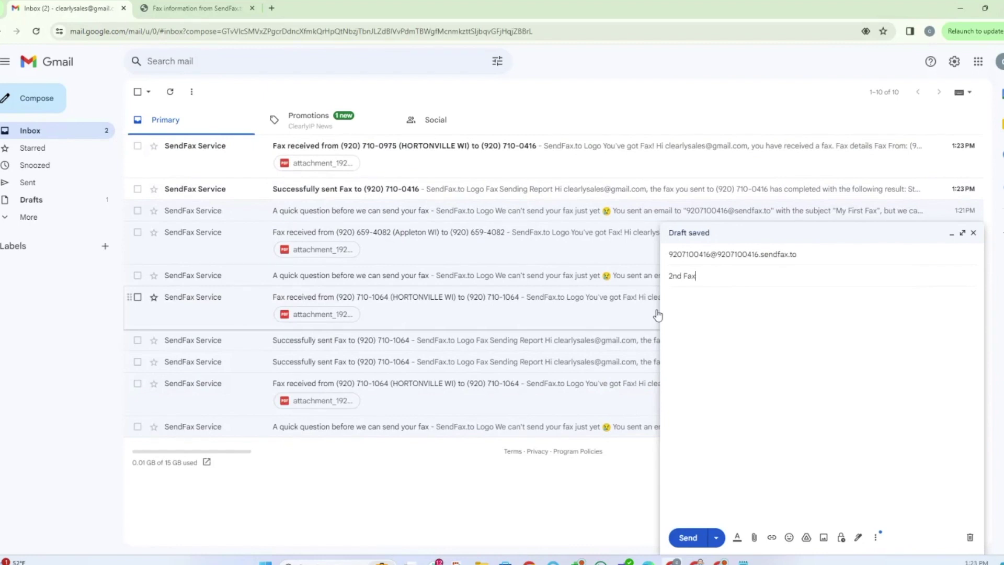
{"action": "left_click", "coordinate": [704, 314]}
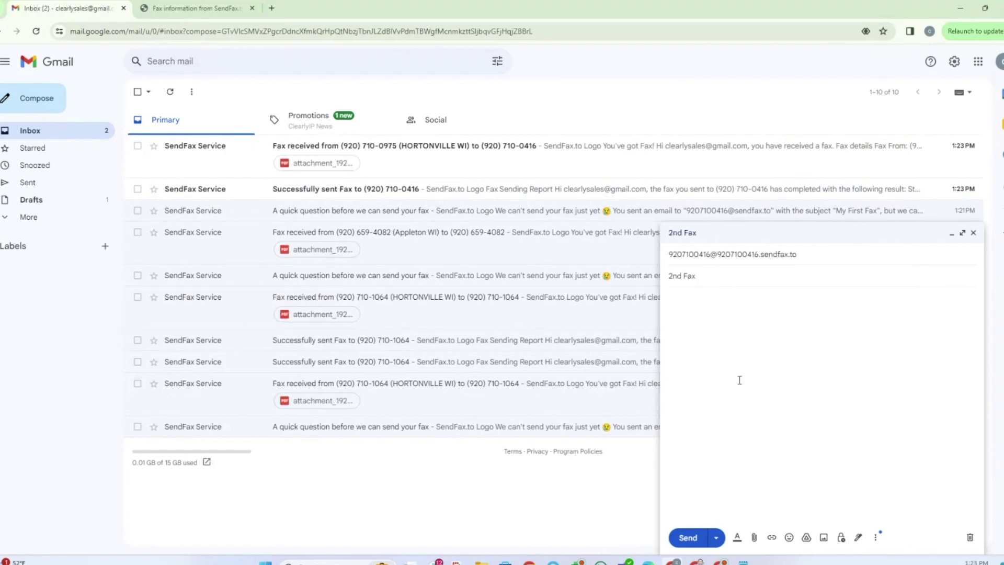
{"action": "type", "text": "Jus"}
{"action": "key", "text": "BackSpace"}
{"action": "key", "text": "BackSpace"}
{"action": "key", "text": "BackSpace"}
{"action": "type", "text": "Just a  cover sheet"}
{"action": "left_click", "coordinate": [689, 538]}
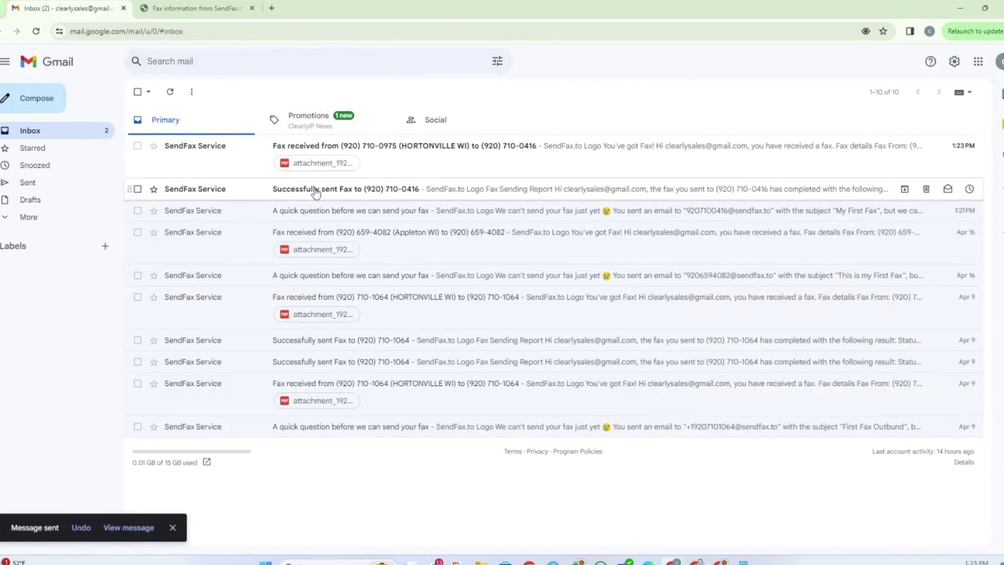
- Open the 'Fax received' email and page through its two-page PDF attachment
{"action": "left_click", "coordinate": [313, 149]}
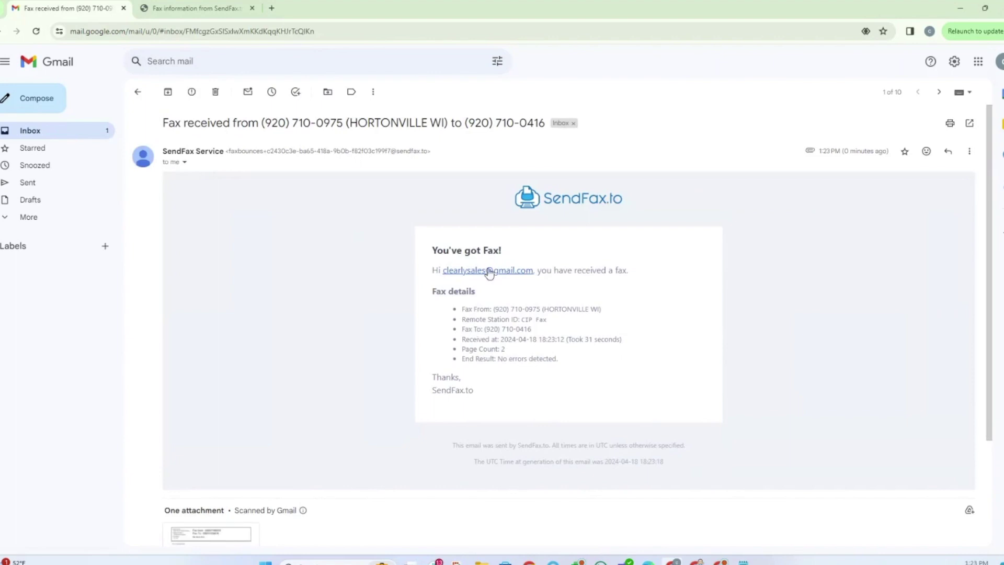
{"action": "scroll", "coordinate": [489, 268], "scroll_direction": "down", "scroll_amount": 4}
{"action": "left_click", "coordinate": [224, 421]}
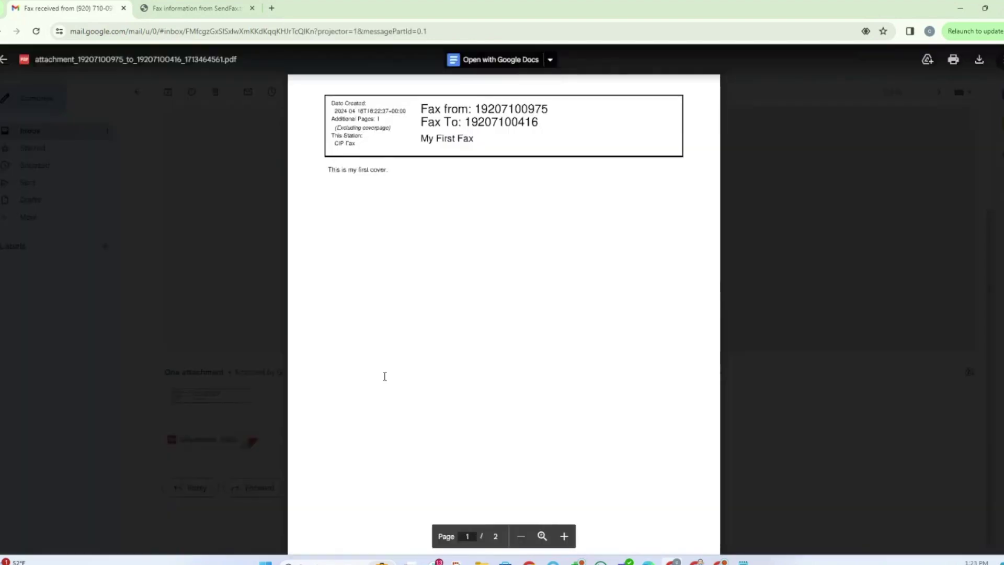
{"action": "scroll", "coordinate": [382, 403], "scroll_direction": "down", "scroll_amount": 10}
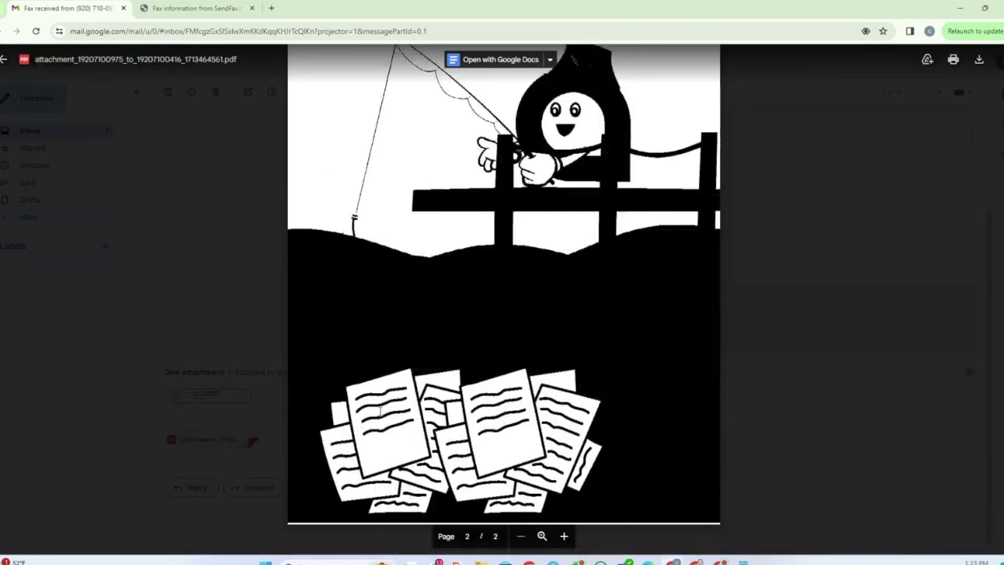
{"action": "left_click", "coordinate": [2, 65]}
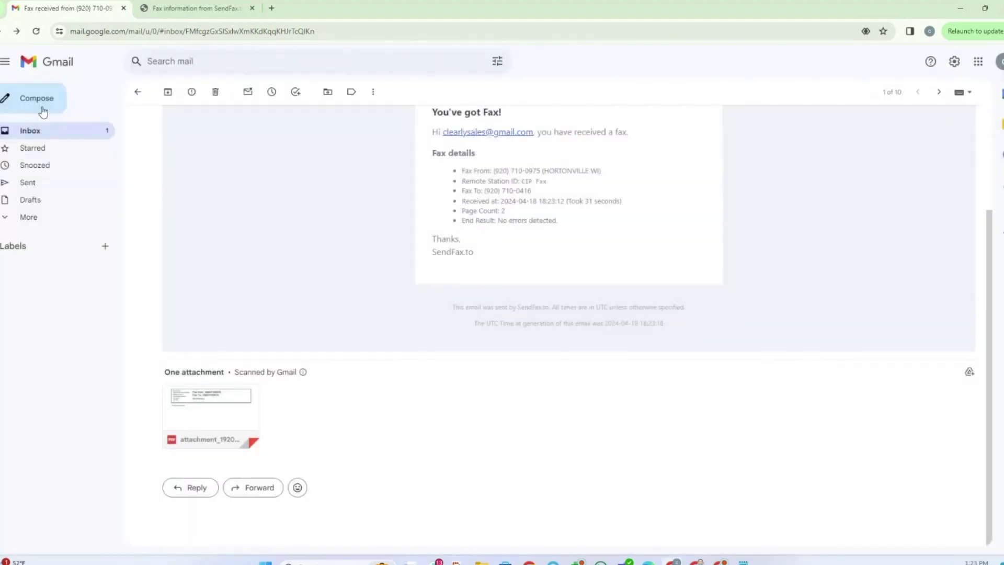
{"action": "scroll", "coordinate": [303, 280], "scroll_direction": "up", "scroll_amount": 3}
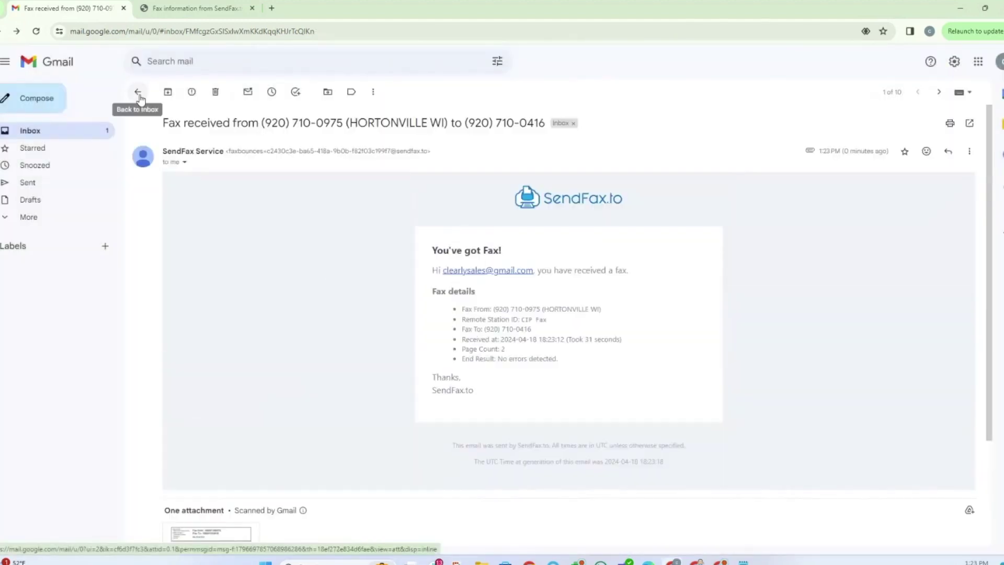
- Open SendFax.to's 'Successfully sent Fax' report showing 2 pages, coverpage plus cippy_fishing.pdf
{"action": "left_click", "coordinate": [137, 93]}
{"action": "left_click", "coordinate": [318, 194]}
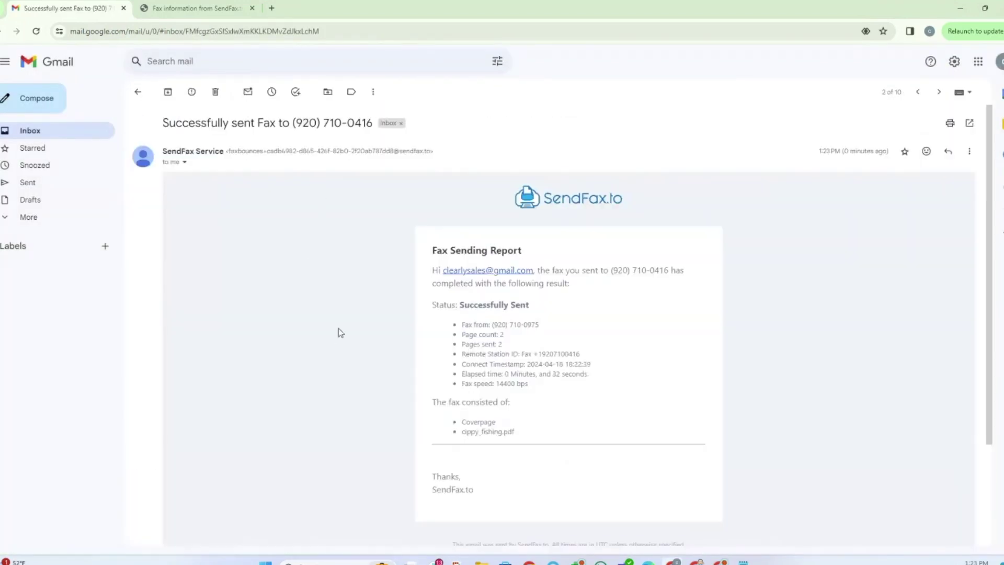
{"action": "scroll", "coordinate": [337, 335], "scroll_direction": "down", "scroll_amount": 3}
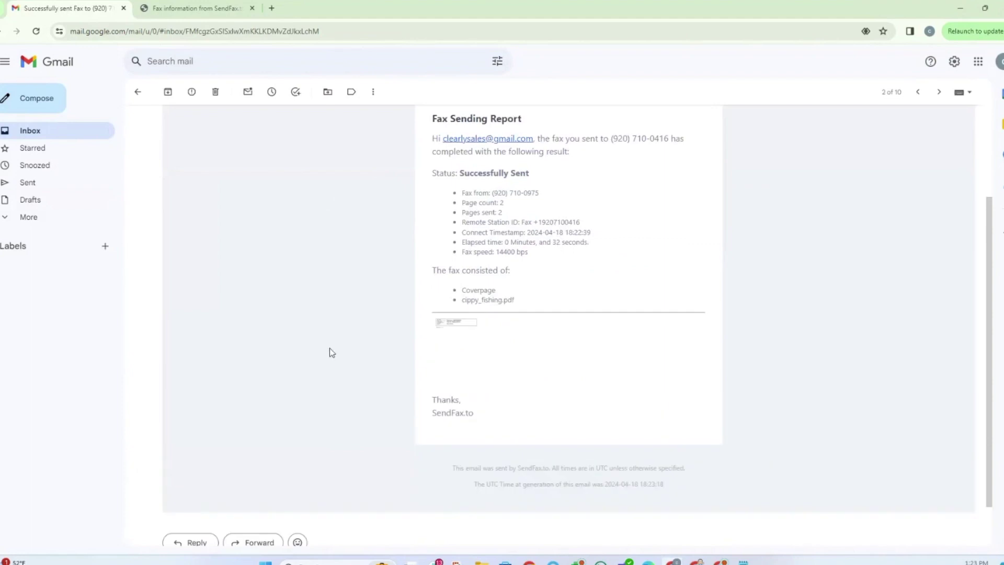
{"action": "scroll", "coordinate": [325, 349], "scroll_direction": "up", "scroll_amount": 3}
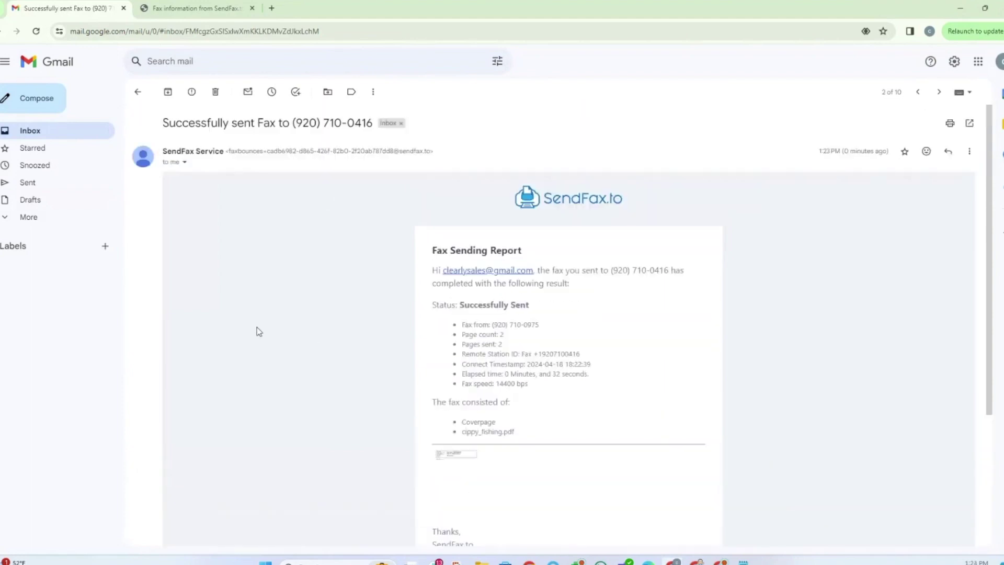